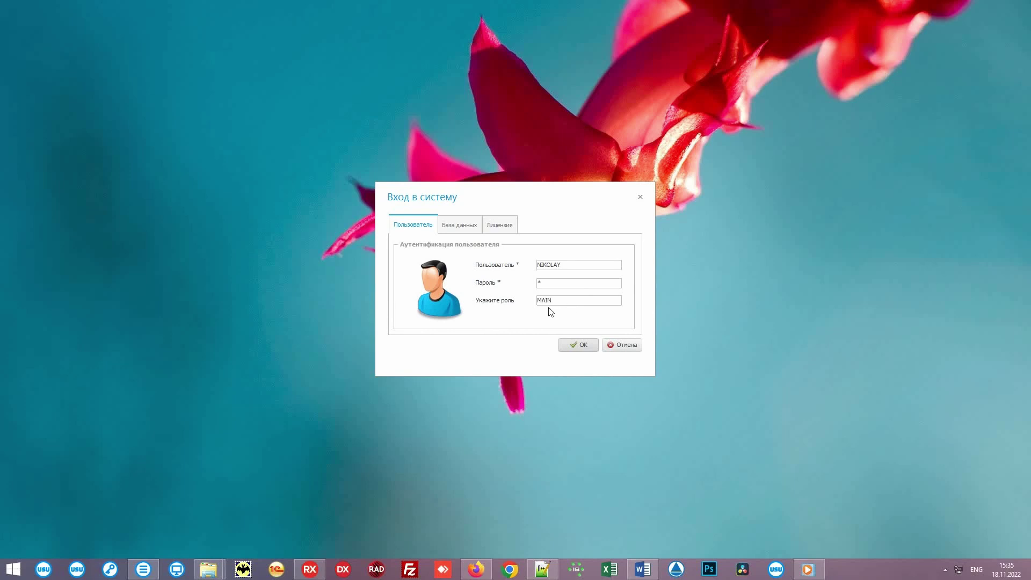
- Log in with the prefilled credentials and collapse the technical support panel (Техподдержка)
click(567, 346)
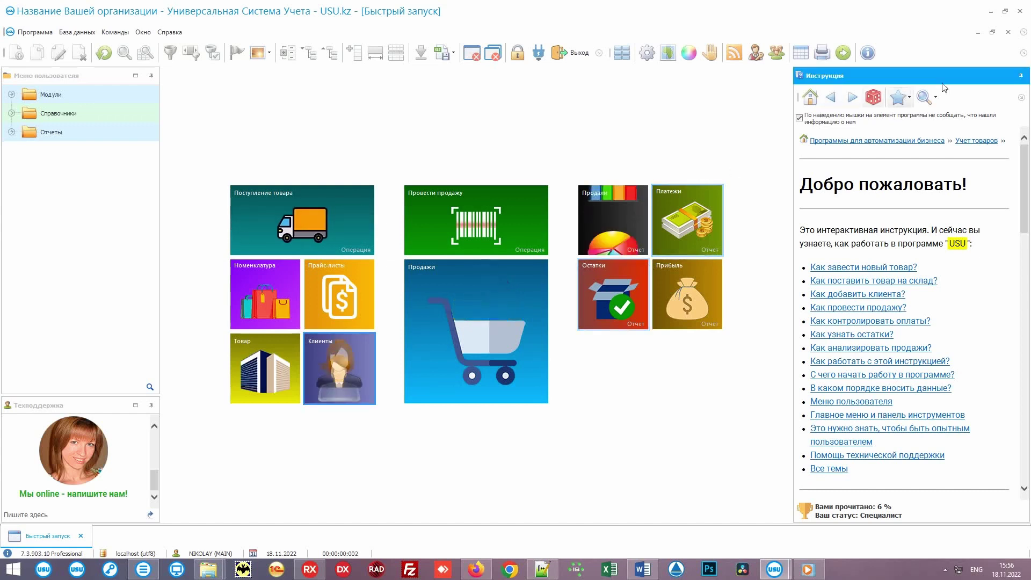
click(151, 405)
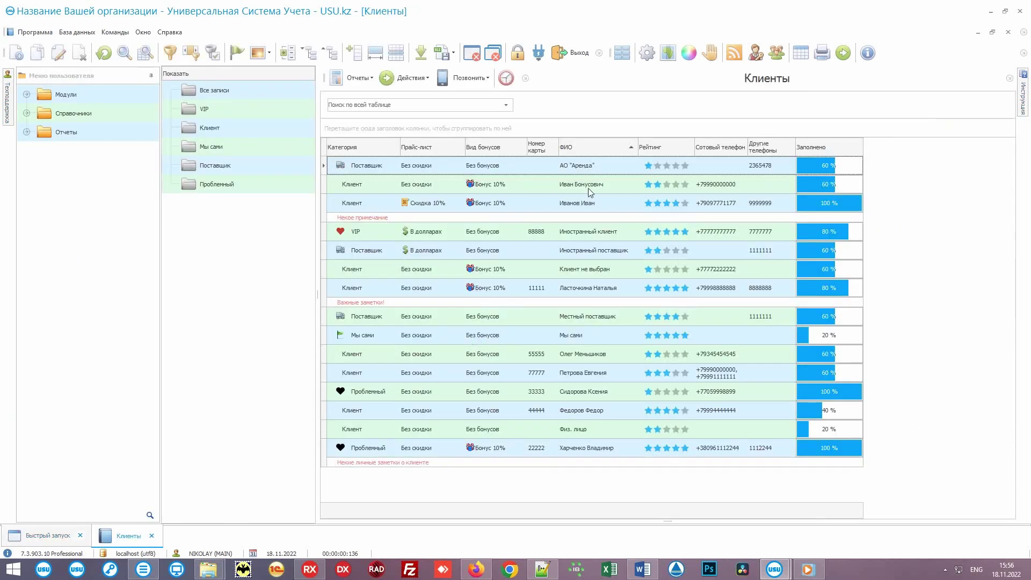
- Open the interface design chooser, move it clear of the Клиенты table, and preview several themes, ending on Туман Лондона
click(689, 53)
drag(580, 175, 279, 335)
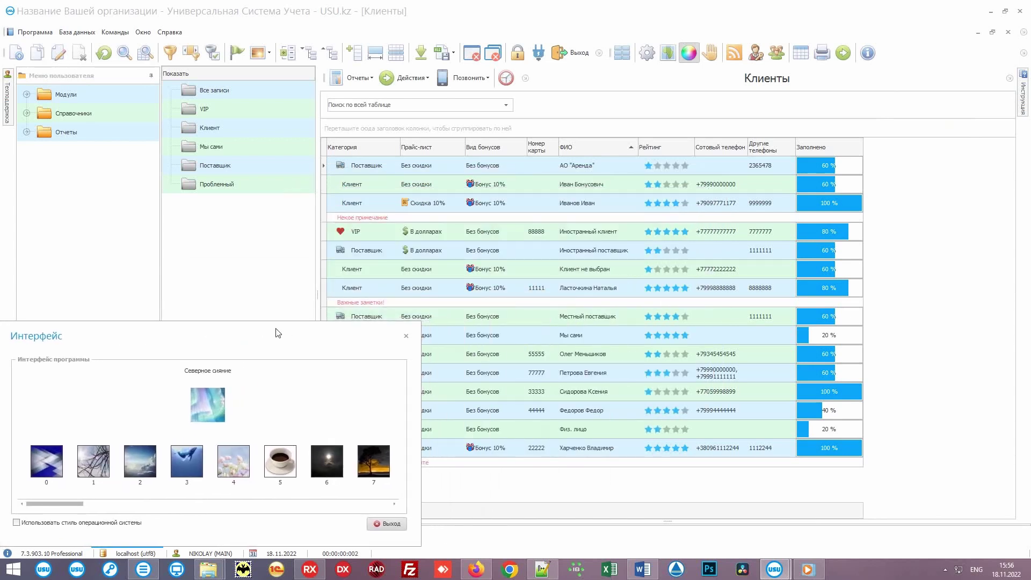
click(49, 458)
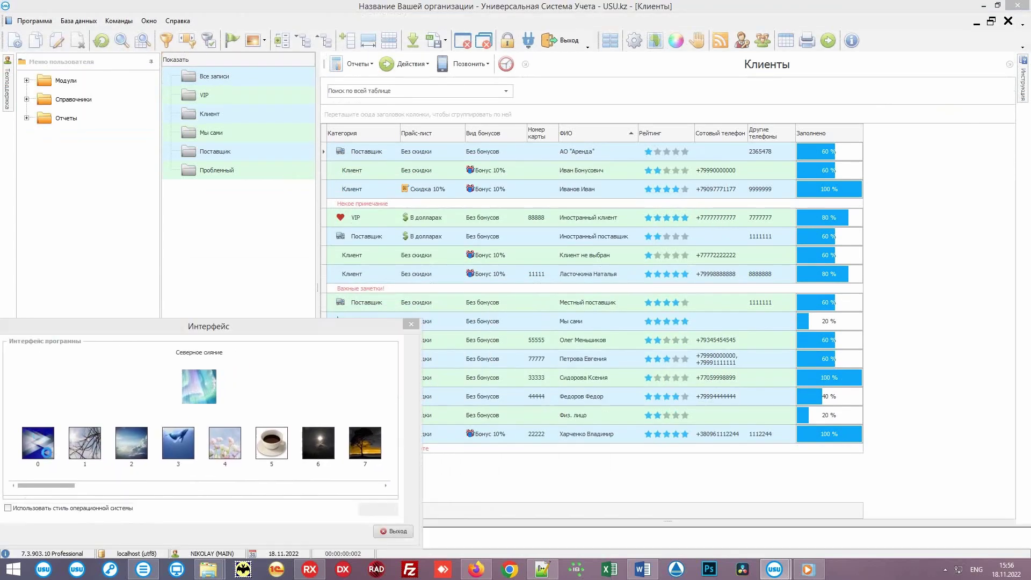
click(135, 444)
drag(59, 490, 350, 484)
click(226, 444)
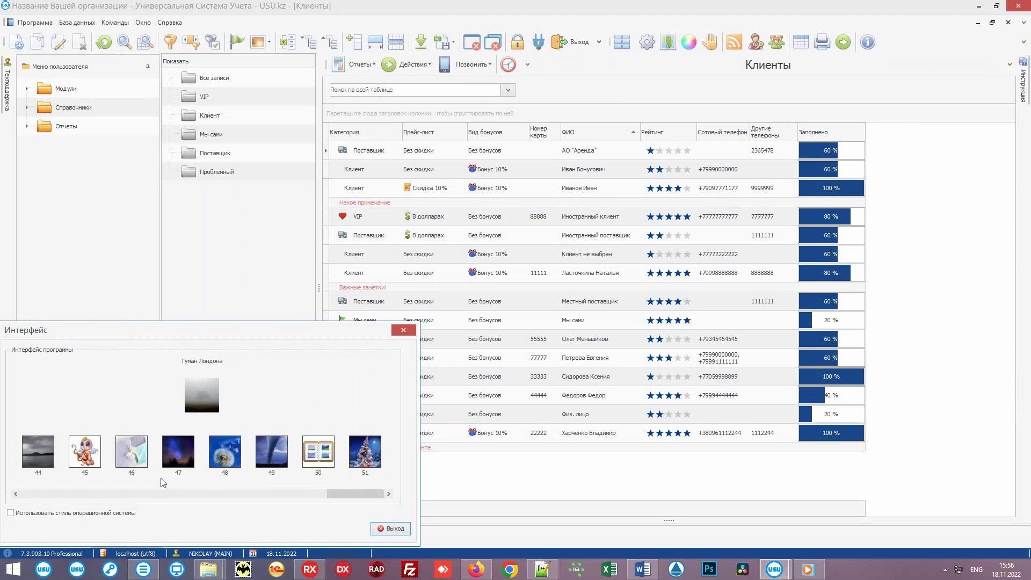
- Preview the Мятно-лавандовый, Новый год, Первая листва, Чудесная пора and Купидон themes one after another
click(138, 457)
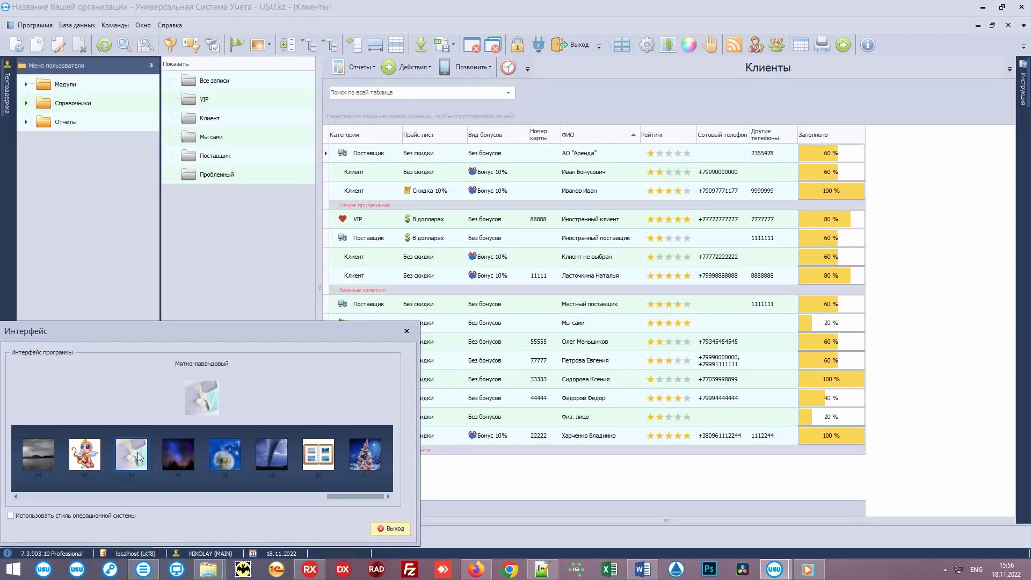
click(368, 456)
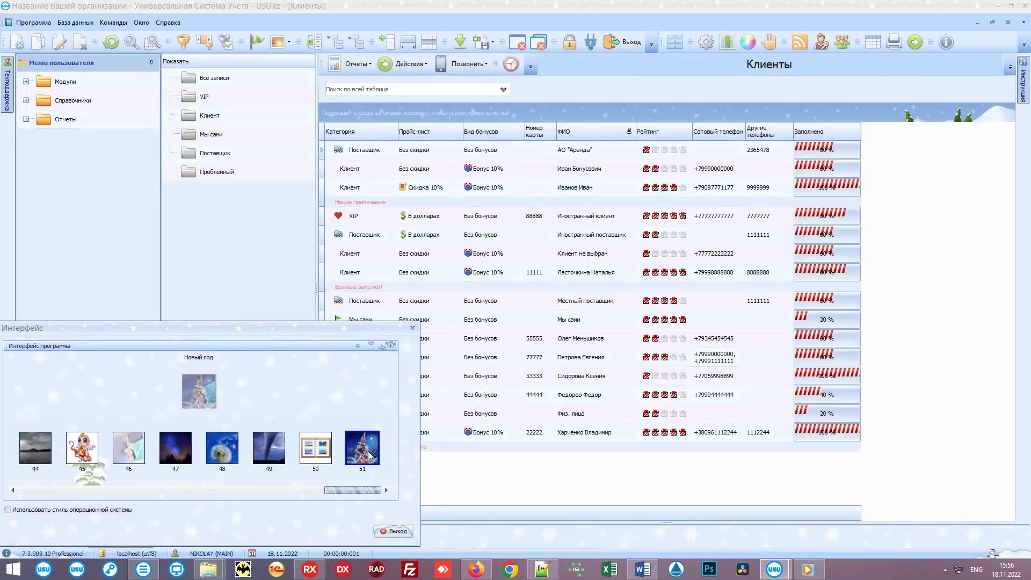
drag(361, 491, 316, 494)
click(308, 459)
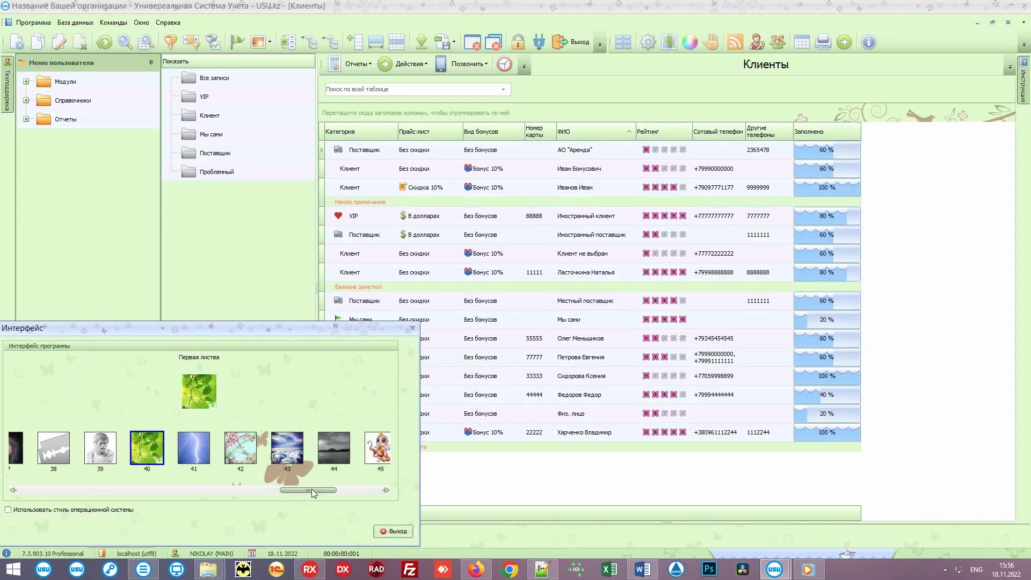
click(243, 443)
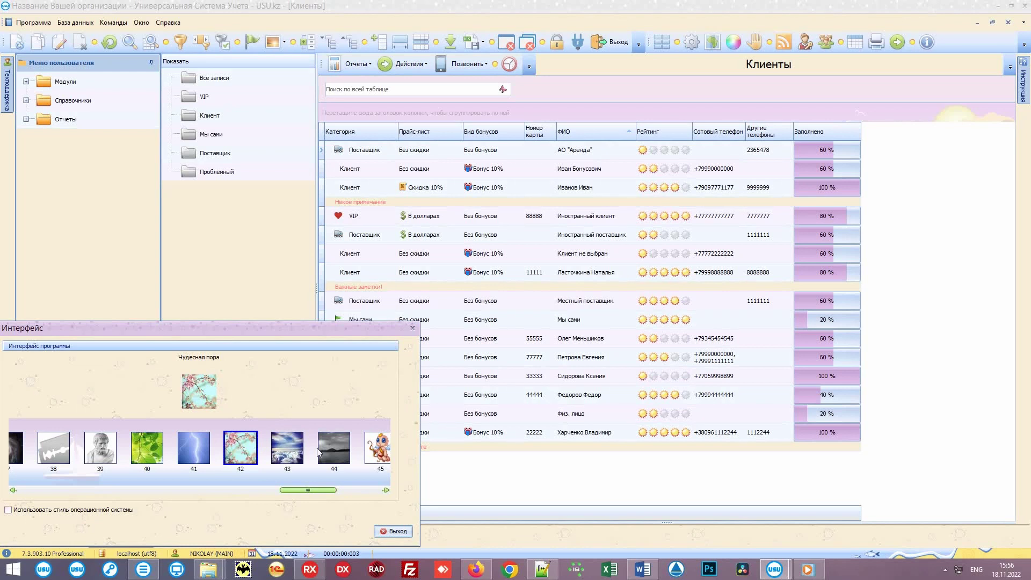
click(372, 449)
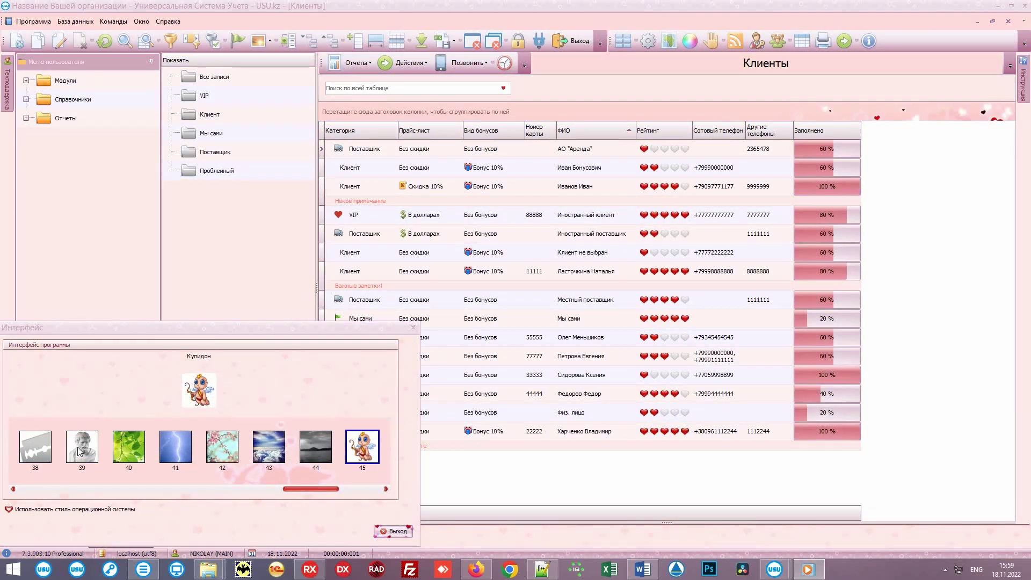
- Preview the Северное сияние theme, followed by the dark Half Life theme
click(76, 456)
drag(307, 489, 153, 491)
click(178, 451)
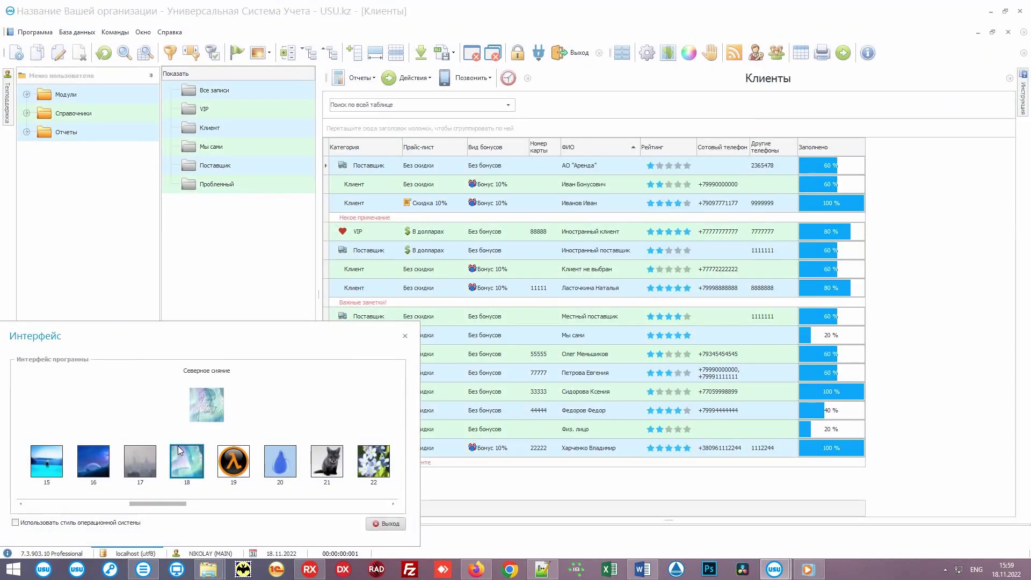
click(239, 457)
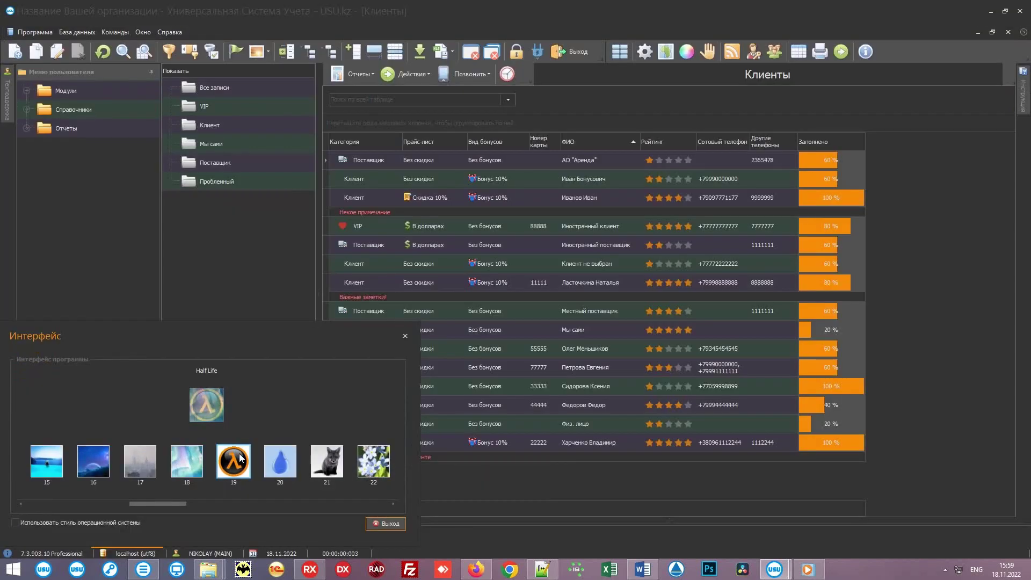
- Preview the dark themes Острая бритва, Перед рассветом, Закат and Полночь
drag(177, 504, 66, 488)
click(285, 456)
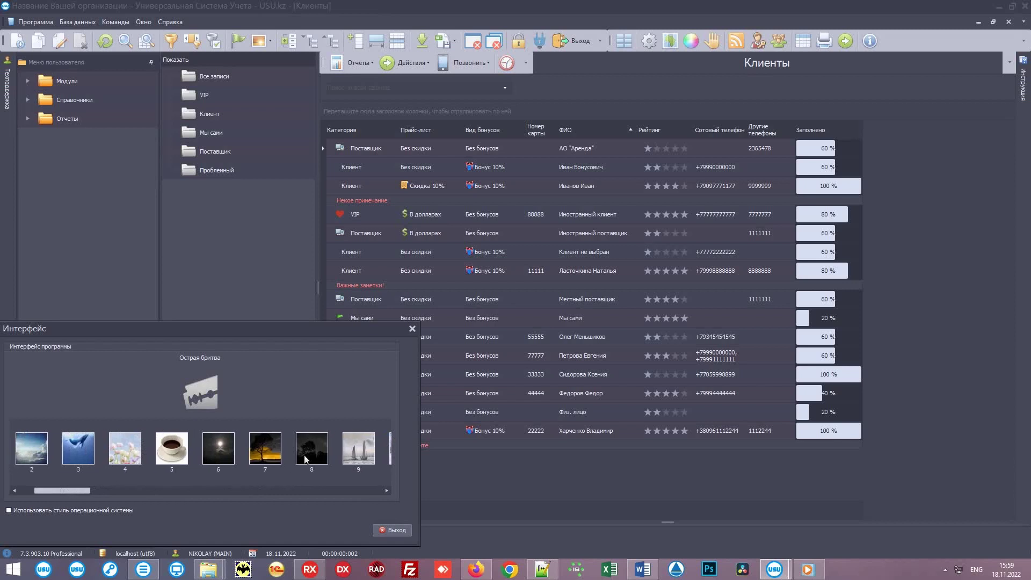
click(299, 458)
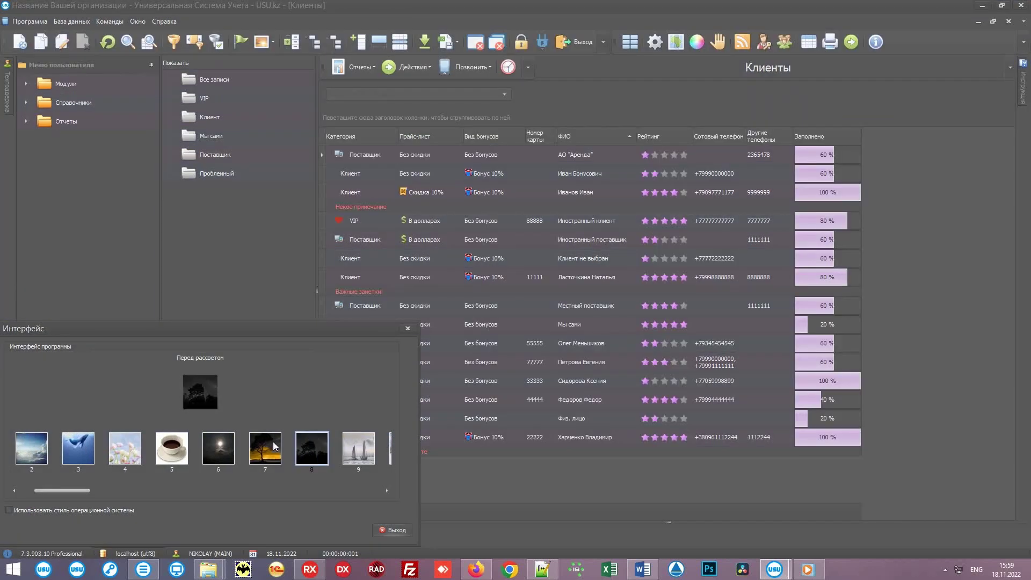
click(272, 445)
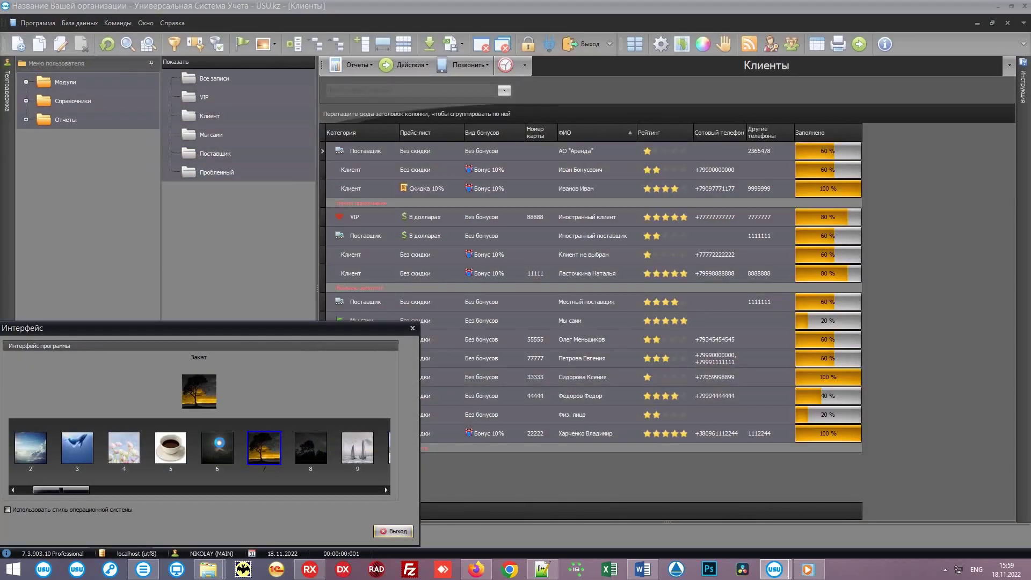
click(218, 444)
- Apply the Северное сияние theme, leave the design chooser, and close the Клиенты window
drag(73, 491, 170, 490)
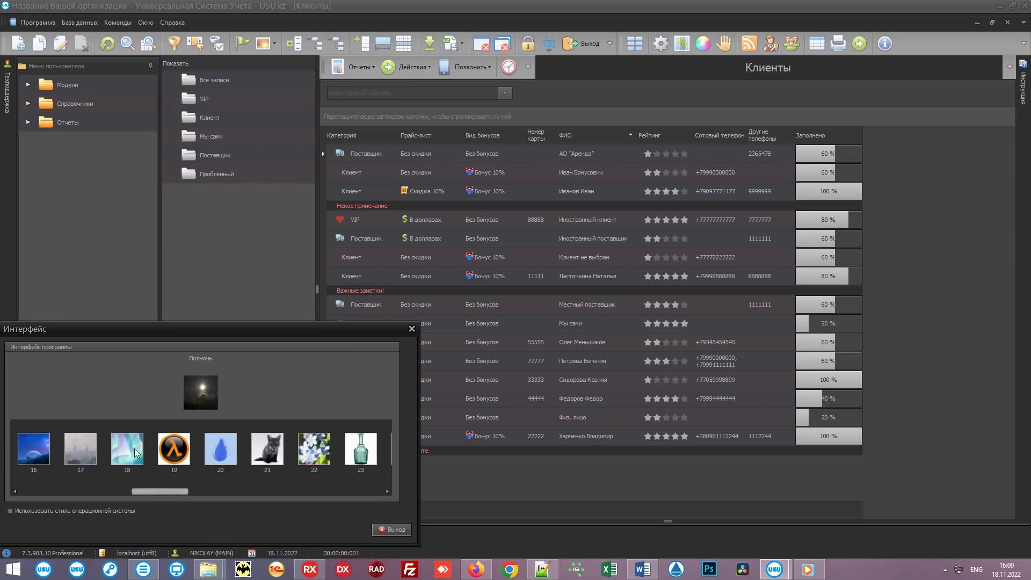
click(139, 459)
click(406, 339)
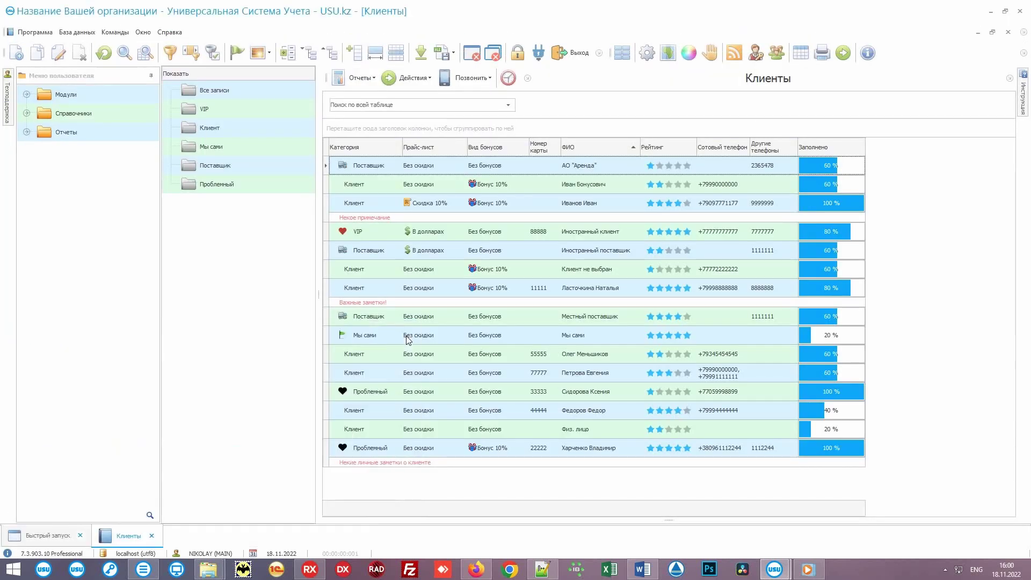
click(471, 52)
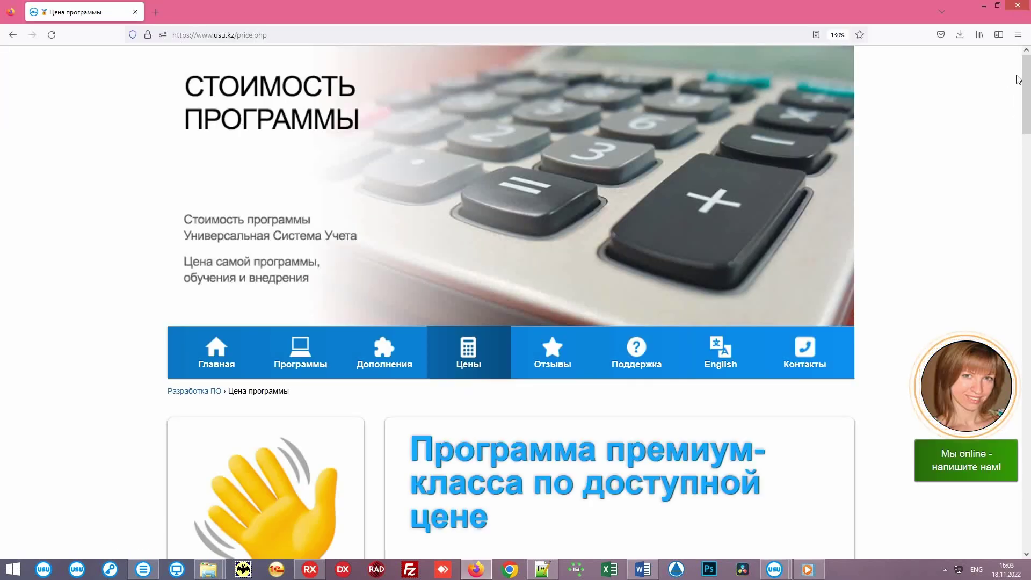
- On the usu.kz pricing page in Firefox, examine the currency choices, the program configurations and the one-time payment total
drag(1028, 80, 1028, 182)
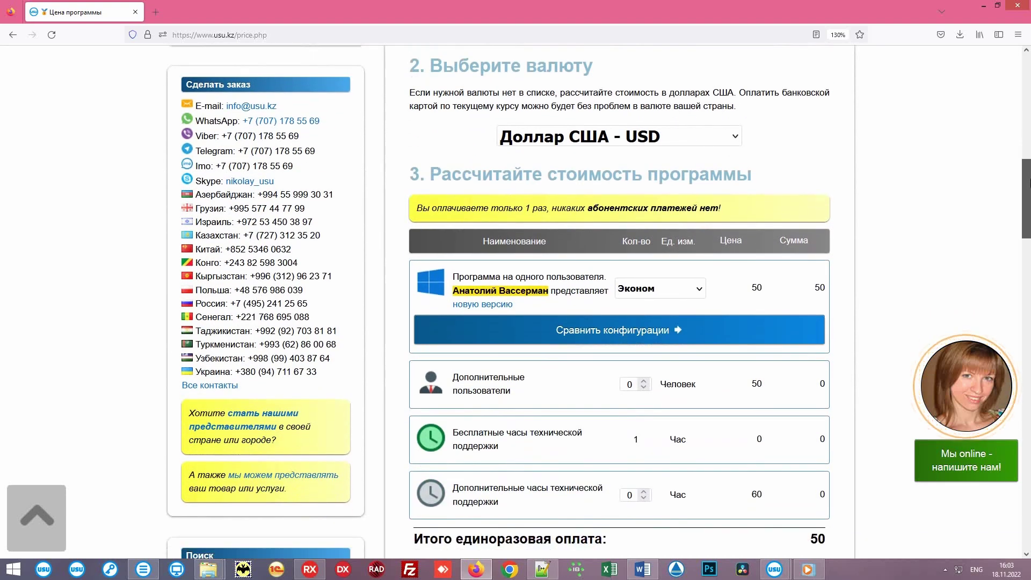
click(705, 139)
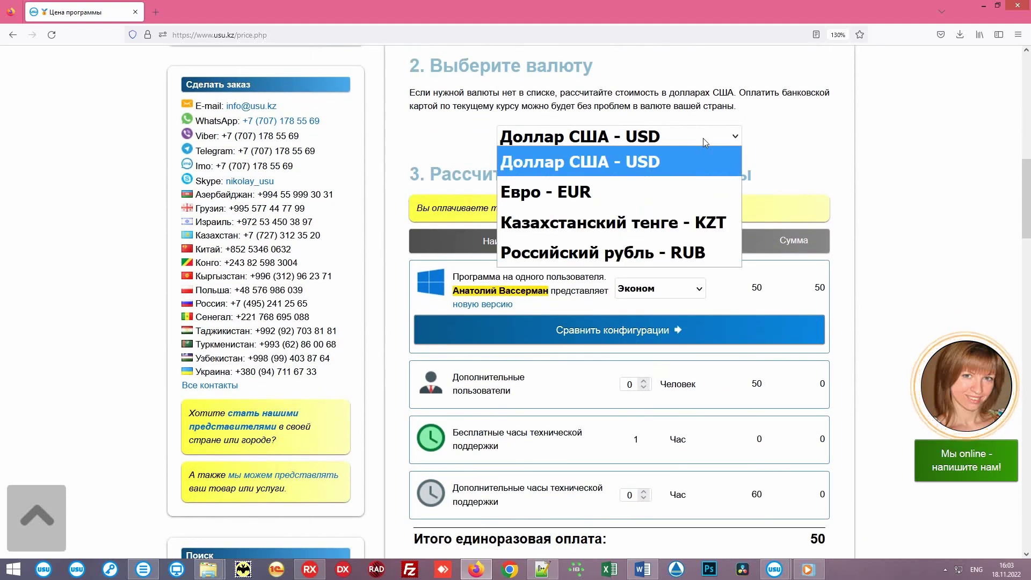
click(704, 139)
click(659, 290)
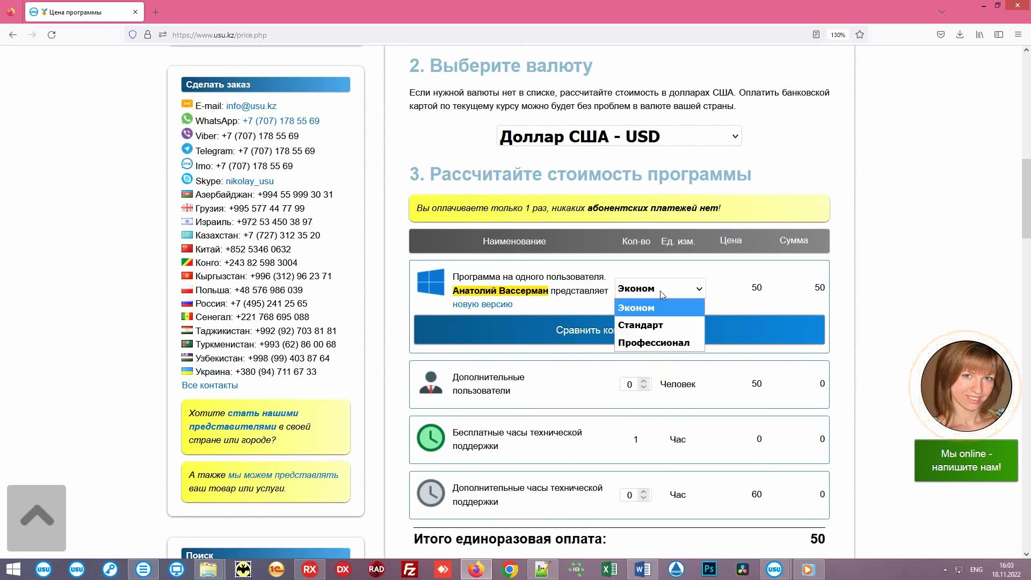
click(668, 290)
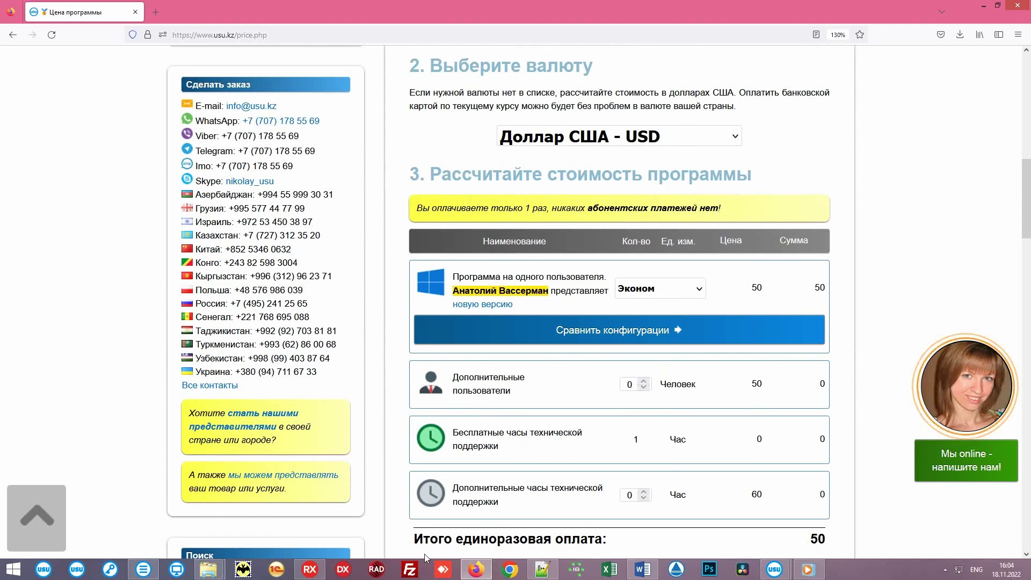
drag(427, 541, 605, 537)
click(664, 545)
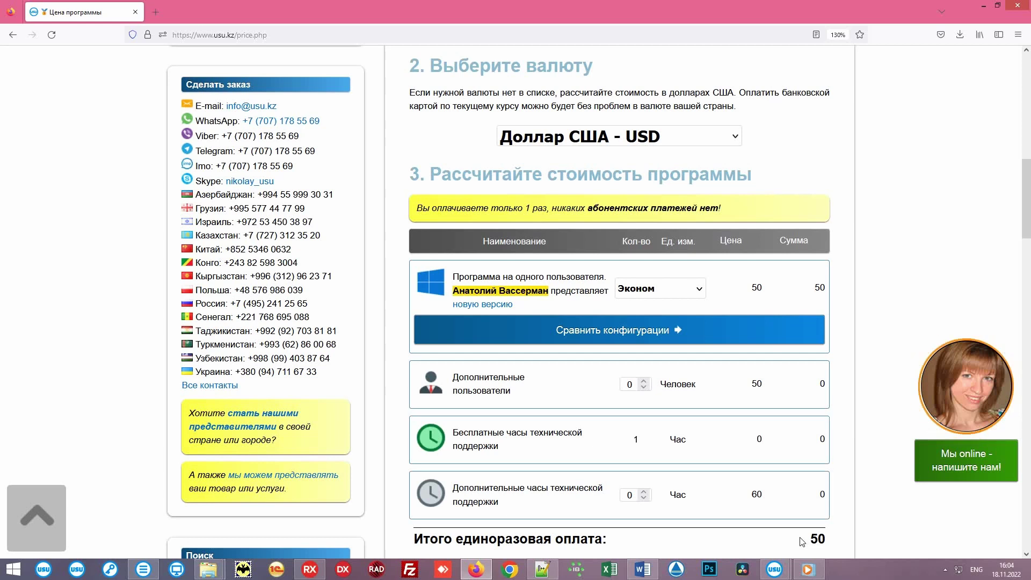
- Review the reasons for ordering the cloud on the pricing page and look through the cloud cost page
scroll(1019, 275, down, 10)
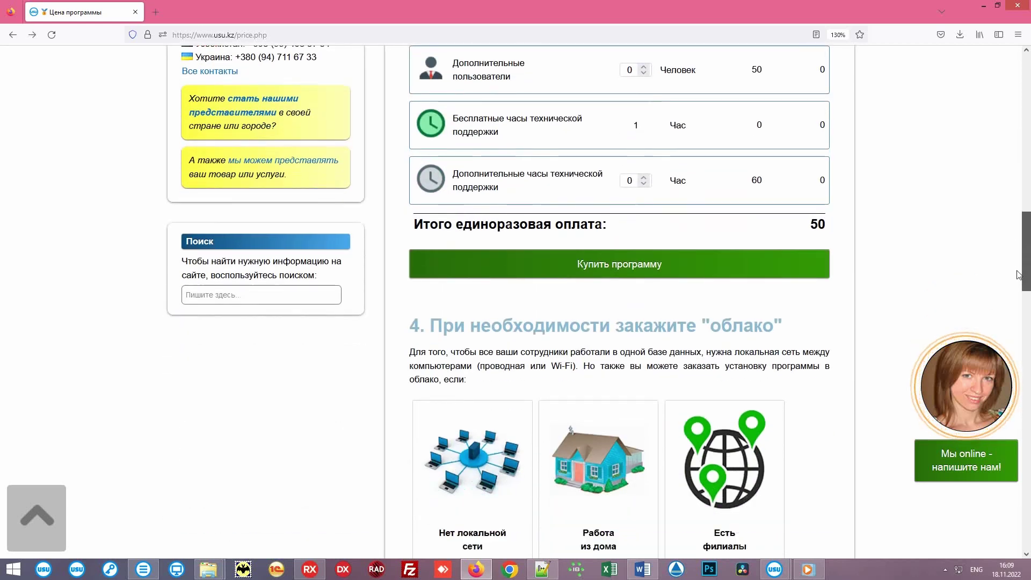
drag(1020, 275, 1021, 316)
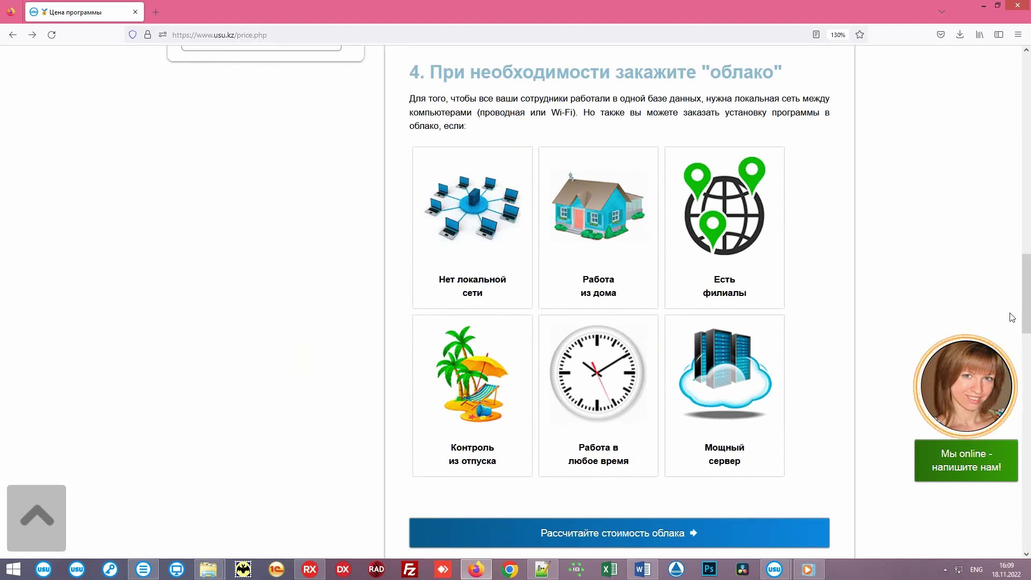
mouse_move(463, 205)
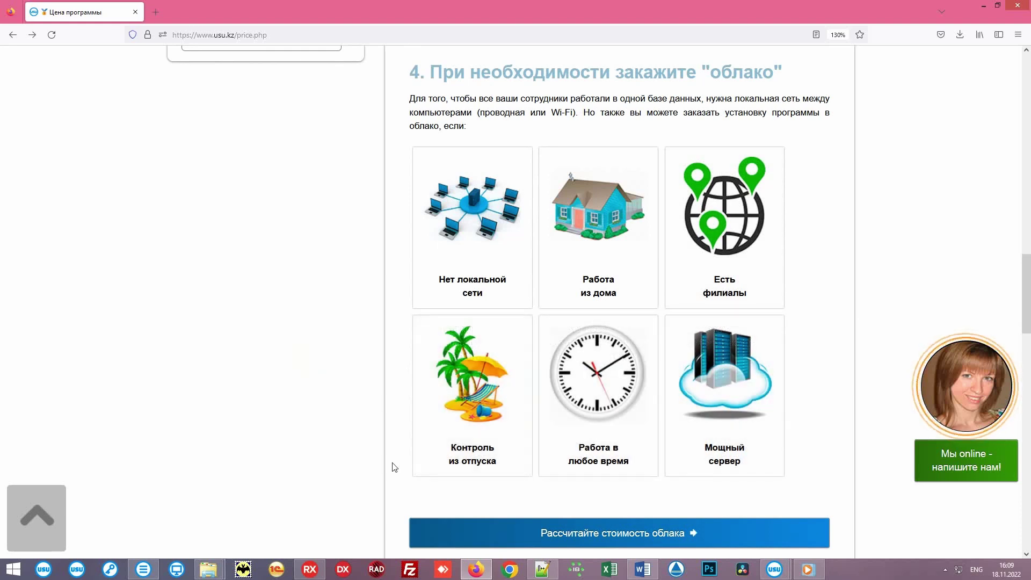
click(493, 536)
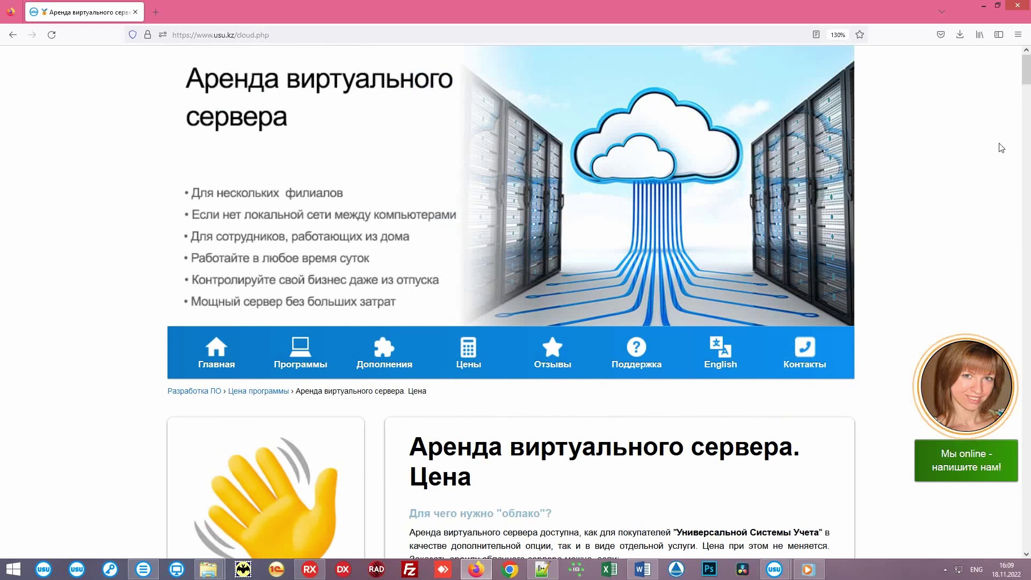
drag(1028, 75, 1029, 146)
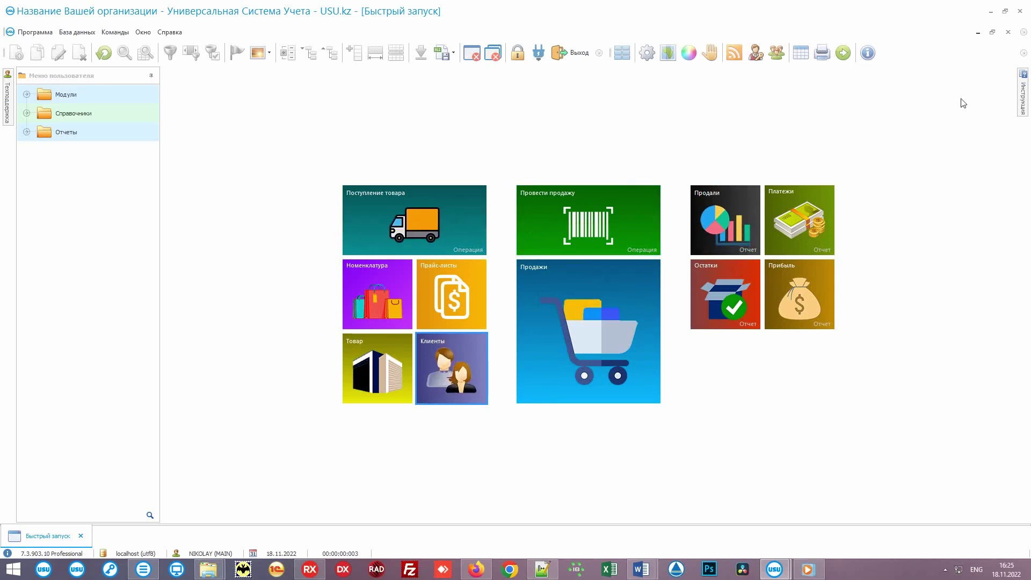
- Switch to the USU program, pin the instruction panel open, and follow the Меню пользователя link in the topic "С чего начать работу в программе?"
click(1023, 95)
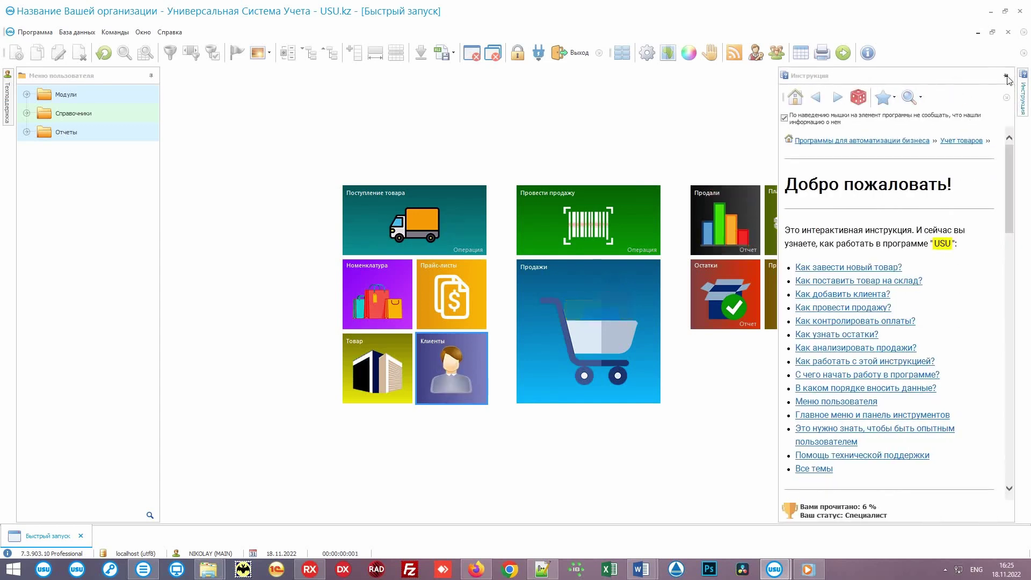
click(1006, 75)
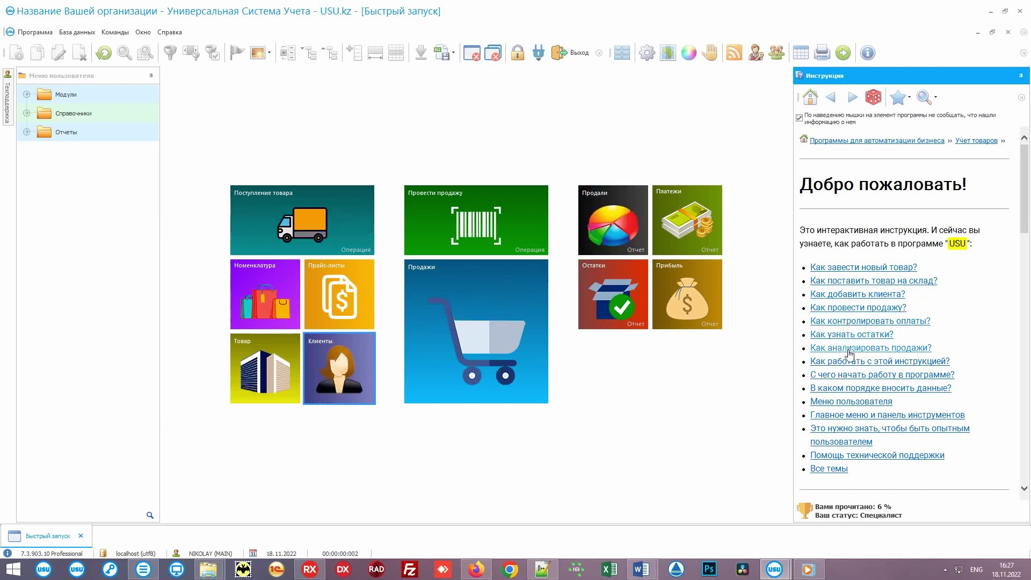
click(884, 376)
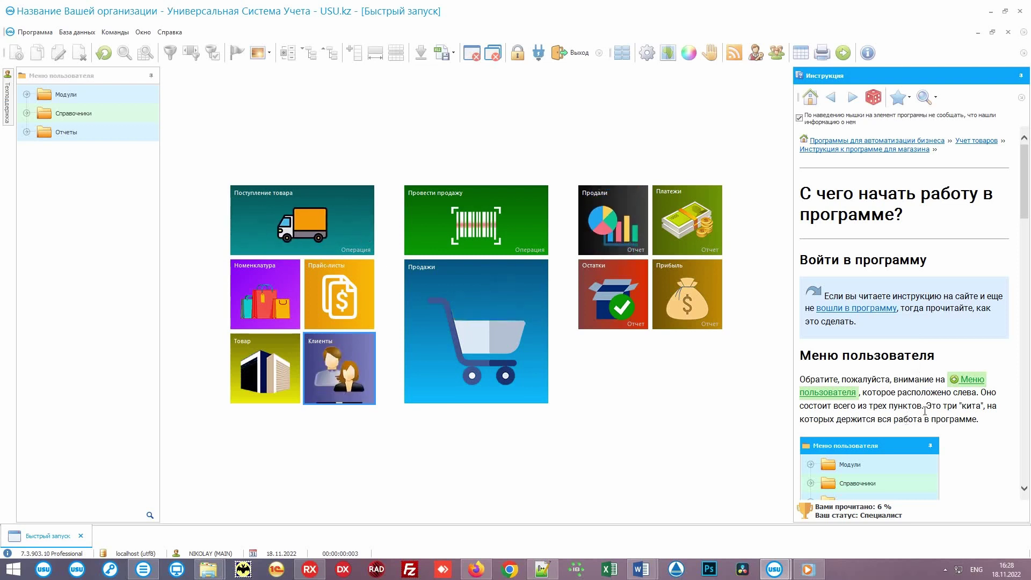
click(972, 381)
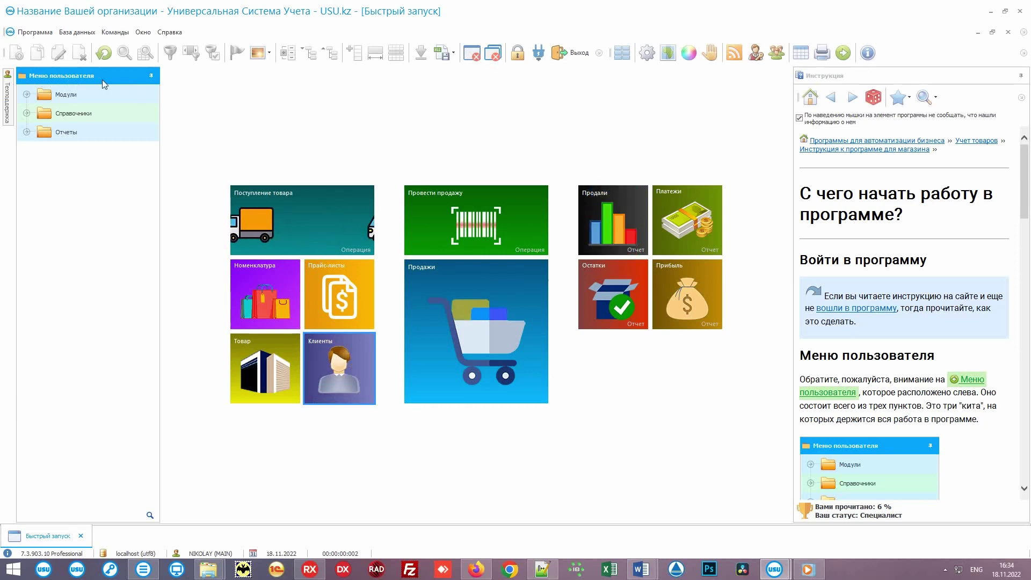
- Turn off the instruction's hover notifications about program elements, and expand Справочники and its Товар folder in the user menu
click(799, 118)
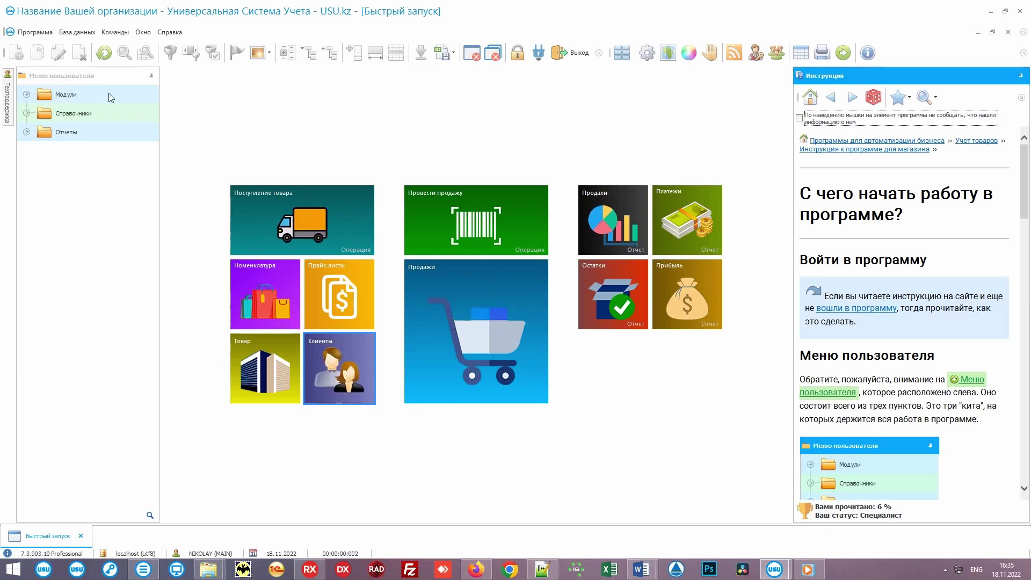
click(114, 114)
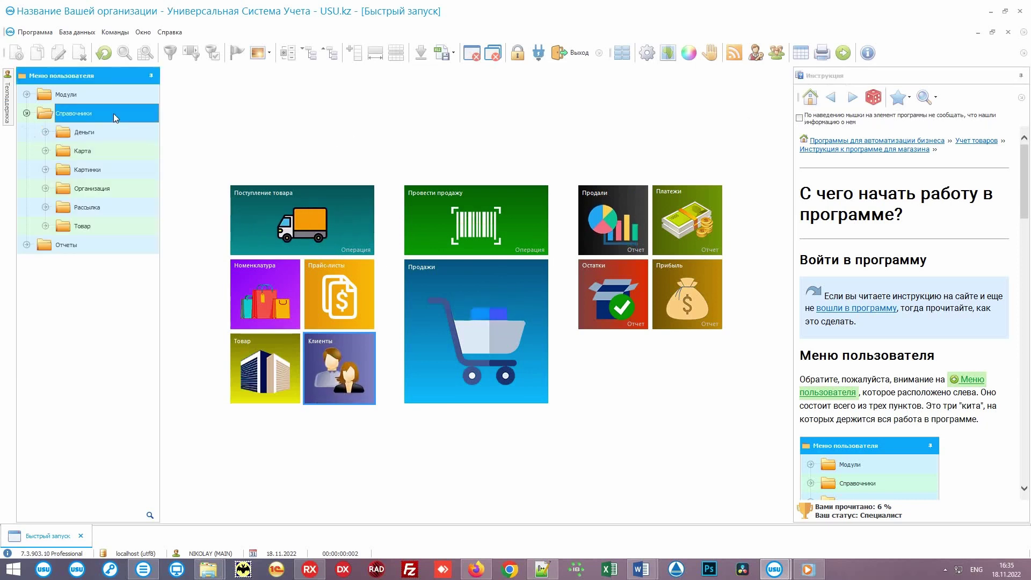
click(116, 228)
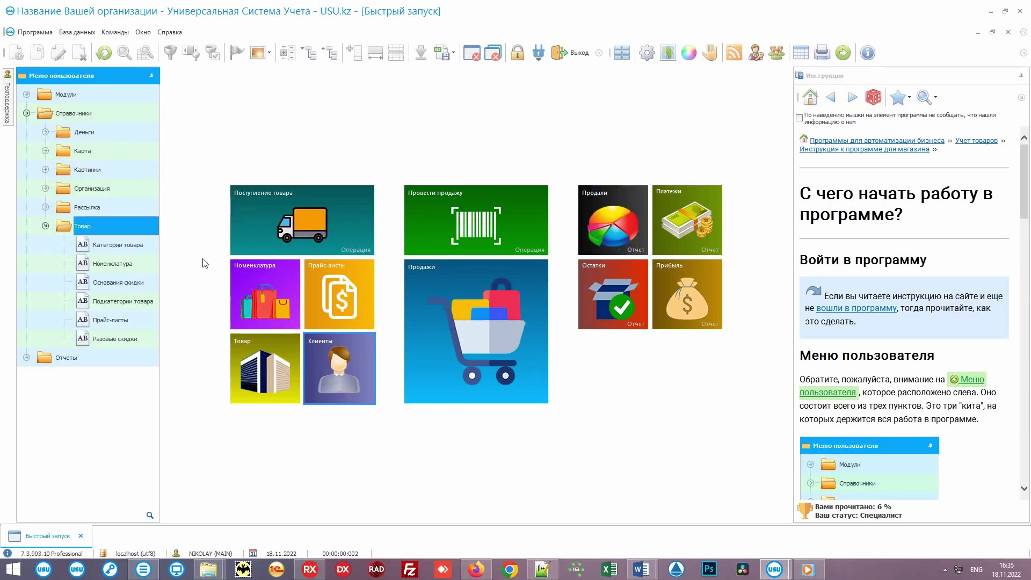
- Open the instruction topic Клиенты from the notification shown for the Клиенты tile on the quick launch page
mouse_move(149, 267)
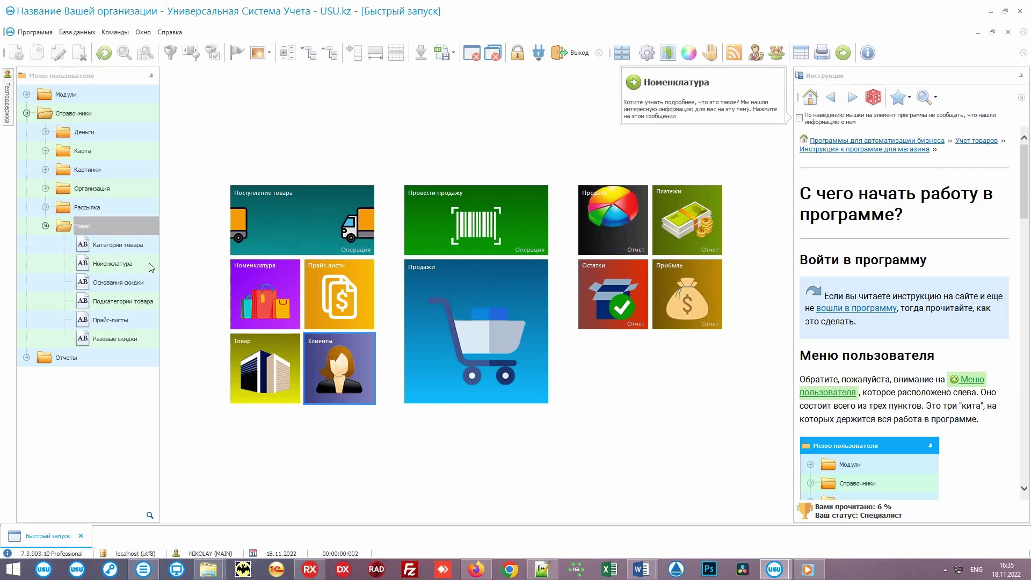
mouse_move(145, 288)
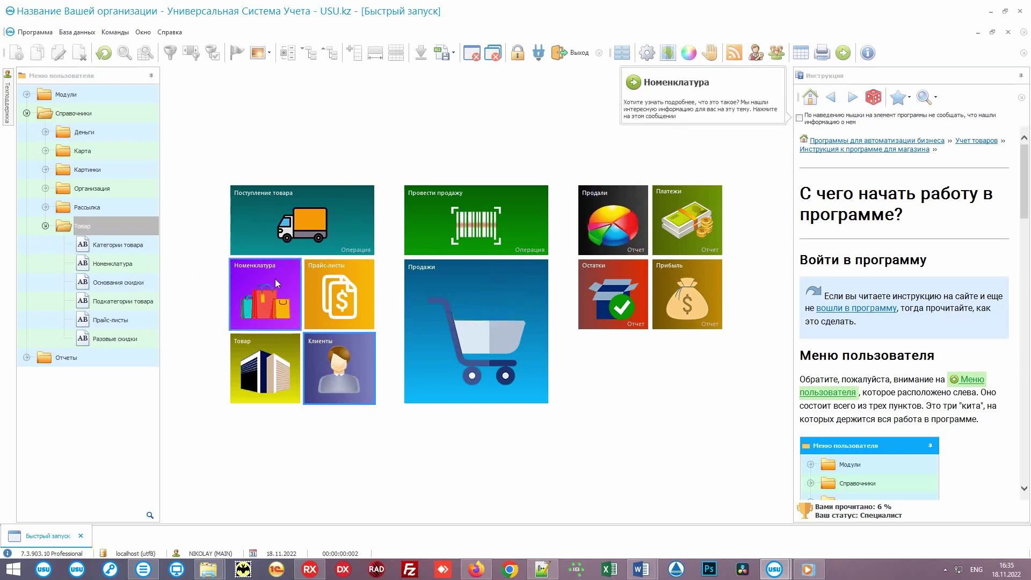
mouse_move(342, 279)
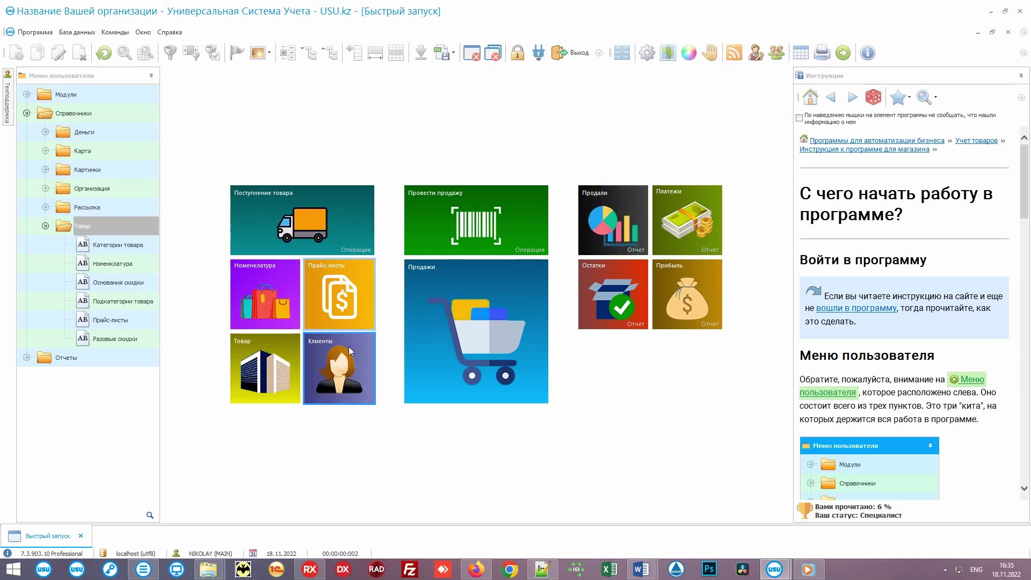
mouse_move(349, 346)
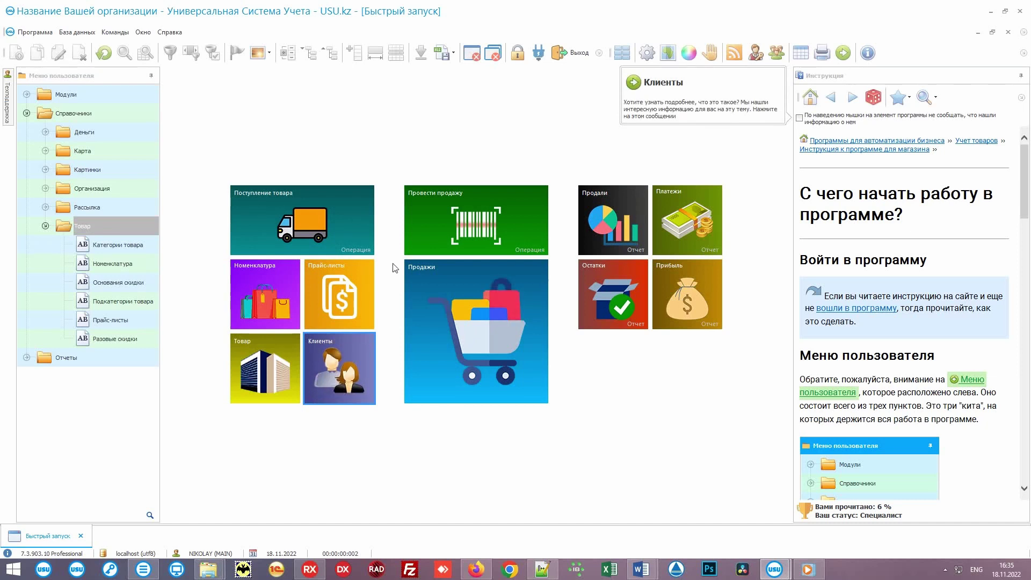
click(704, 85)
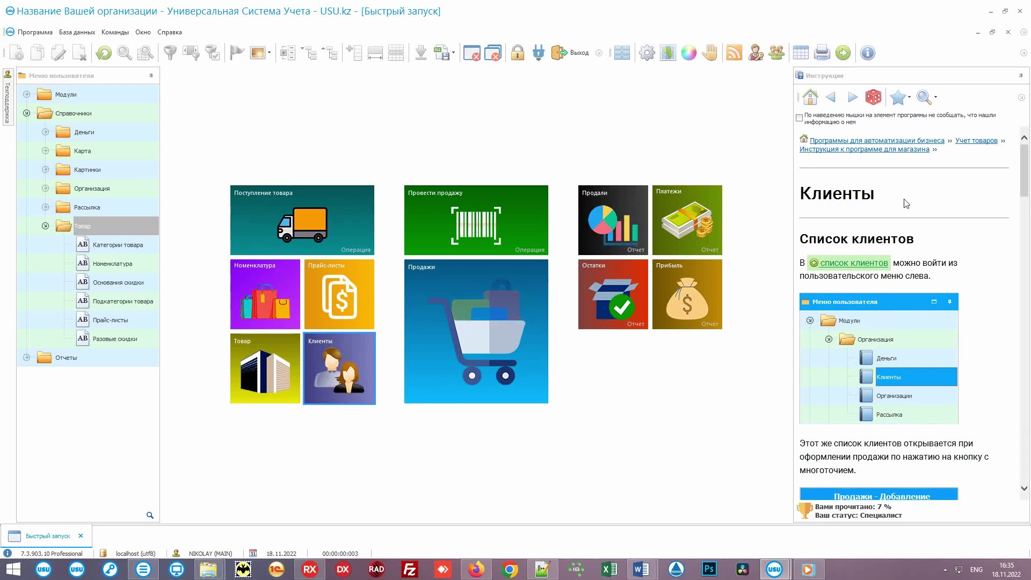
- Open the client list and bring up the instruction topic on the Присвоить картинку command for the VIP record
click(354, 340)
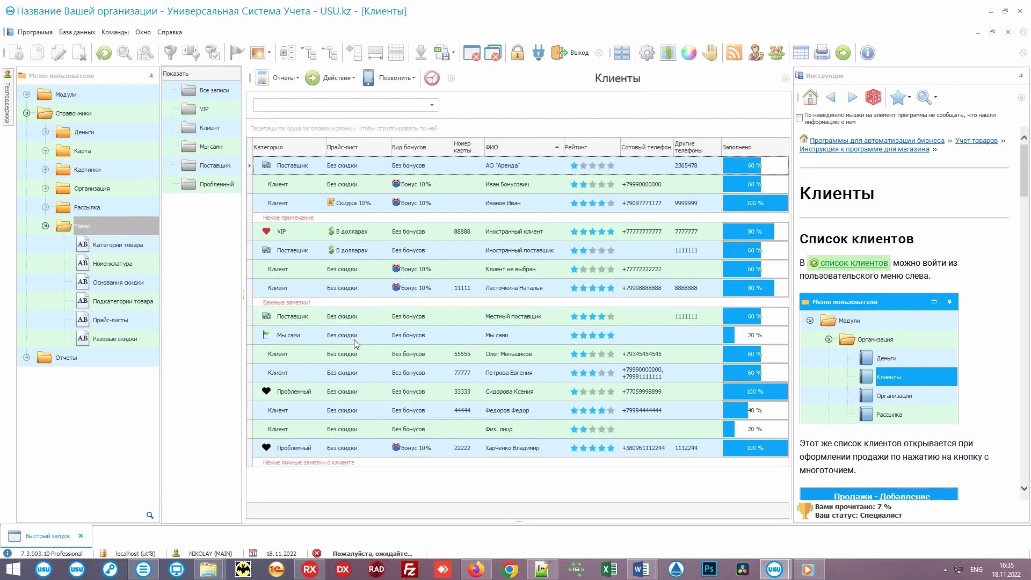
right_click(297, 232)
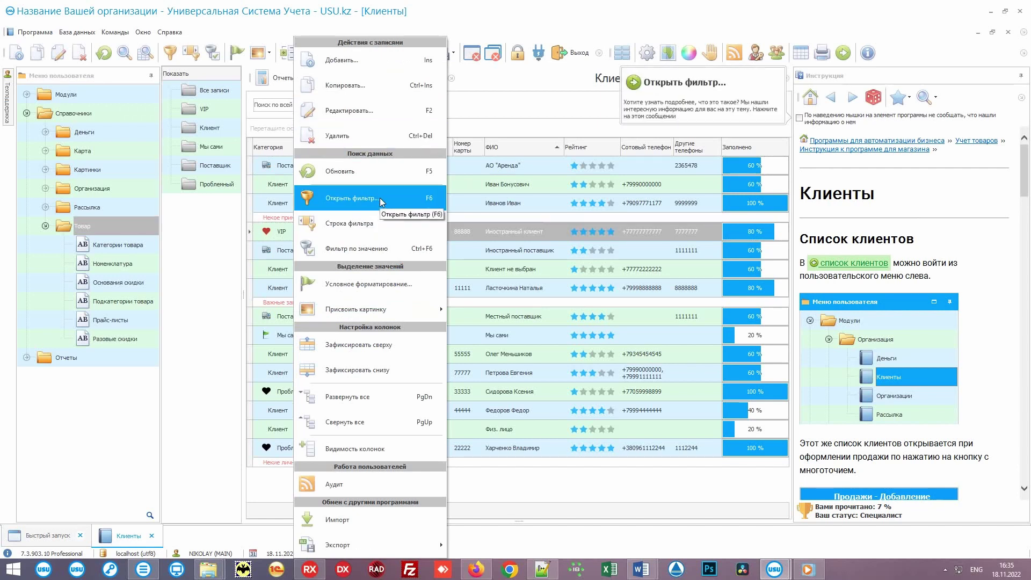
mouse_move(402, 309)
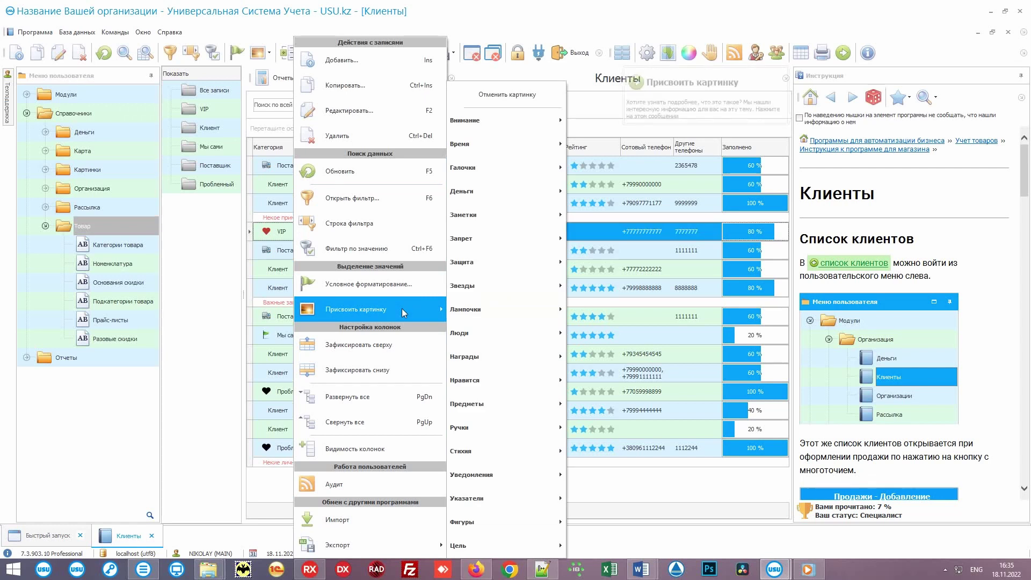
click(750, 83)
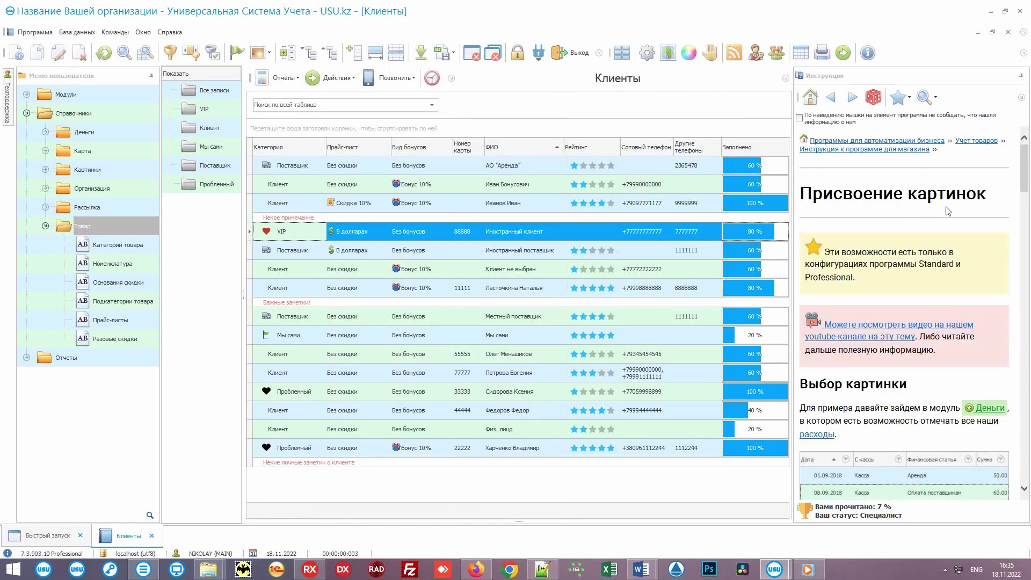
- Return to the instruction's welcome page and open the topic Фильтрация данных from the section for experienced users
click(1001, 193)
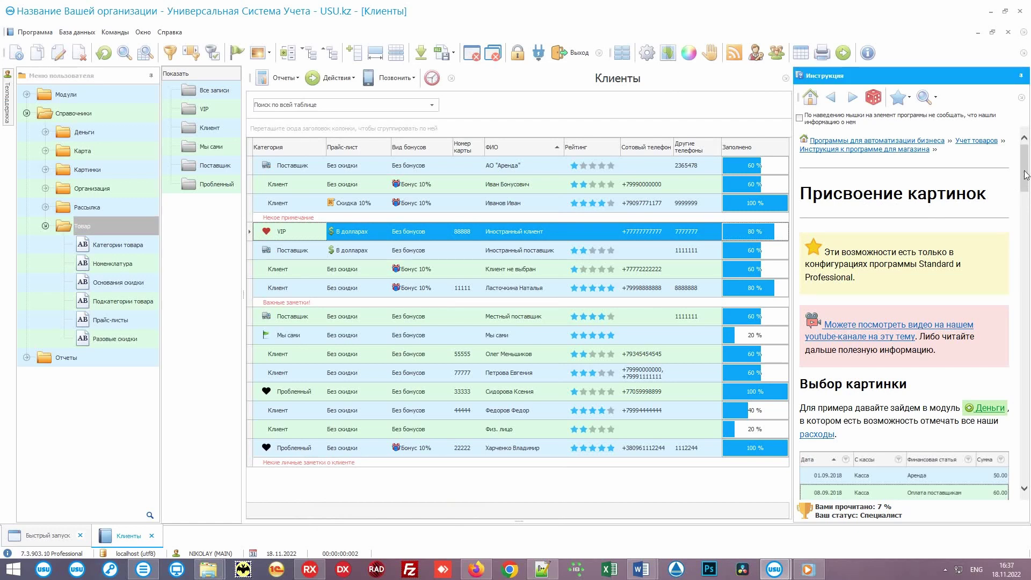
mouse_move(1026, 174)
mouse_down()
mouse_move(1016, 323)
mouse_move(1019, 159)
mouse_up()
click(905, 151)
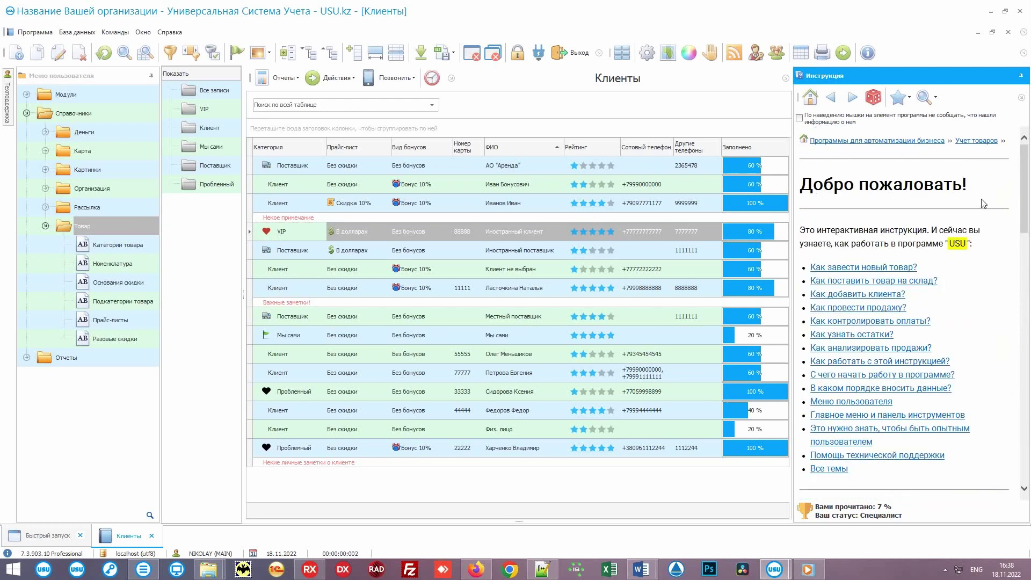
click(911, 433)
drag(1022, 184, 1024, 346)
click(944, 316)
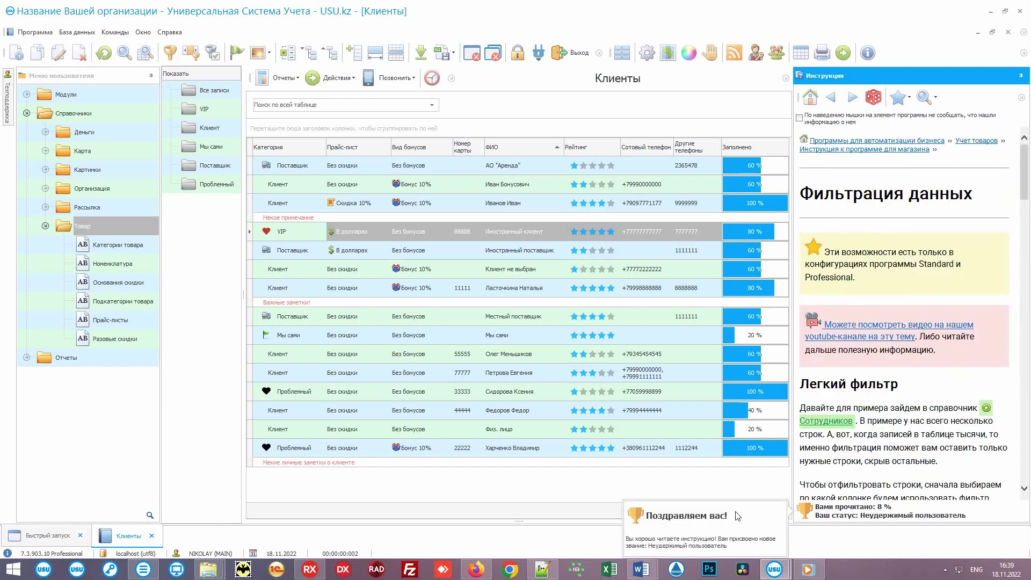
click(748, 520)
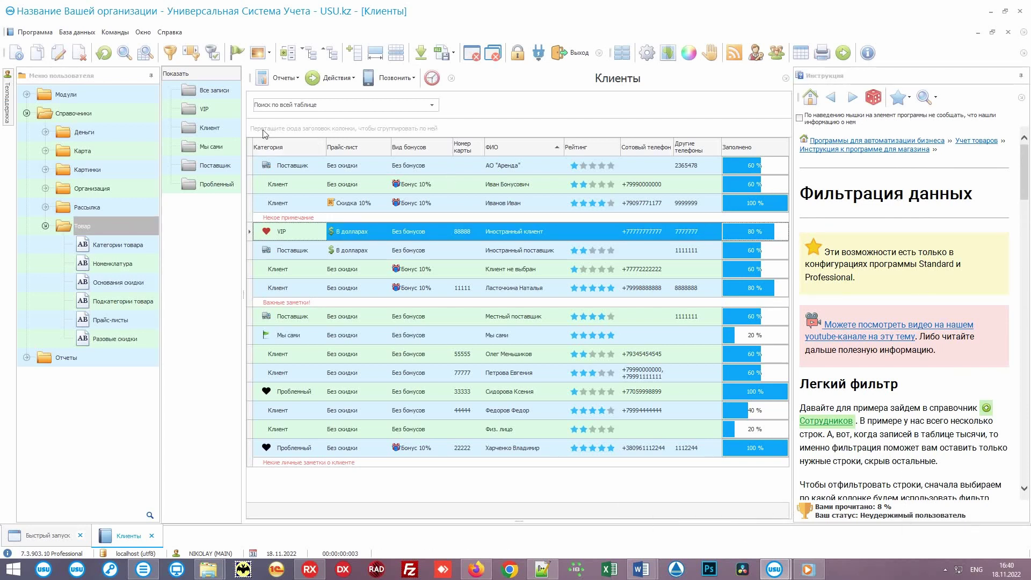
- Show the Техподдержка panel beside the user menu and look through its chat
click(34, 79)
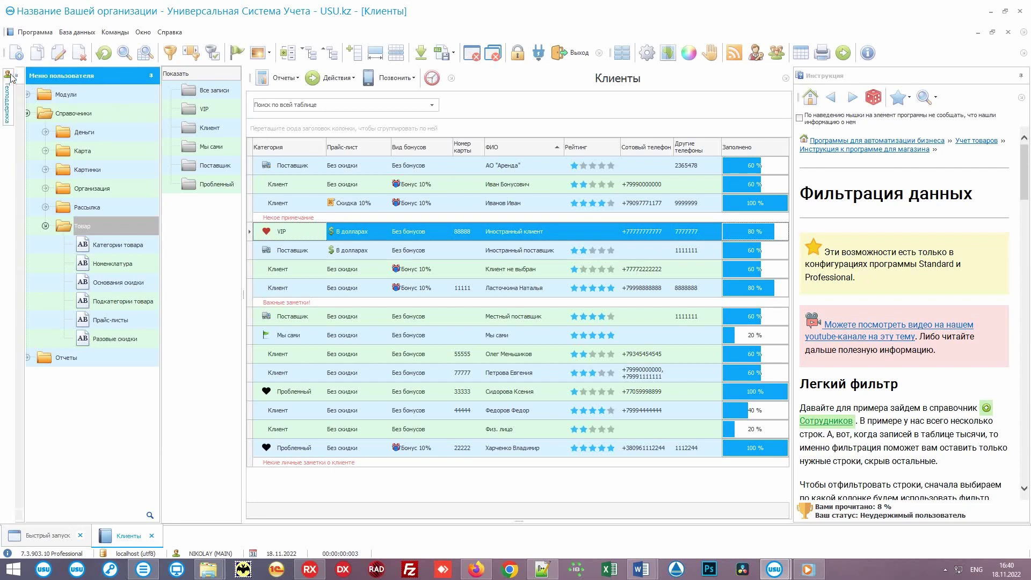
mouse_move(11, 78)
click(240, 75)
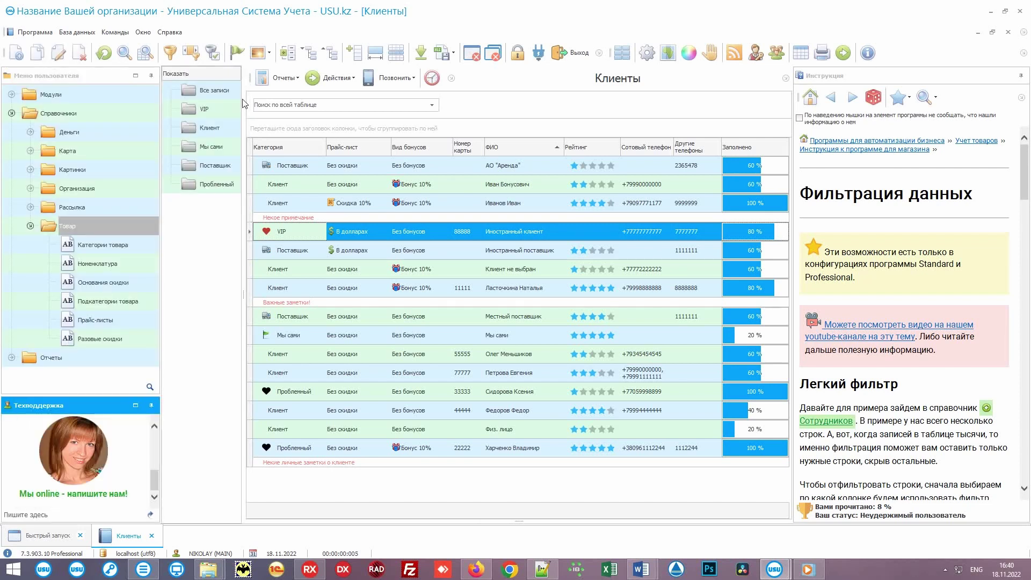
mouse_move(155, 485)
mouse_down()
mouse_move(150, 444)
mouse_move(153, 491)
mouse_up()
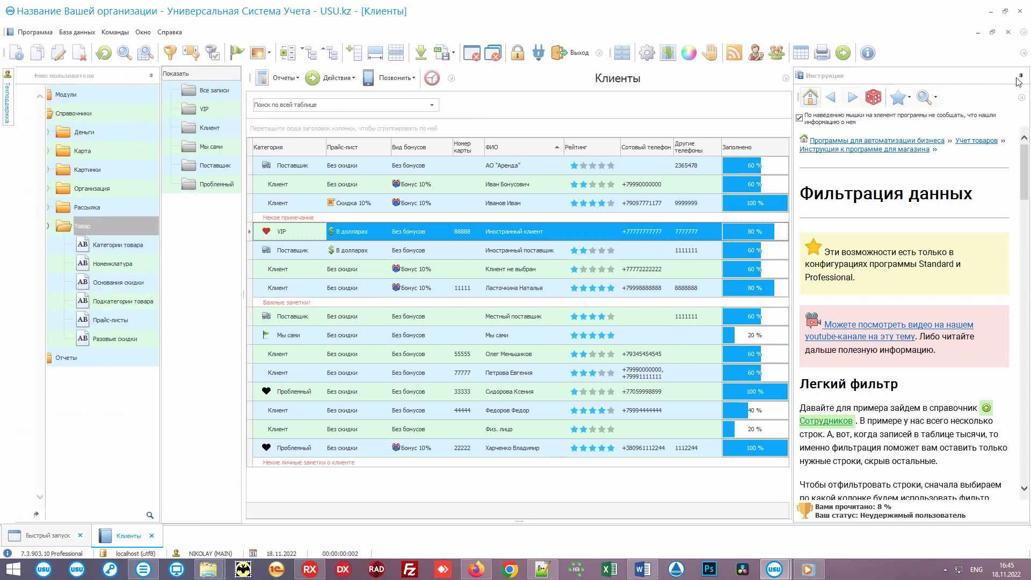
- Unpin the instruction panel so it hides, and close the client list
click(1021, 75)
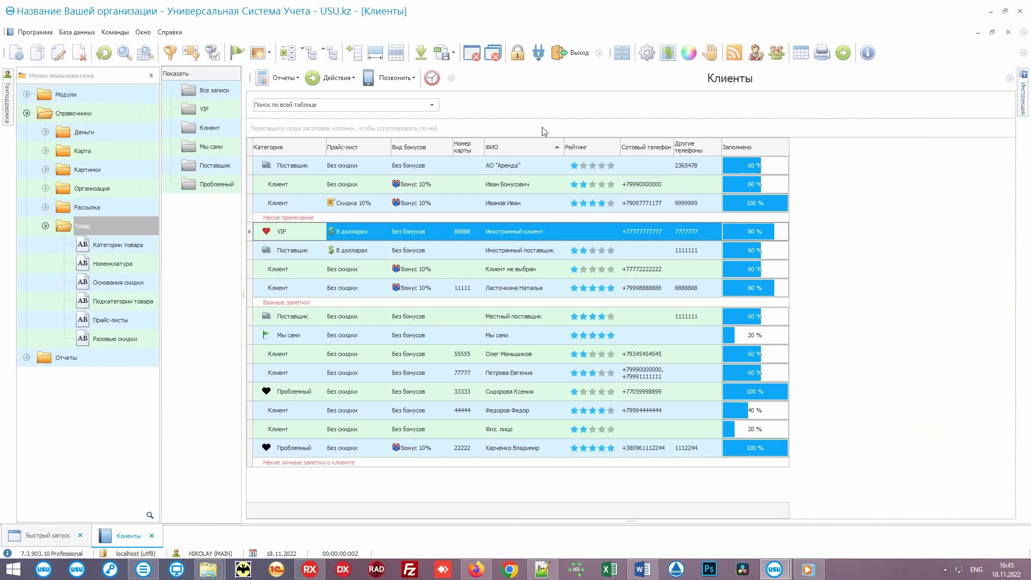
click(471, 55)
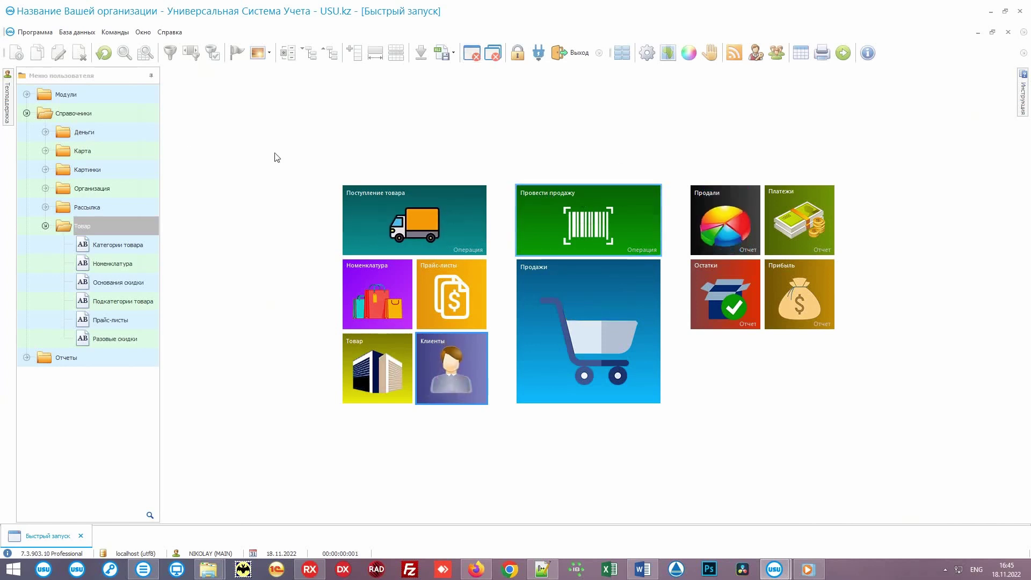
- Collapse Справочники, expand the Деньги folder in Отчеты, and add the Зарплата report to the quick launch page below Остатки
double_click(111, 114)
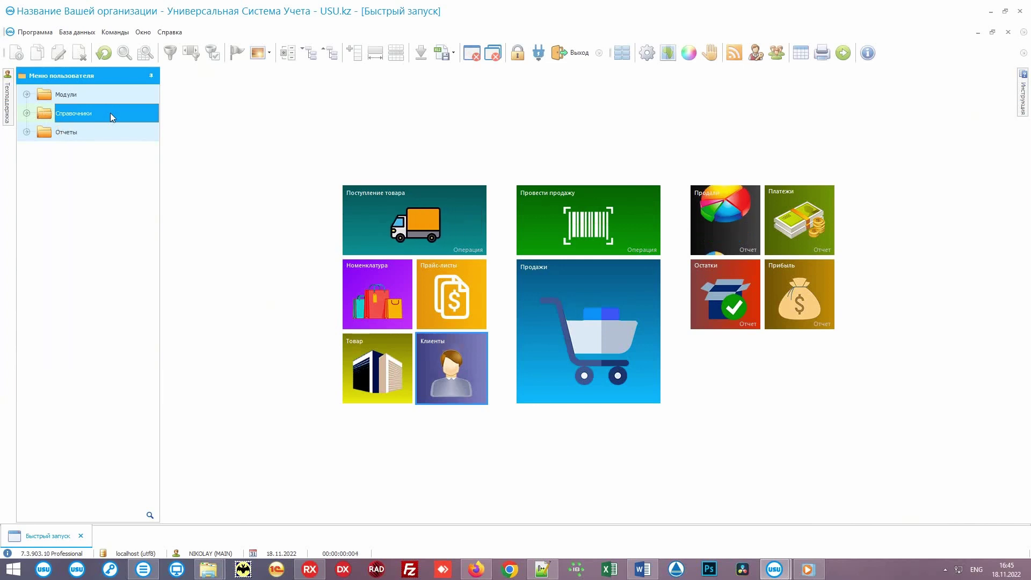
click(26, 132)
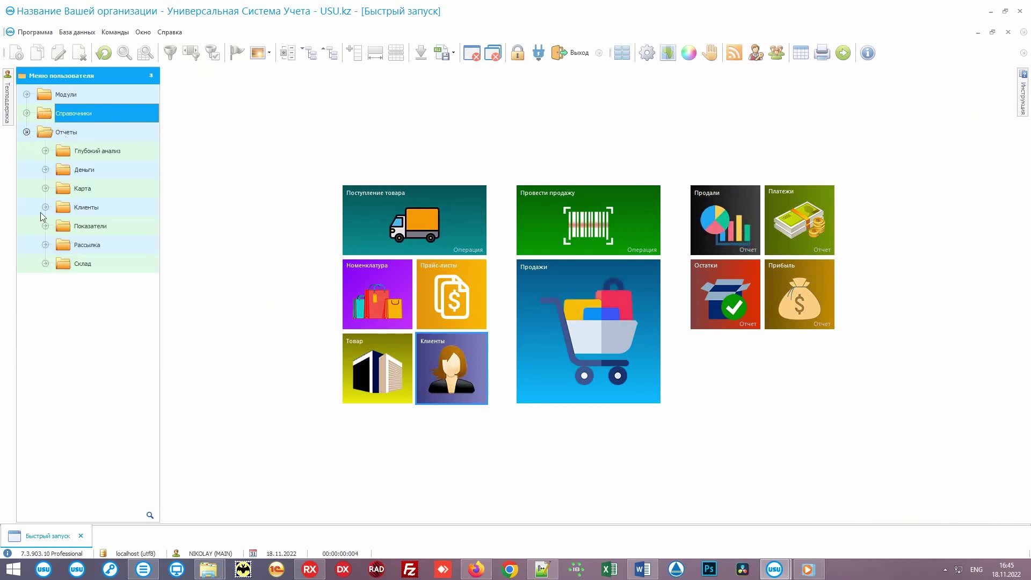
click(45, 170)
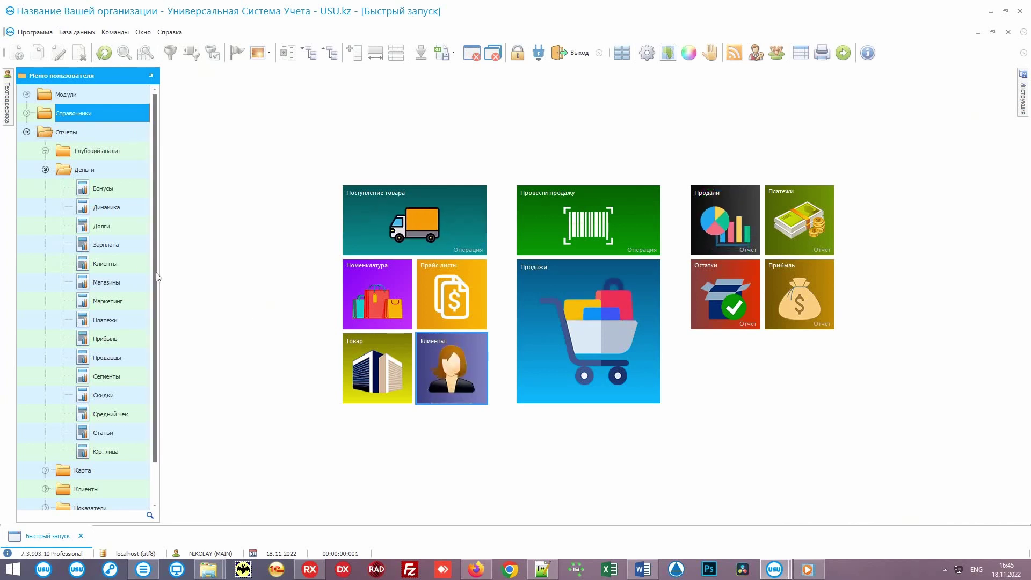
drag(107, 246, 732, 370)
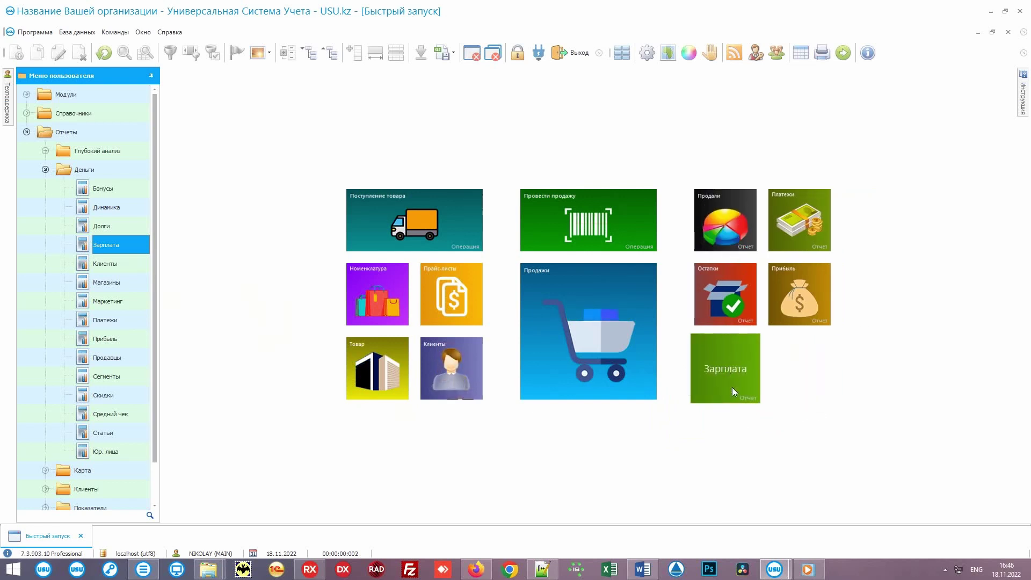
- Try the wide and large button sizes on the Зарплата tile, restore its medium square size, and close the button properties
click(733, 388)
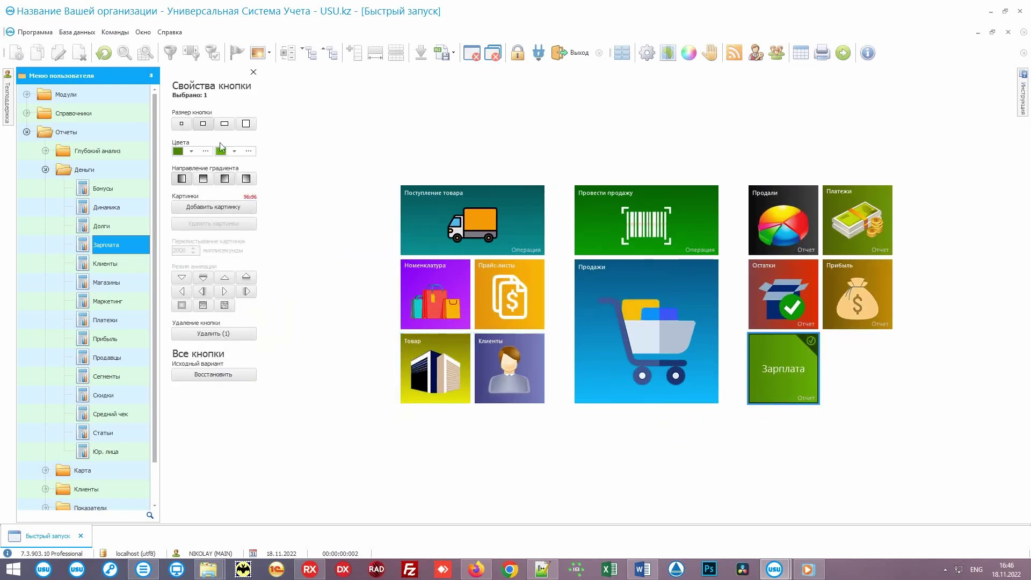
click(225, 124)
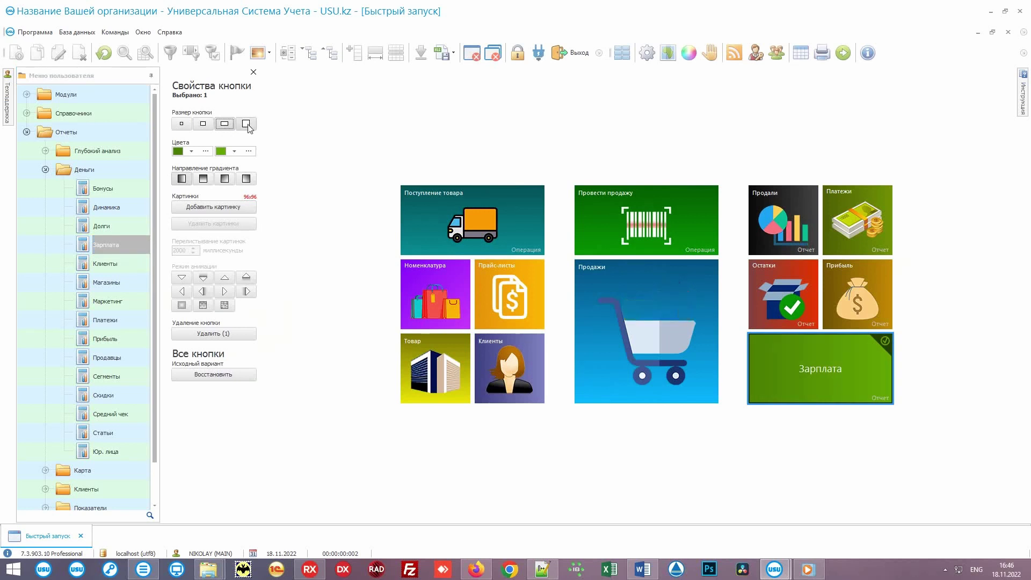
click(246, 124)
click(224, 124)
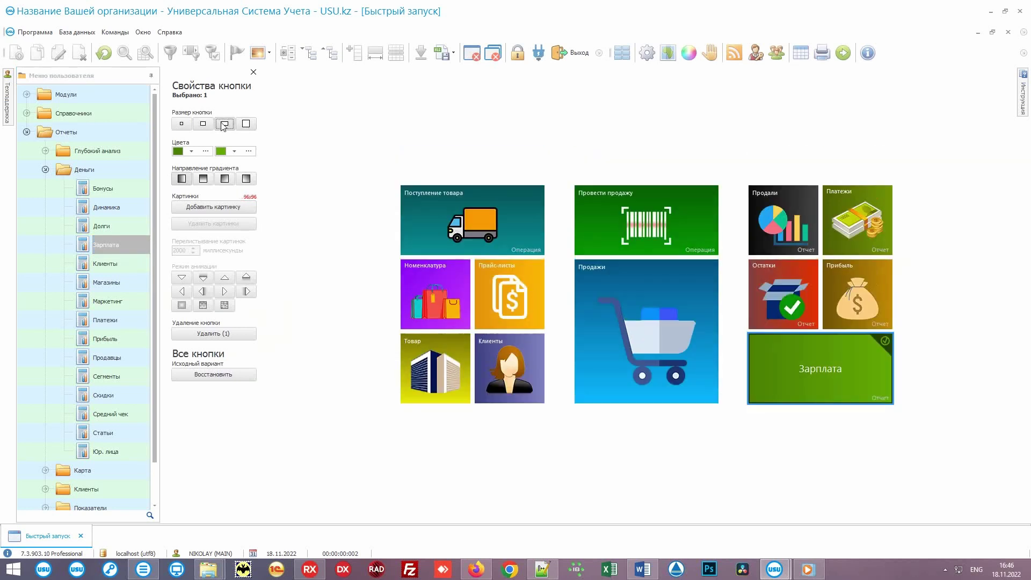
click(204, 126)
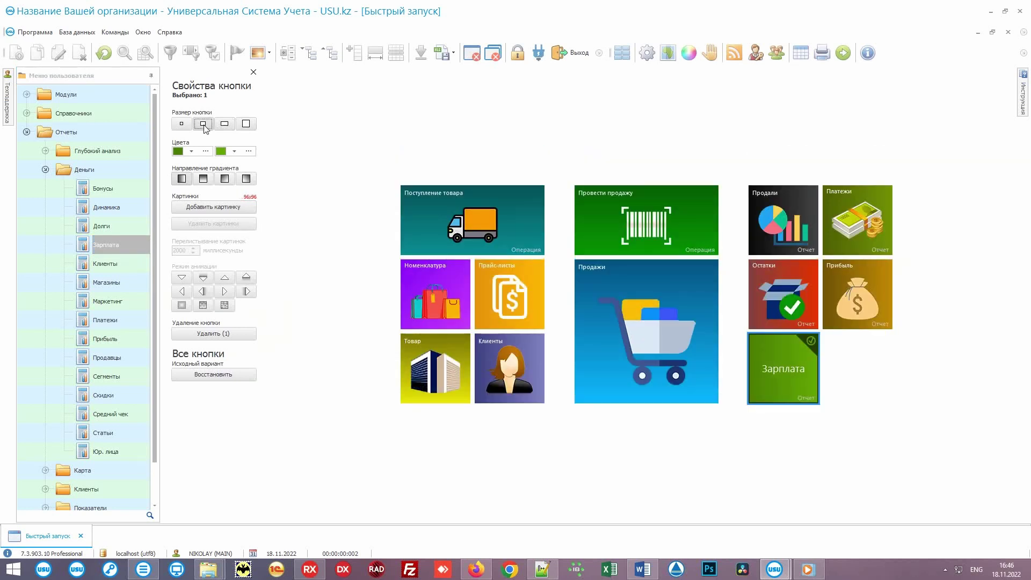
click(693, 453)
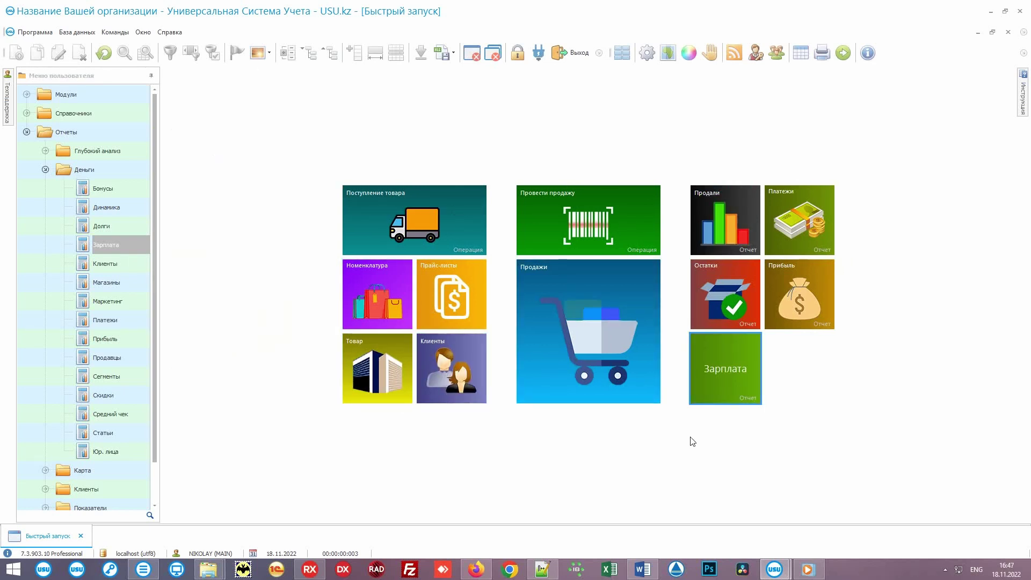
- Start a new sale with Провести продажу and add the products with barcodes 10341, 10342 and 10343
click(630, 210)
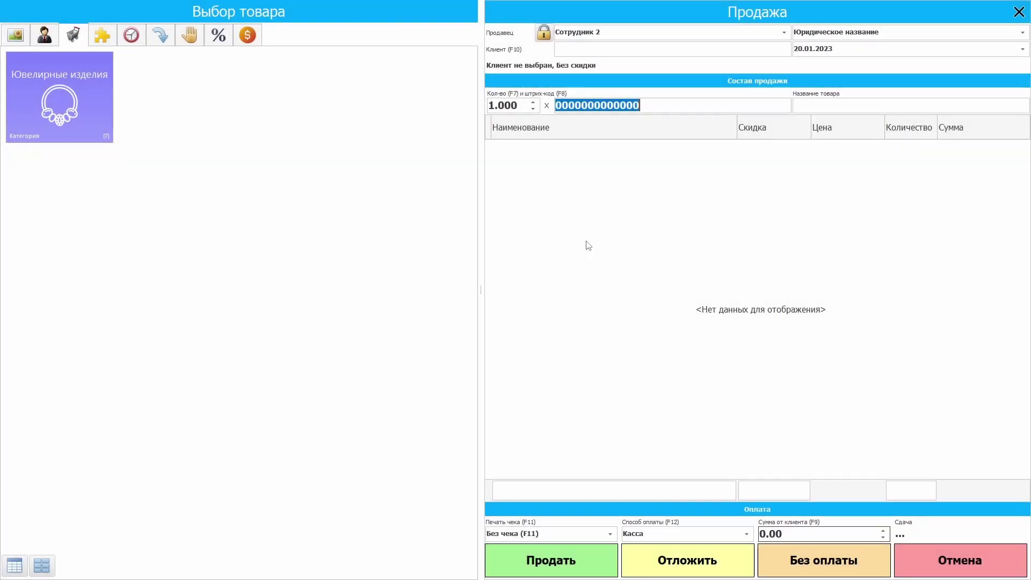
text(1034)
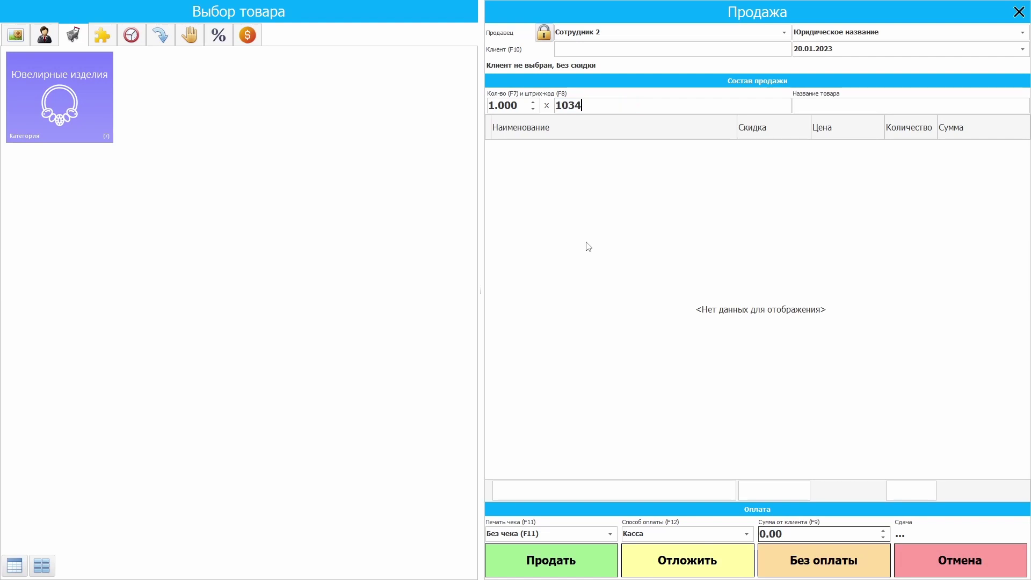
text(1)
key(Return)
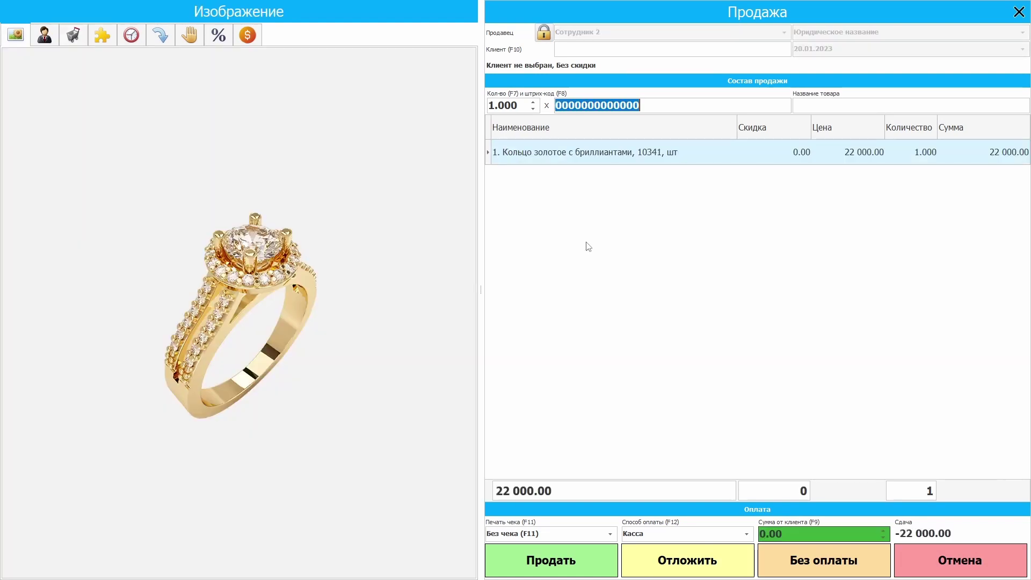
text(10342)
key(Return)
text(10343)
key(Return)
- Add the products with barcodes 10344 and 10345 to the sale and complete it with full payment to Касса
text(1034)
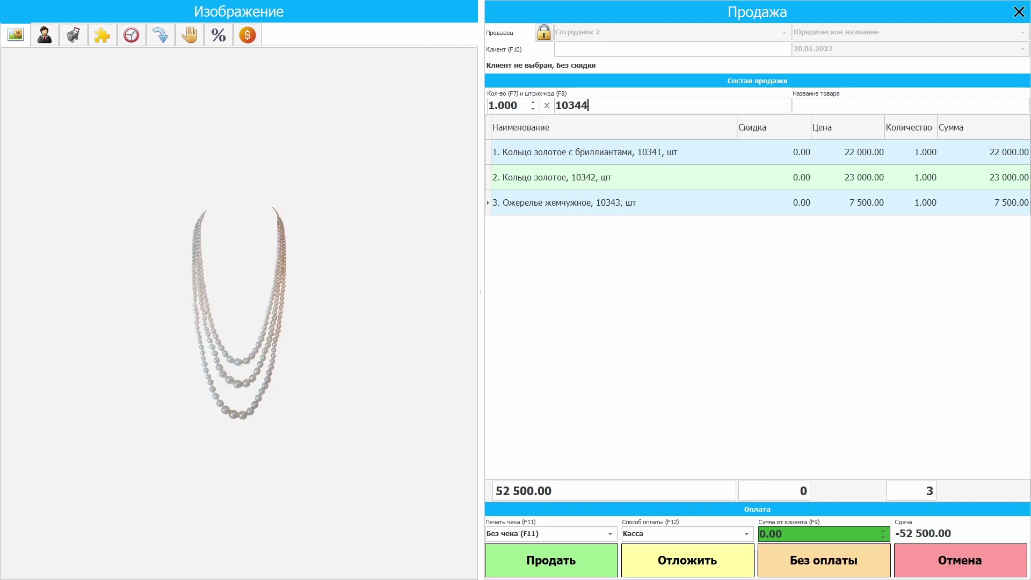
text(4)
key(Return)
text(10345)
key(Return)
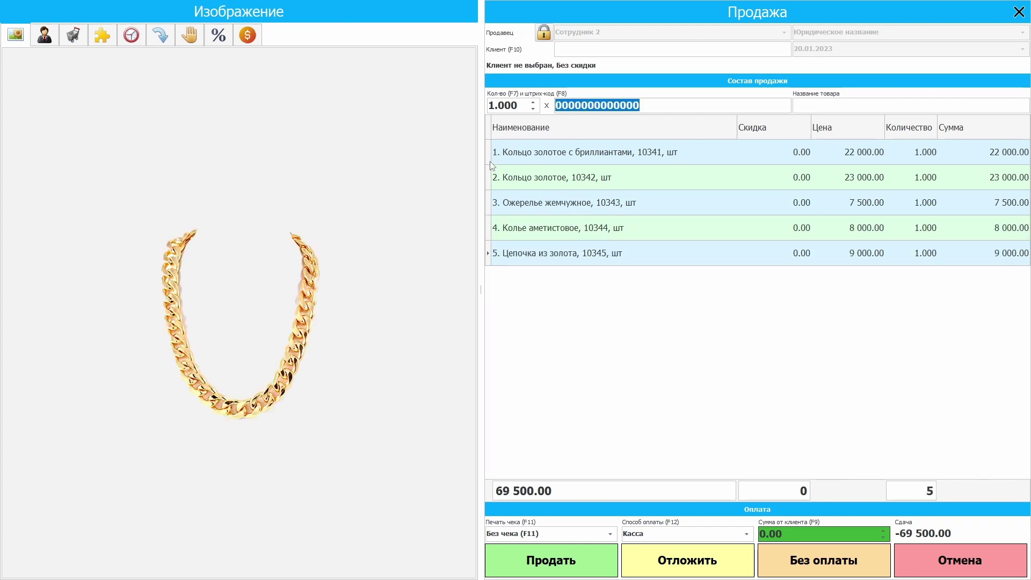
key(Return)
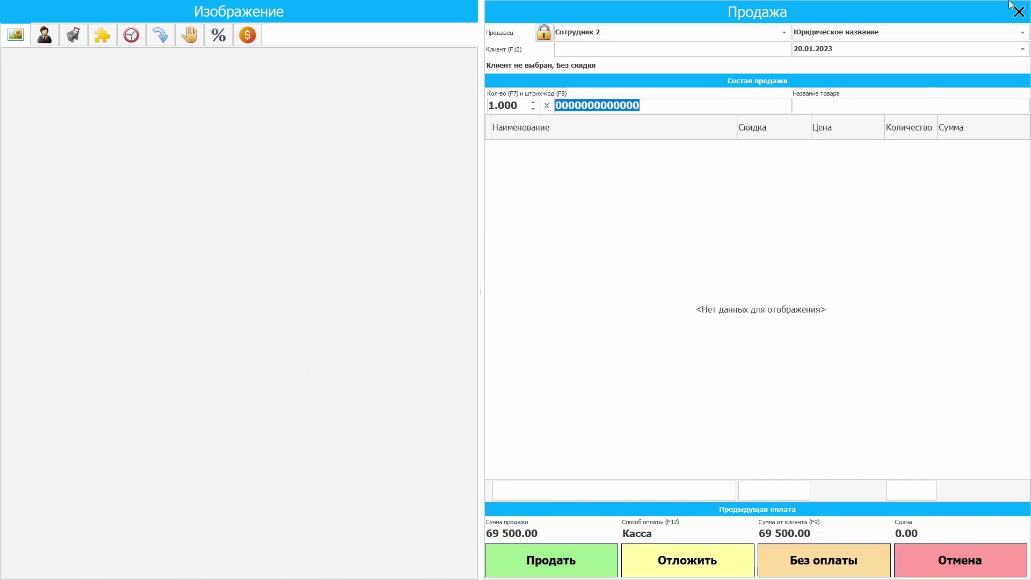
- Close the sale window and open Номенклатура from the quick launch page
click(1019, 12)
click(1008, 30)
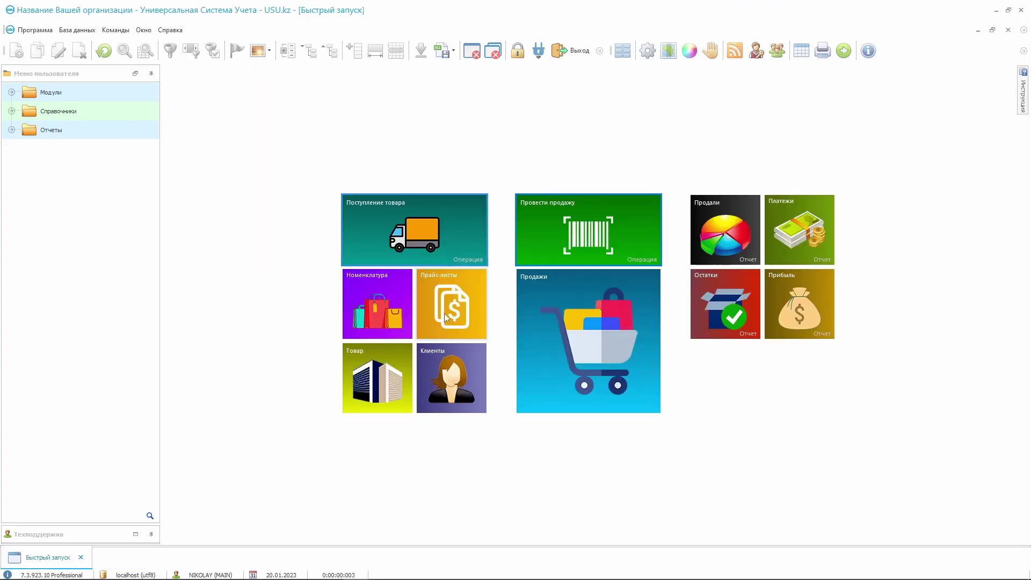
click(385, 308)
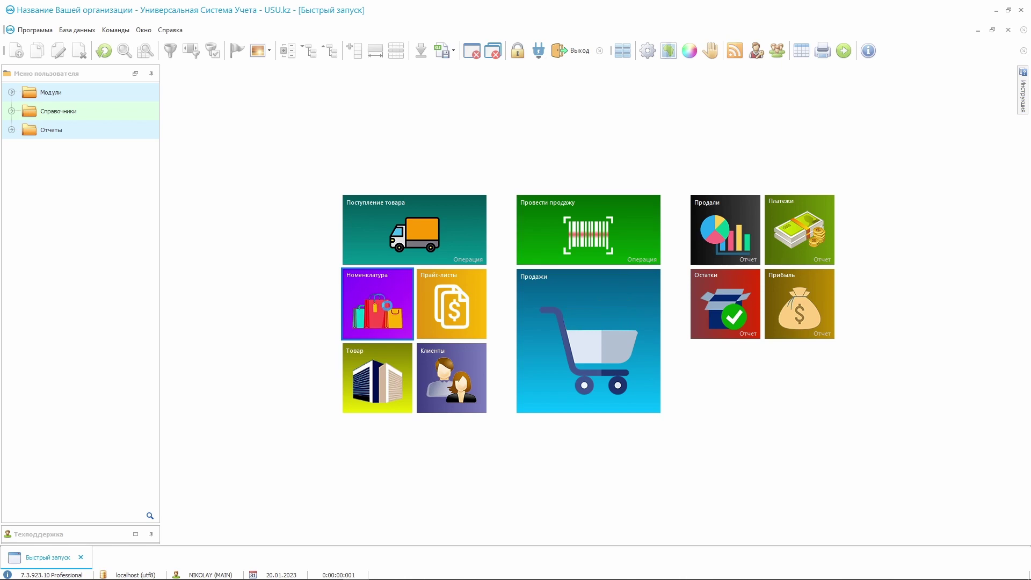
- Generate the Памятка report for all products in Номенклатура, and close the report and the product list
click(302, 277)
shift+click(306, 163)
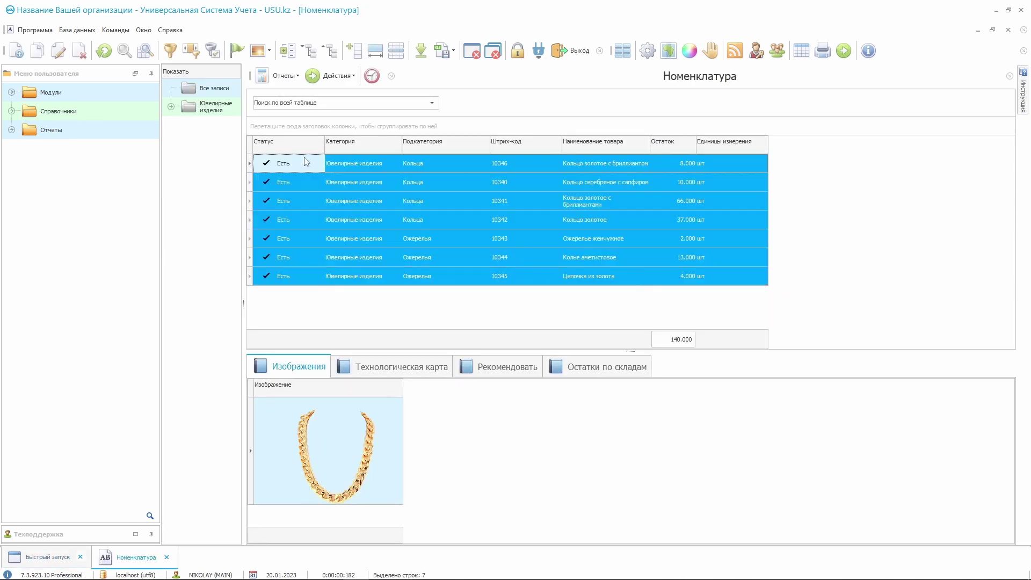
click(287, 76)
click(301, 100)
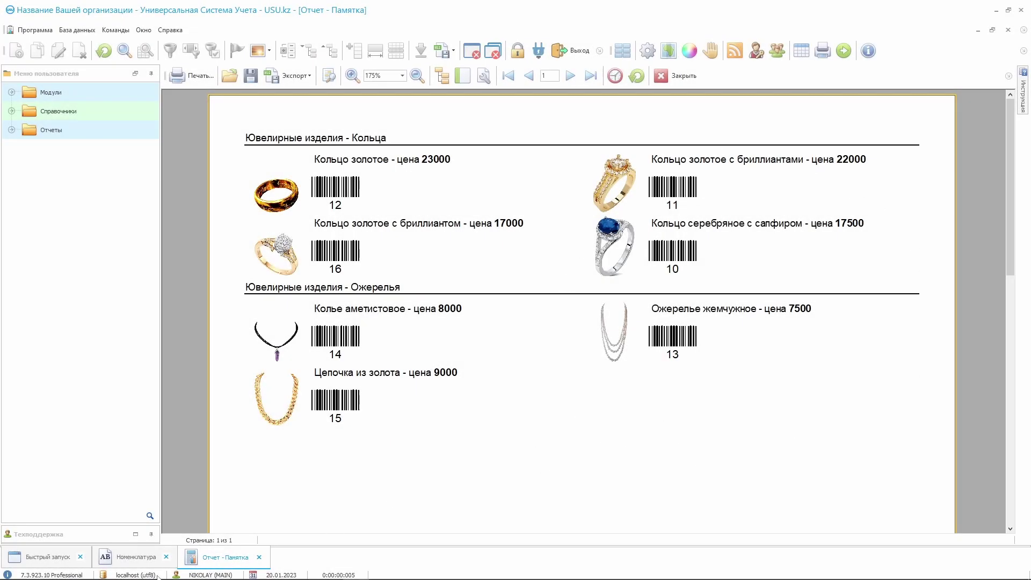
click(259, 557)
click(166, 557)
- Start a new sale with Провести продажу and add the products with barcodes 10, 11 and 12
click(604, 225)
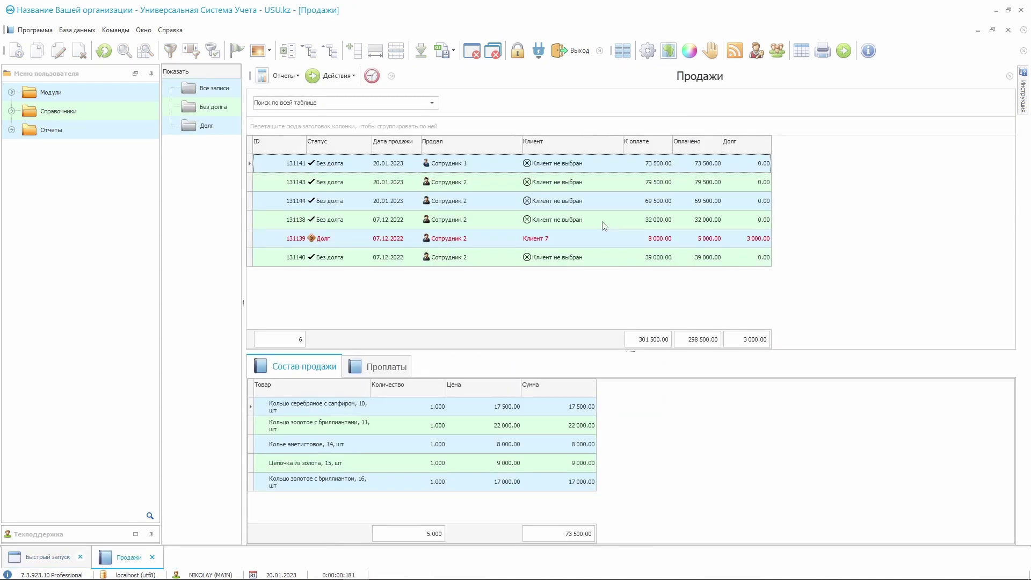
key(Insert)
text(10)
key(Return)
text(11)
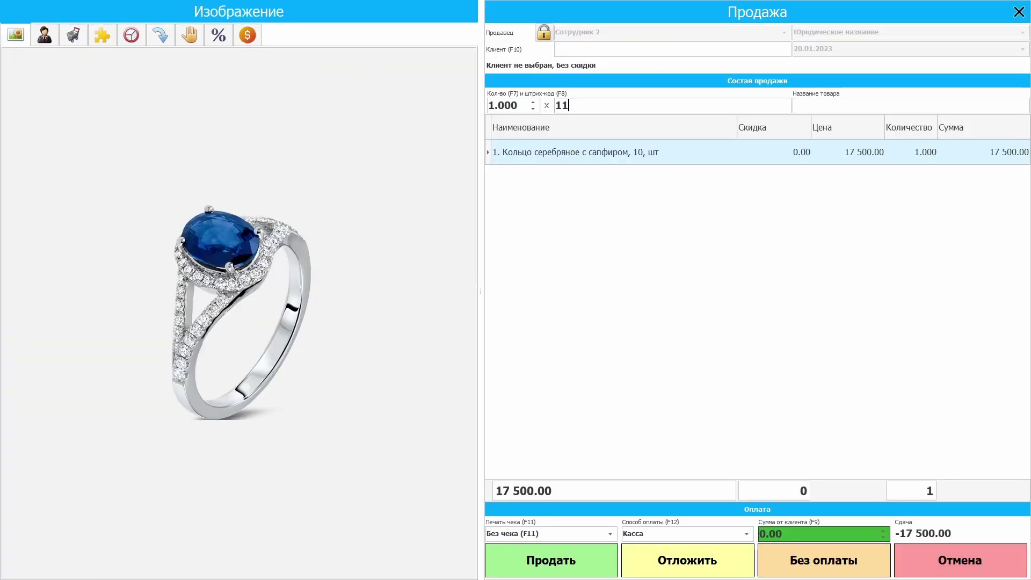
key(Return)
text(12)
key(Return)
- Add the products with barcodes 13, 14, 15 and 16 to the sale
text(13)
key(Return)
text(14)
key(Return)
text(15)
key(Return)
text(1)
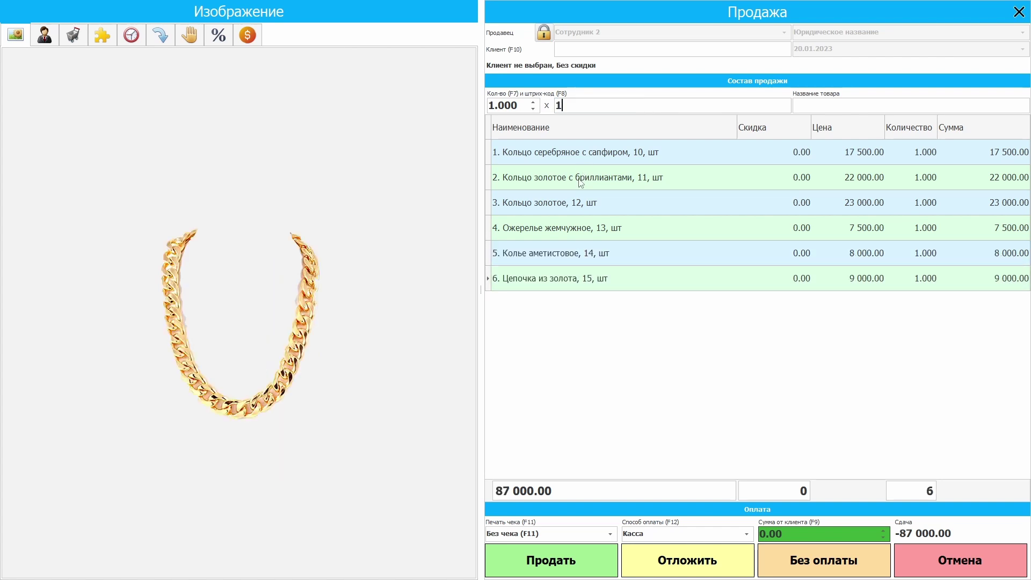
text(6)
key(Return)
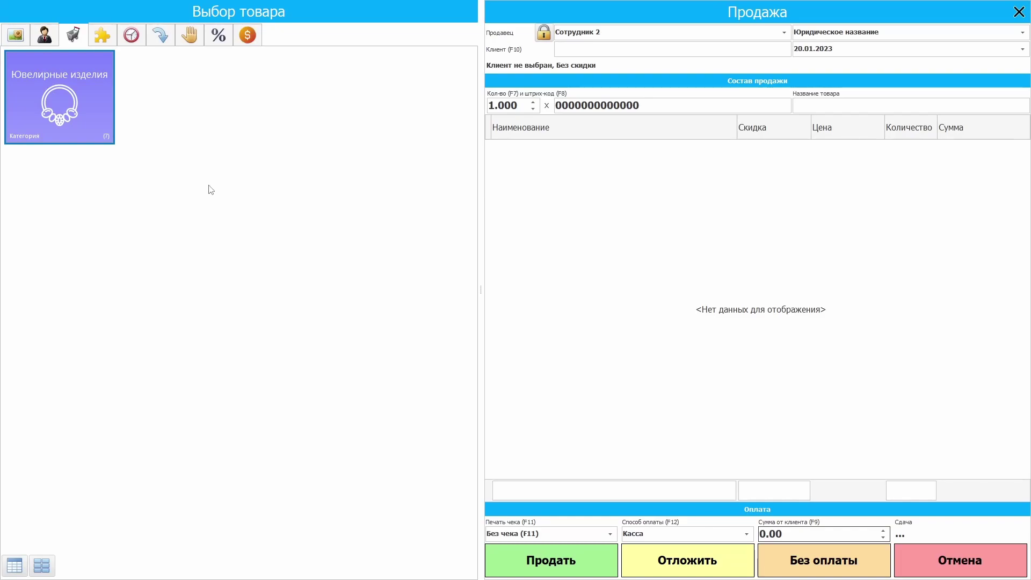
- Add Цепочка из золота and Ожерелье жемчужное to the sale from the Ожерелья subcategory of Ювелирные изделия
click(82, 119)
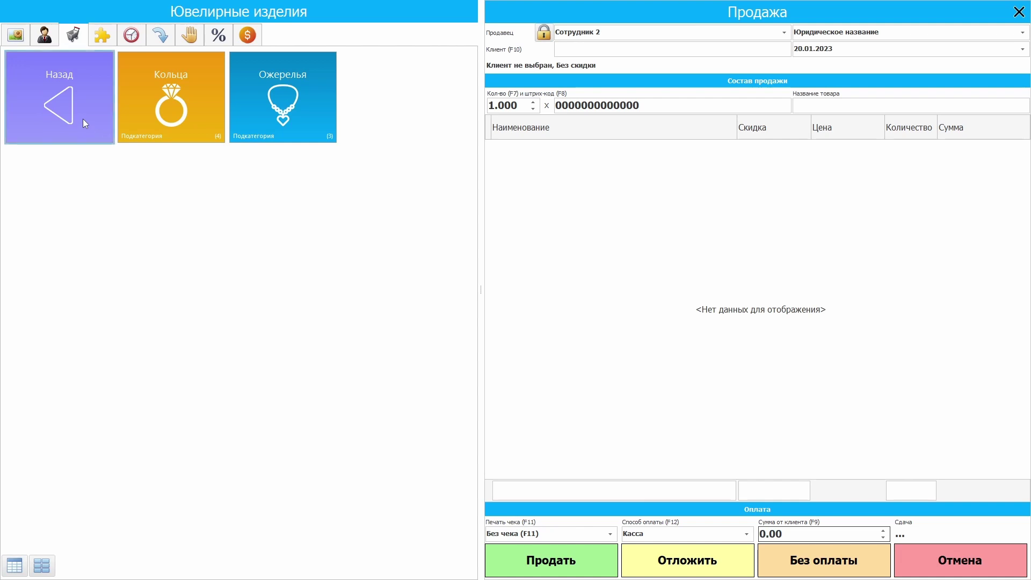
click(290, 109)
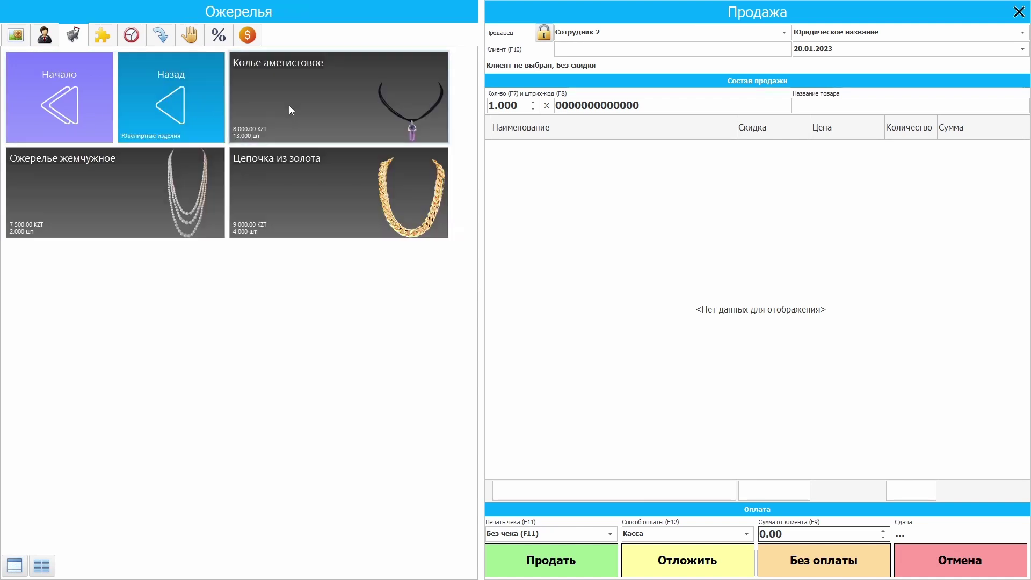
click(279, 172)
click(121, 158)
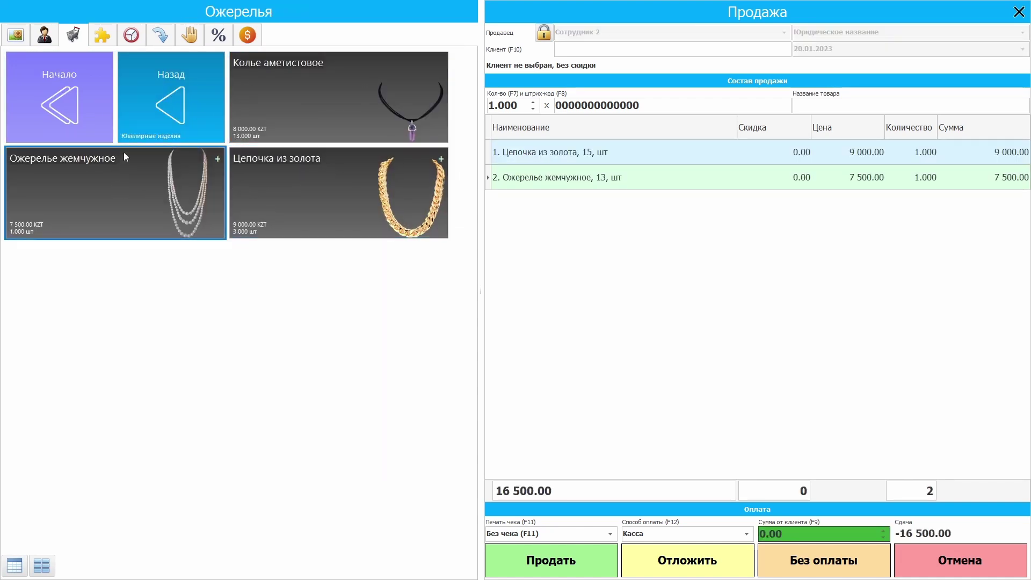
- Add Кольцо серебряное с сапфиром and Кольцо золотое с бриллиантом to the sale from the Кольца subcategory
click(154, 111)
click(150, 107)
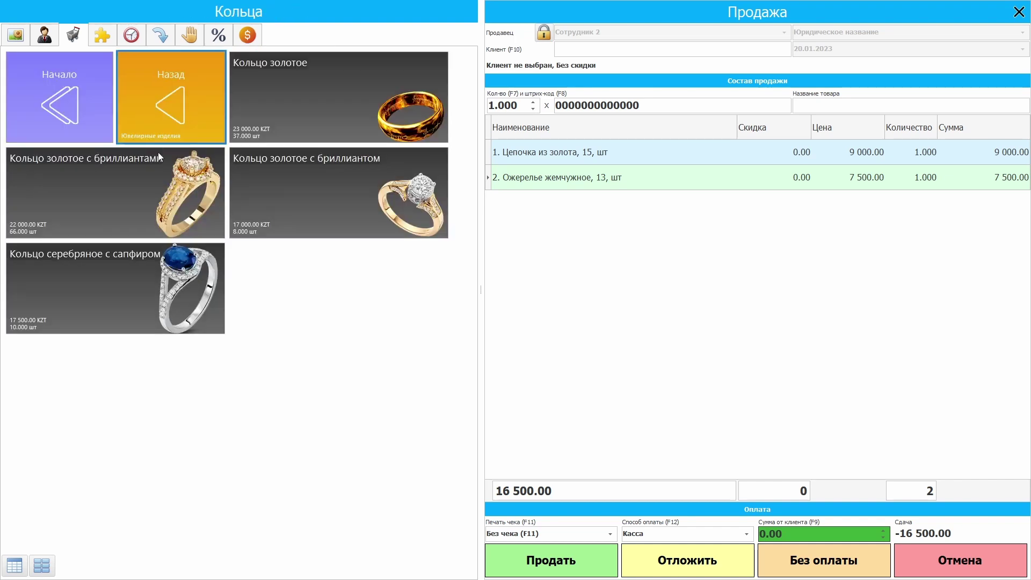
click(143, 278)
click(325, 167)
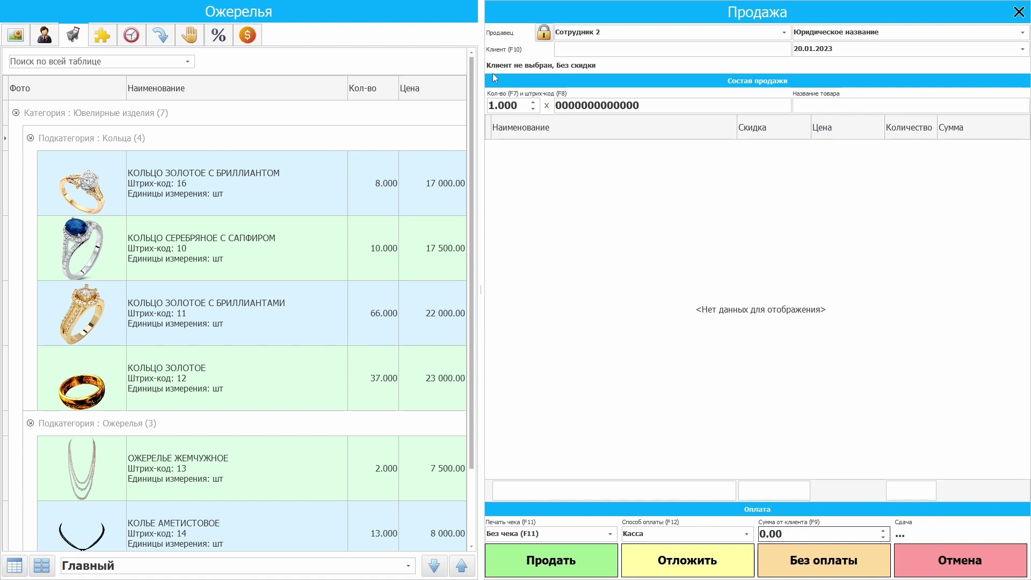
- Search the customers by part of a number and choose Клиент 1 for the sale
click(585, 52)
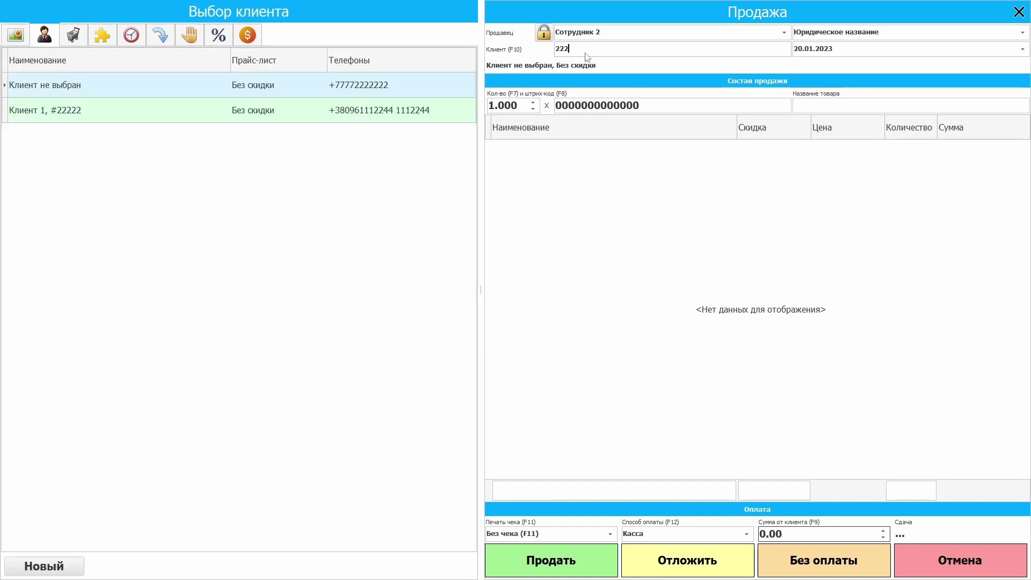
click(38, 94)
click(45, 111)
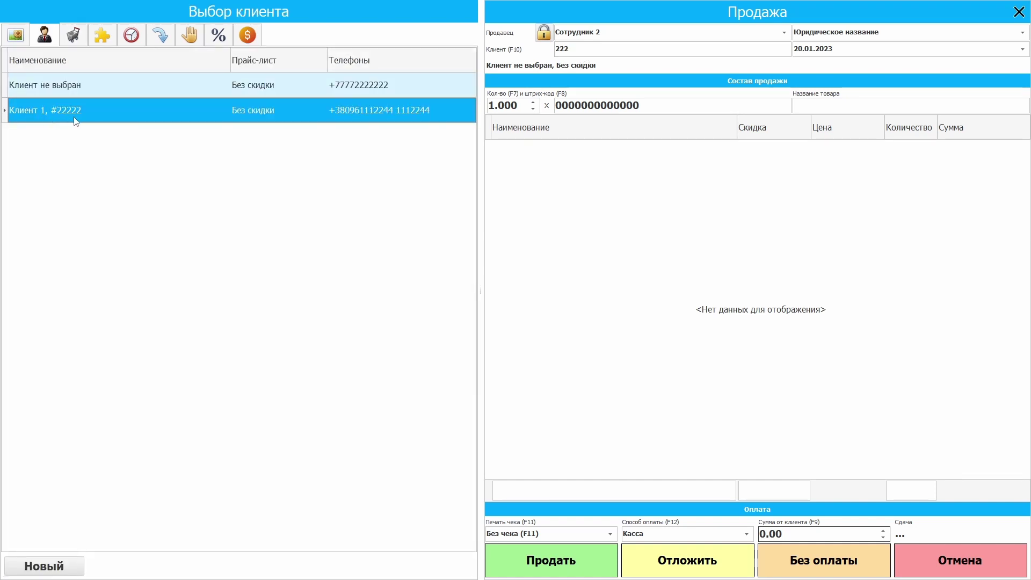
double_click(117, 119)
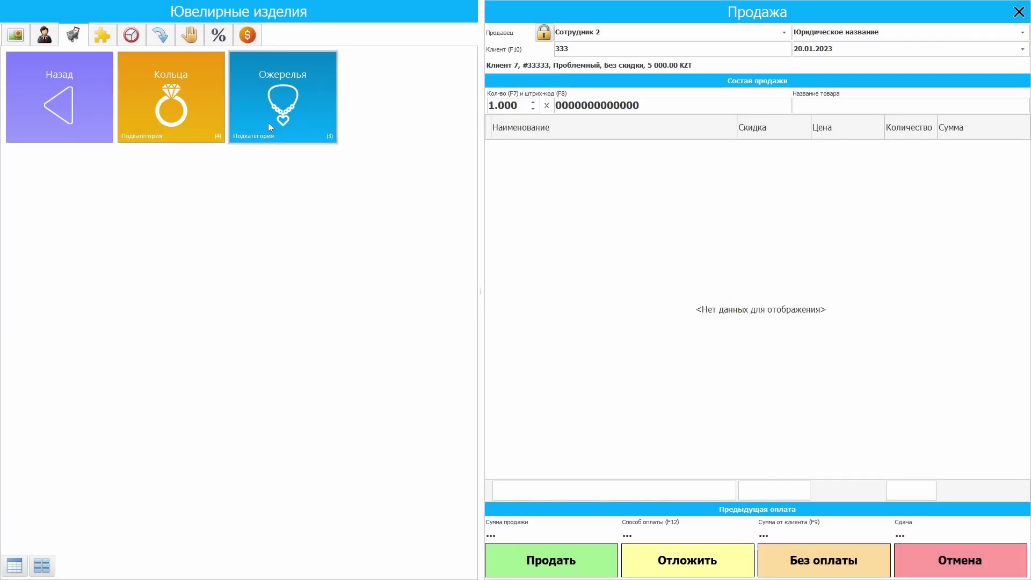
- Add Колье аметистовое from the Ожерелья subcategory to the sale for Клиент 7 and select its line
click(272, 111)
click(272, 111)
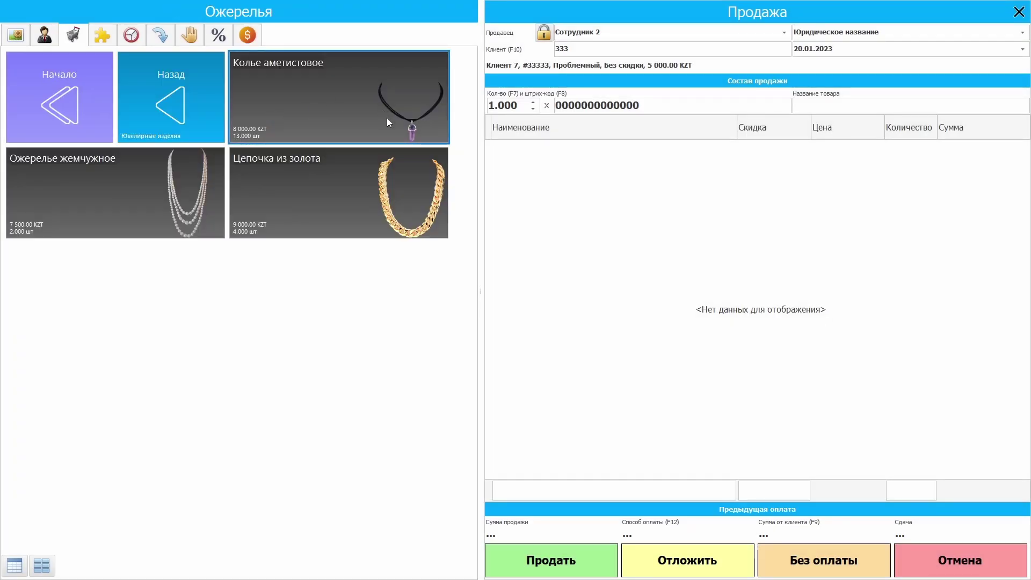
click(597, 157)
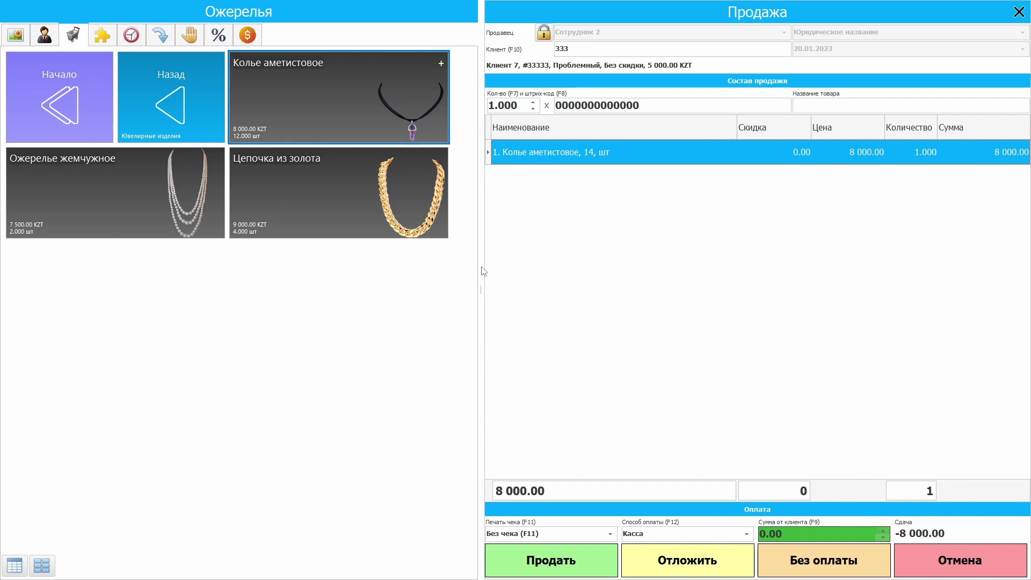
- Add a new payment with the amount 500 to the sale
click(248, 36)
click(44, 567)
key(Tab)
text(500)
click(56, 571)
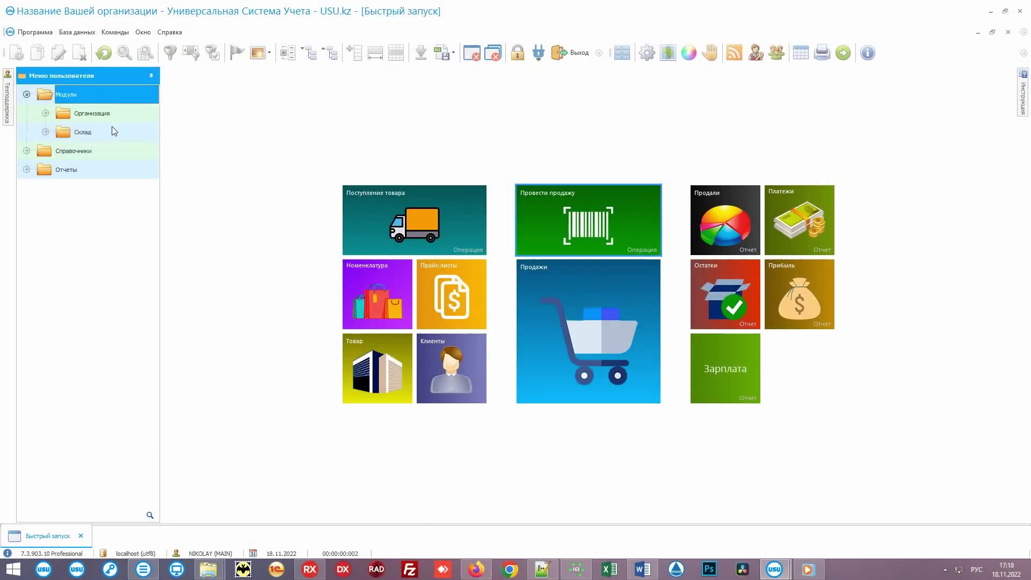
- Open the Рассылка module of Организация and start the Выполнить рассылку action
double_click(112, 113)
double_click(127, 188)
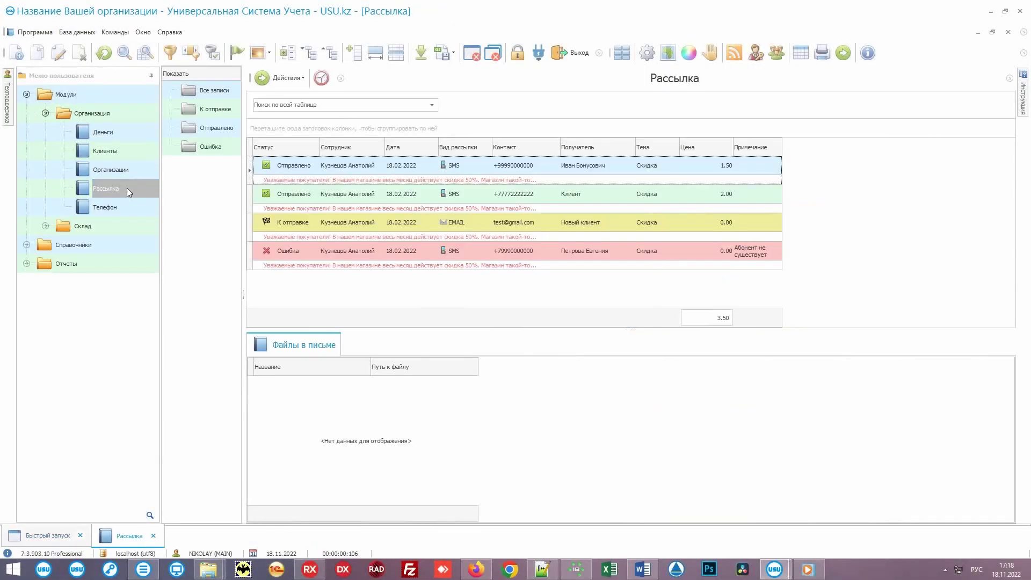
click(286, 78)
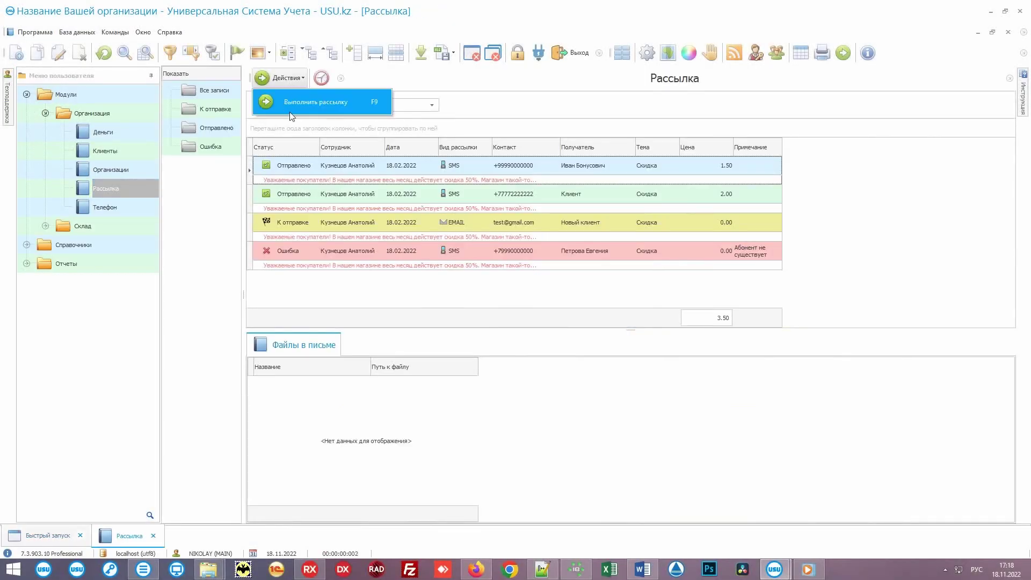
click(358, 107)
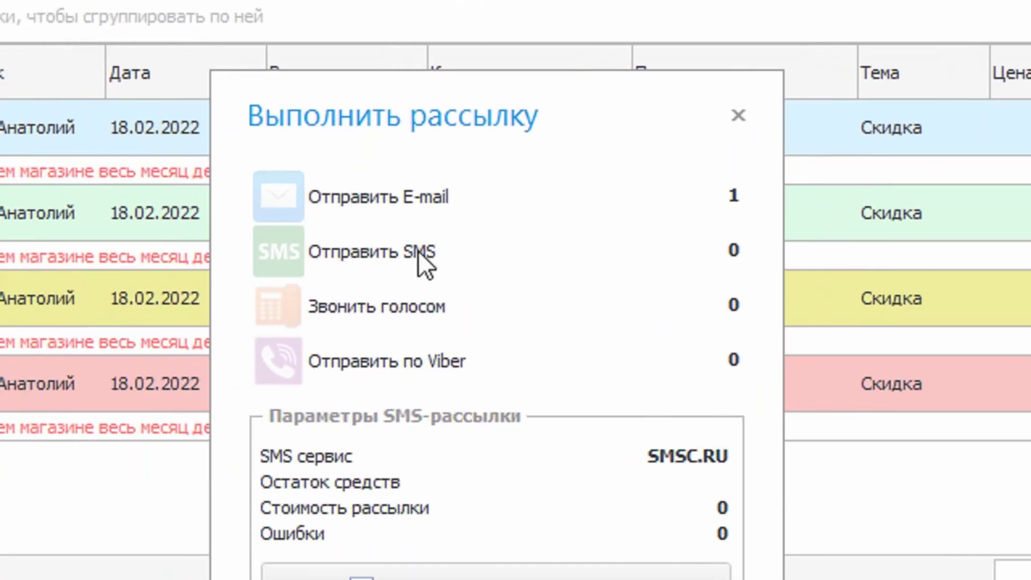
- Turn on SMS, e-mail, Viber and voice call as mailing channels, and leave Рассылка without sending
click(419, 251)
click(414, 199)
click(404, 356)
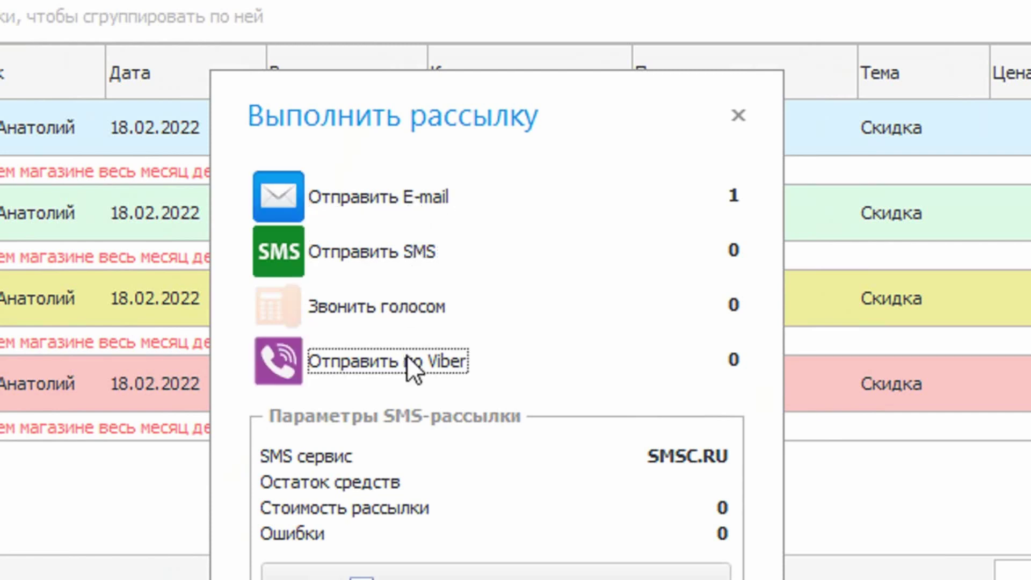
click(425, 305)
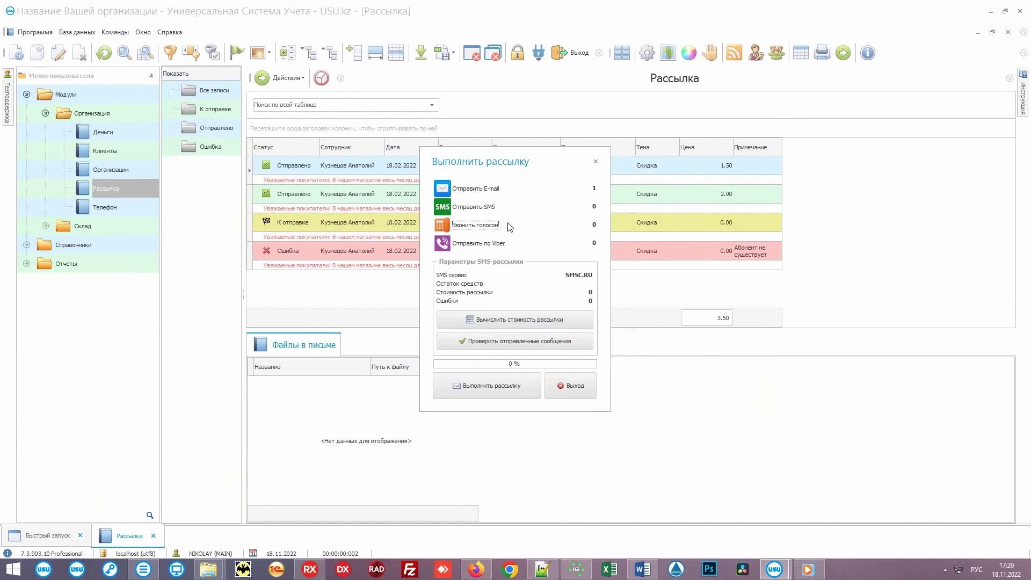
click(571, 386)
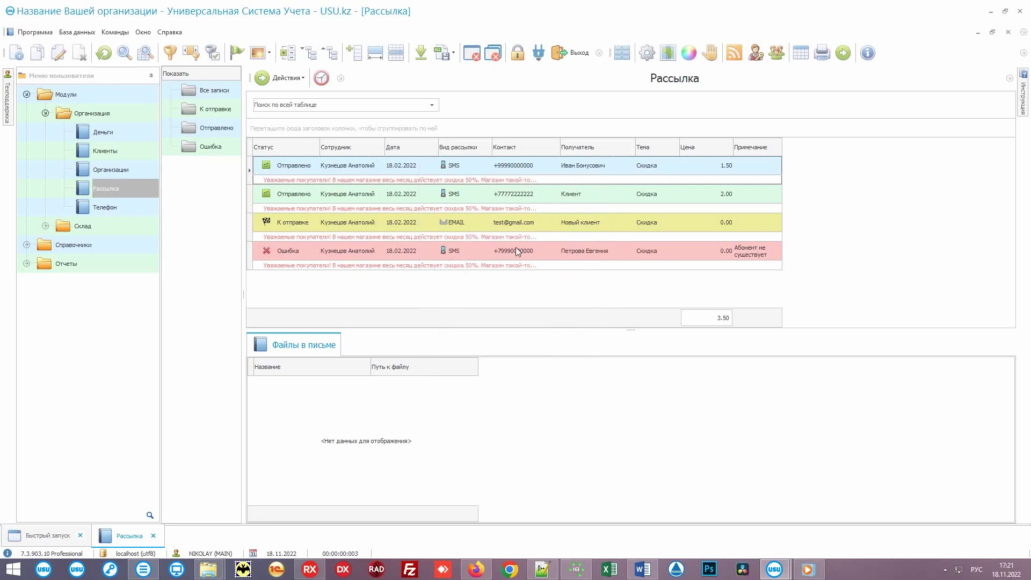
click(473, 53)
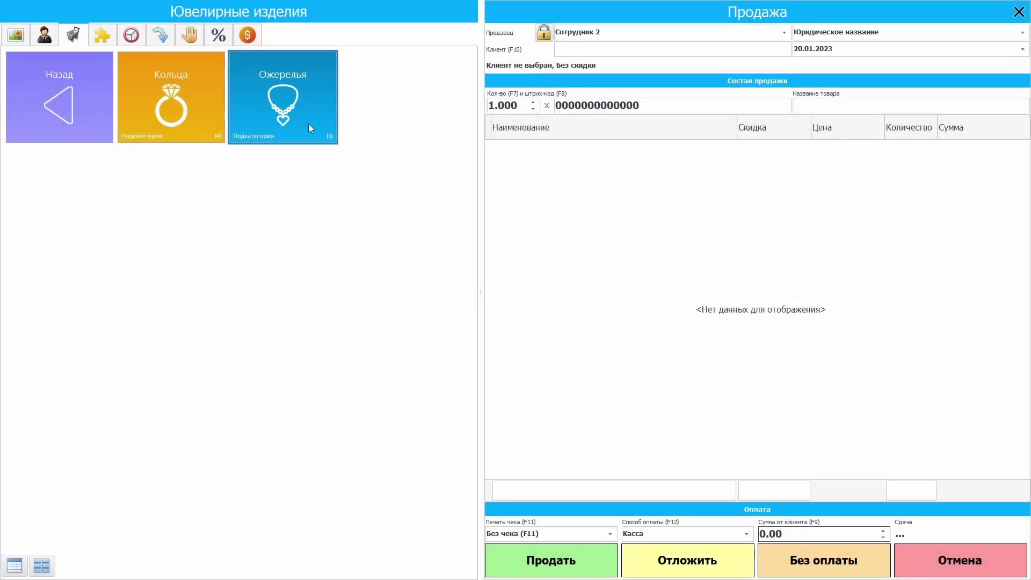
- Add Цепочка из золота from Ожерелья to the sale, plus the recommended Кольцо золотое с бриллиантом
click(308, 124)
click(320, 175)
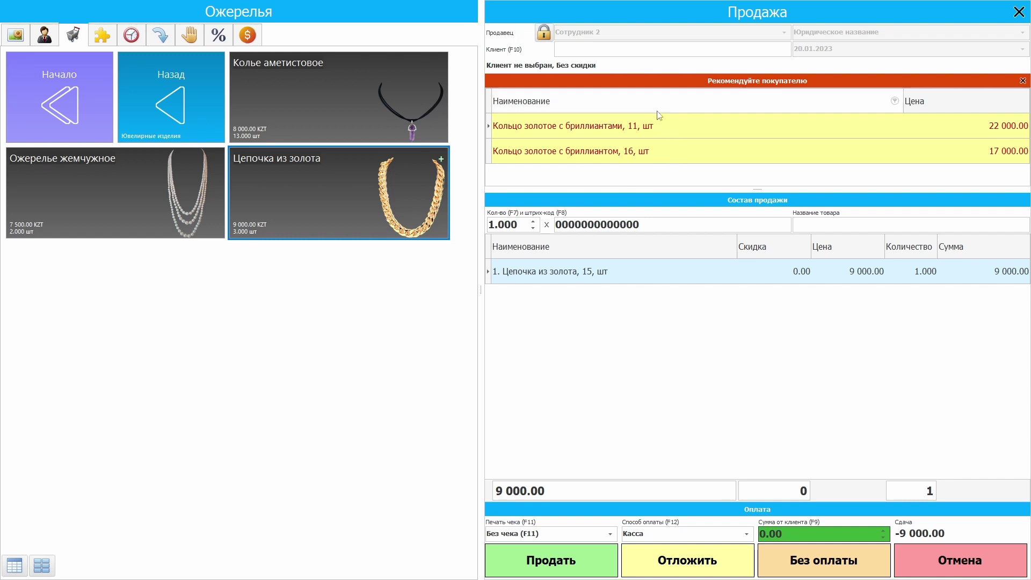
double_click(589, 152)
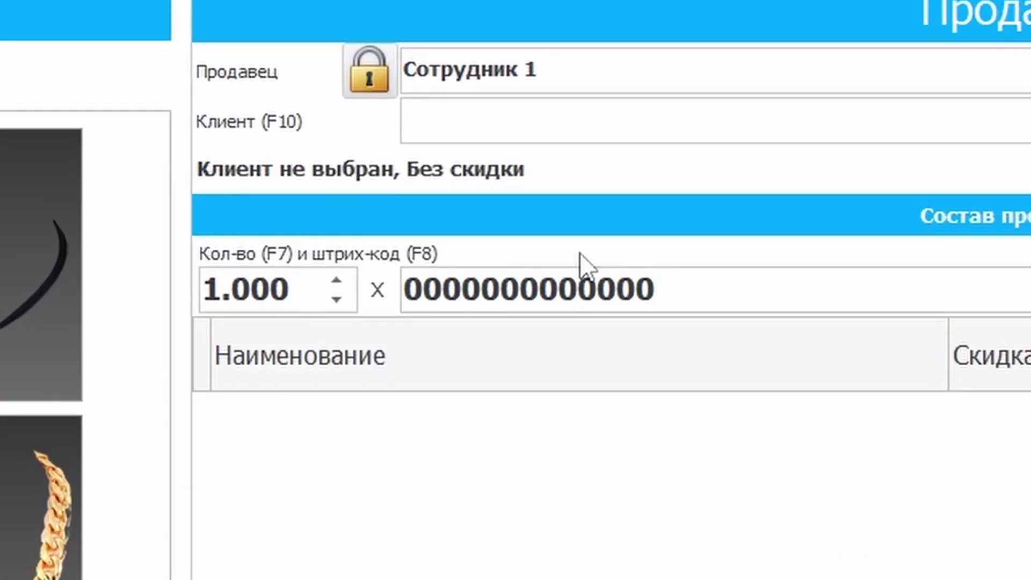
- Lock the sale window and switch the seller to Сотрудник 2 by entering the PIN on the keypad
triple_click(493, 59)
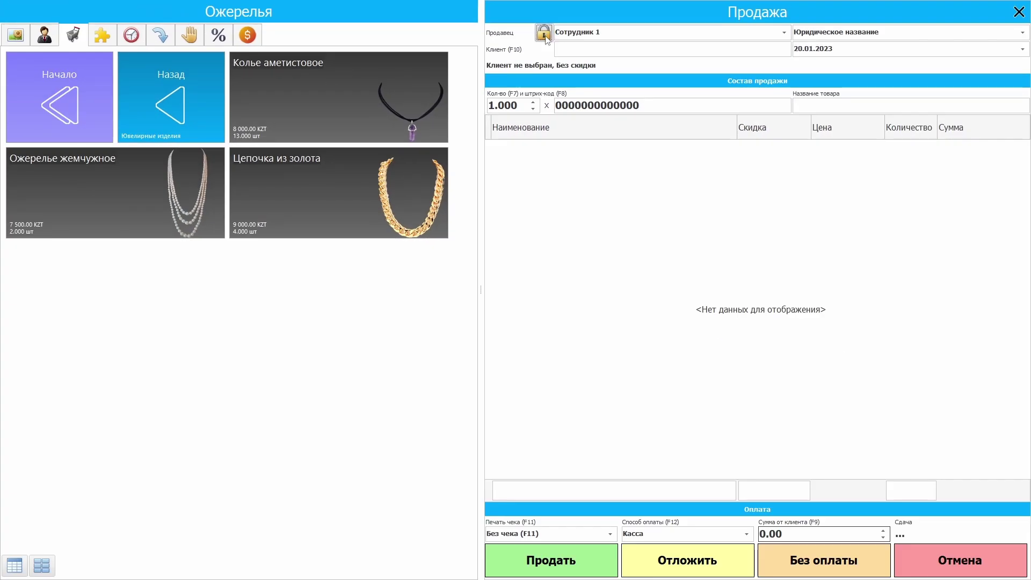
click(545, 34)
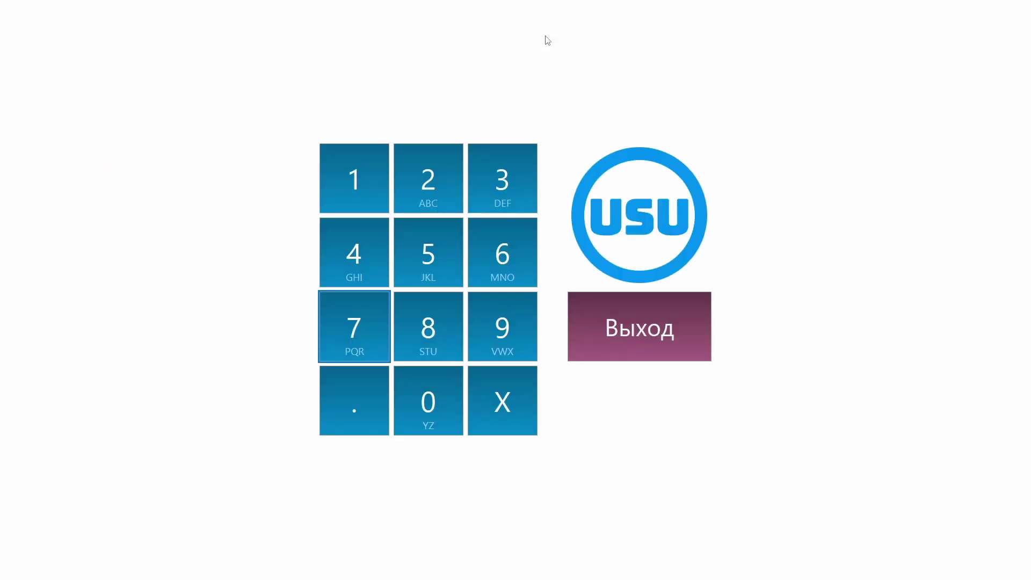
click(332, 194)
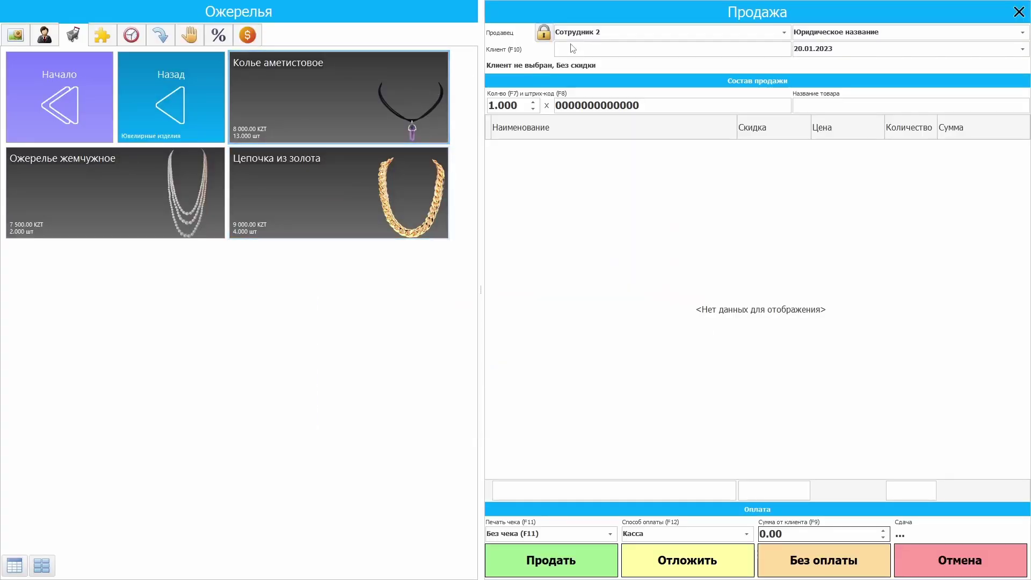
drag(601, 33, 591, 33)
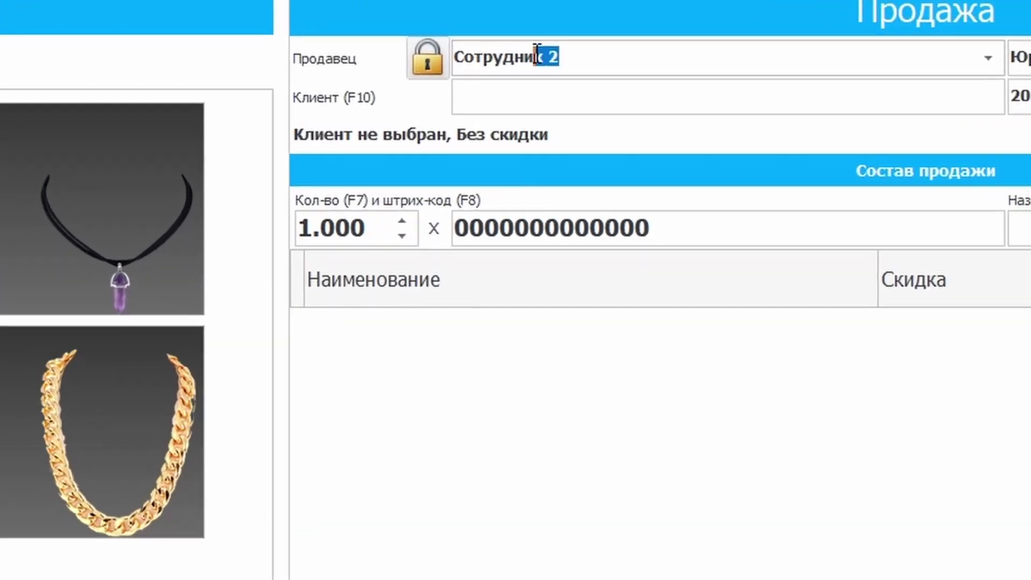
drag(537, 56, 453, 57)
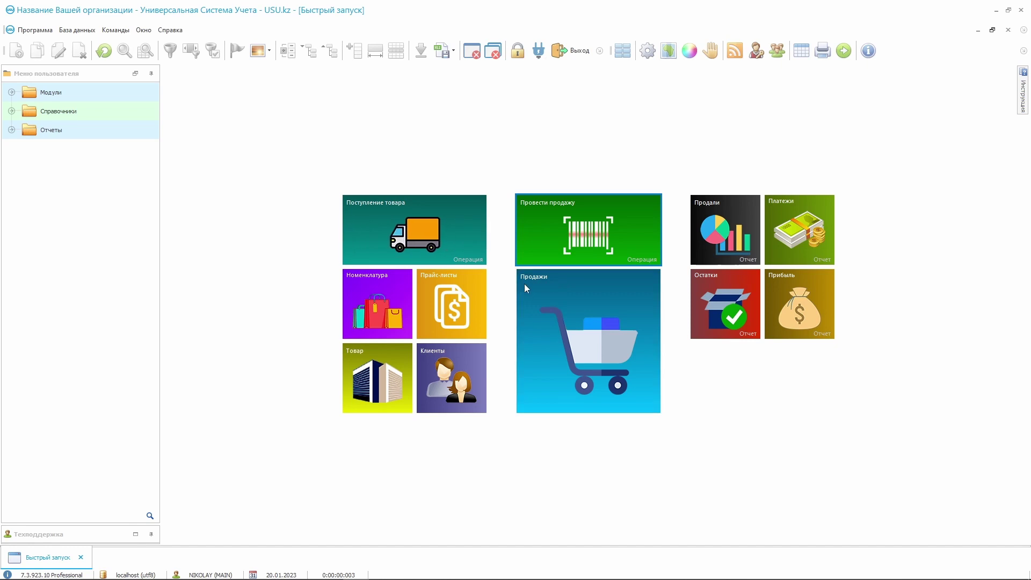
- Open Продажи from the quick launch page and examine the products in several debt-free sales of Сотрудник 2
click(551, 288)
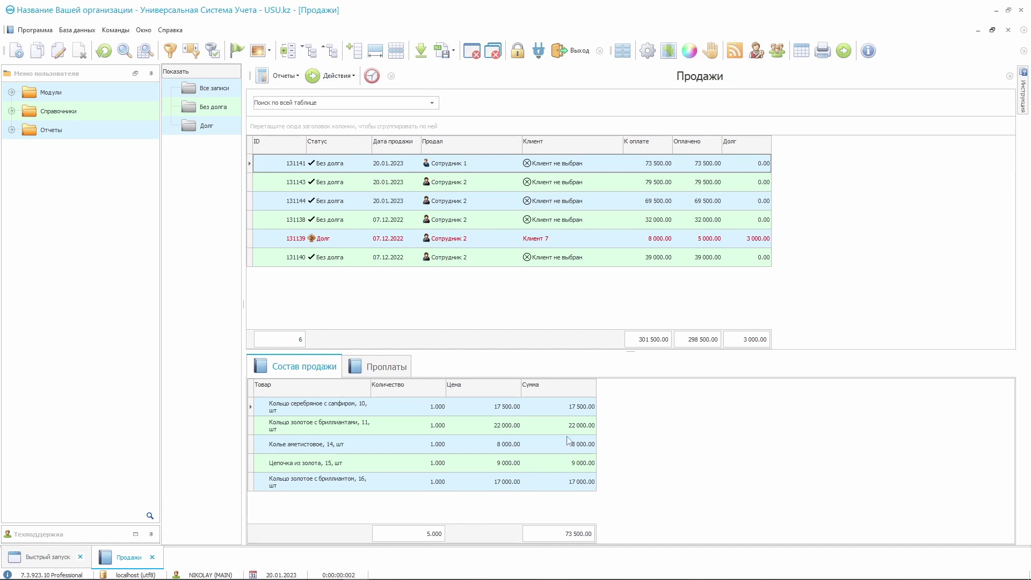
click(335, 186)
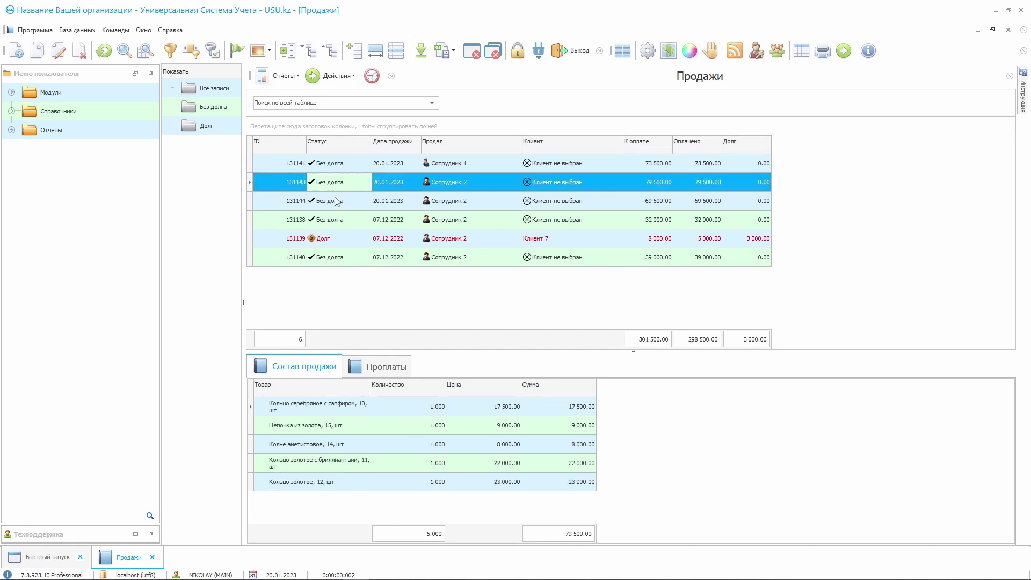
click(335, 202)
click(335, 227)
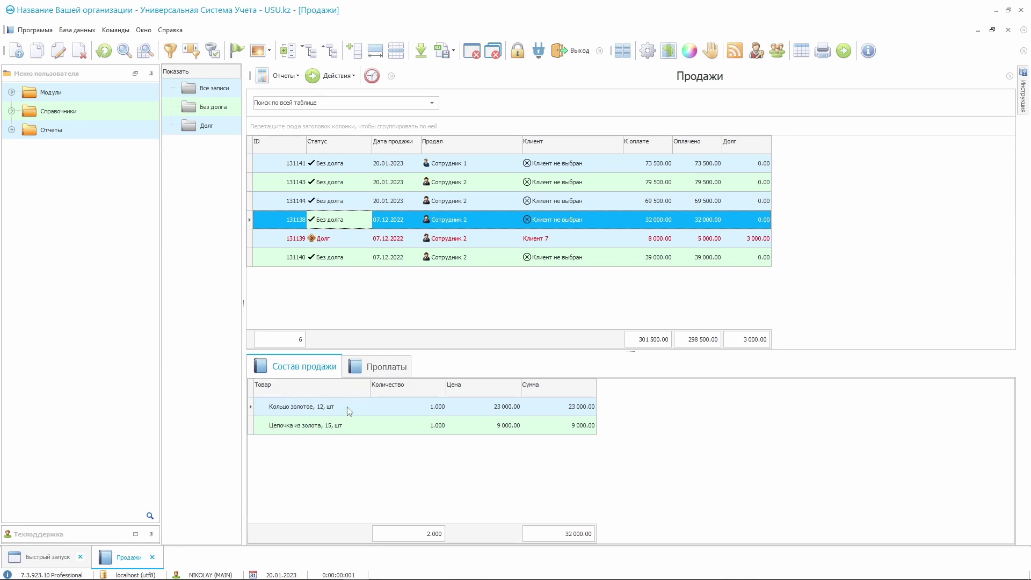
click(344, 260)
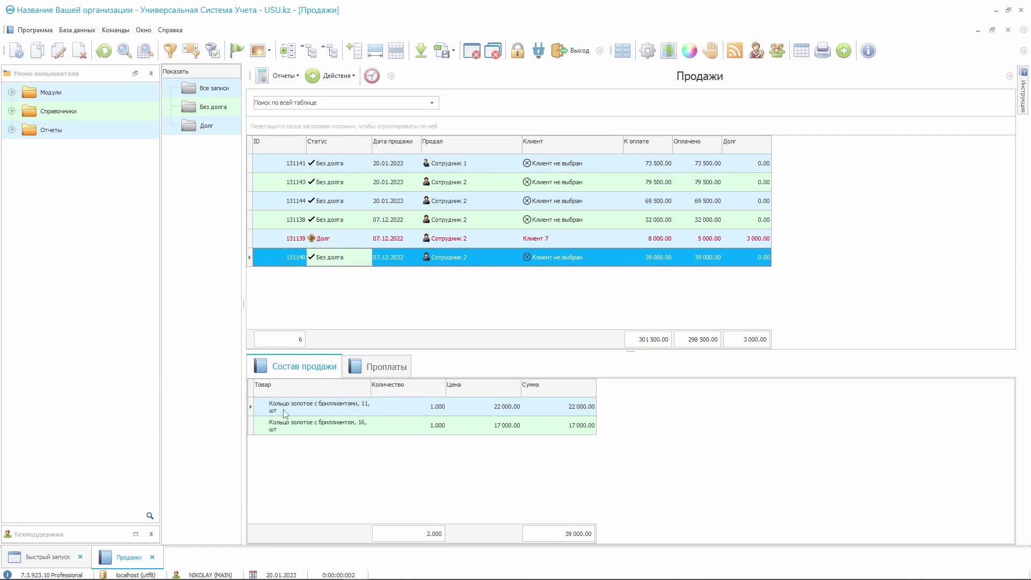
- Generate the Чек report for the selected sale, close it, and look through the other sales document reports
click(283, 76)
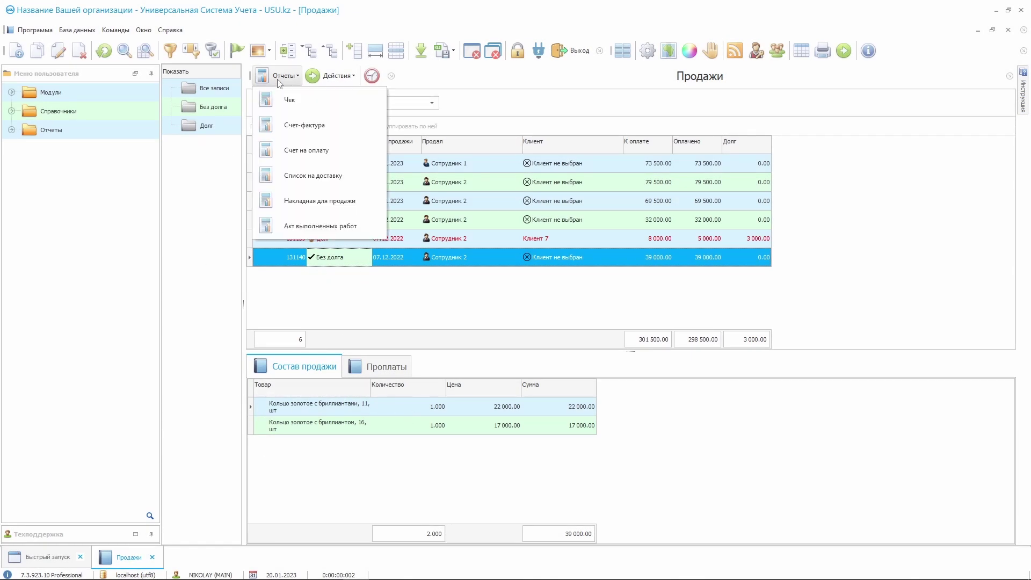
click(315, 107)
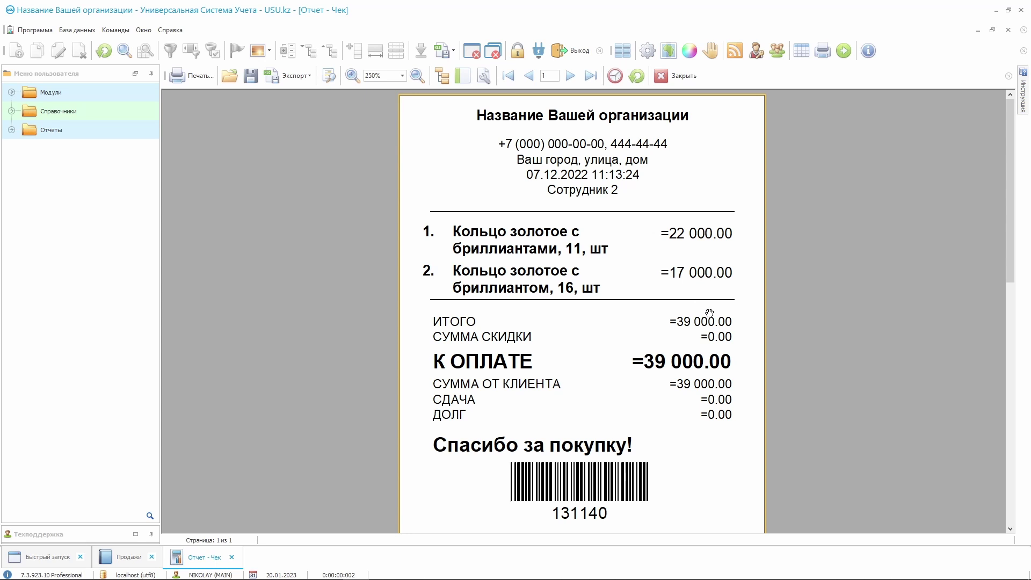
click(677, 79)
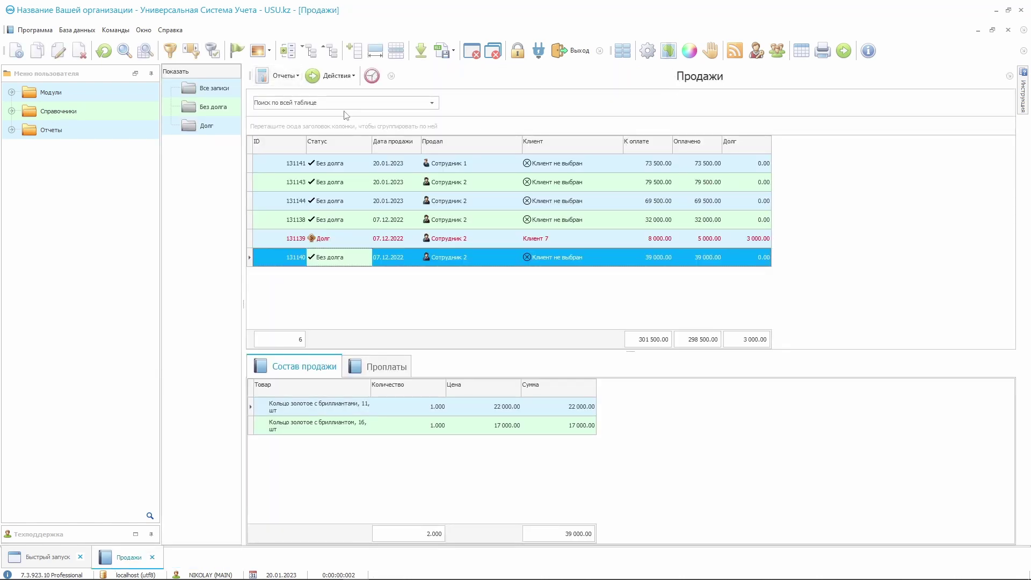
click(295, 84)
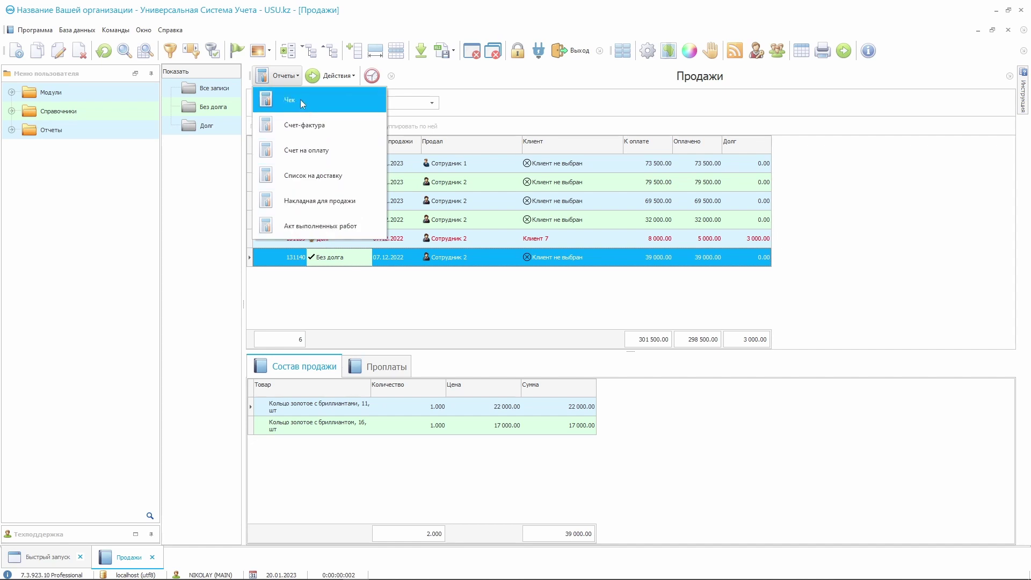
click(289, 82)
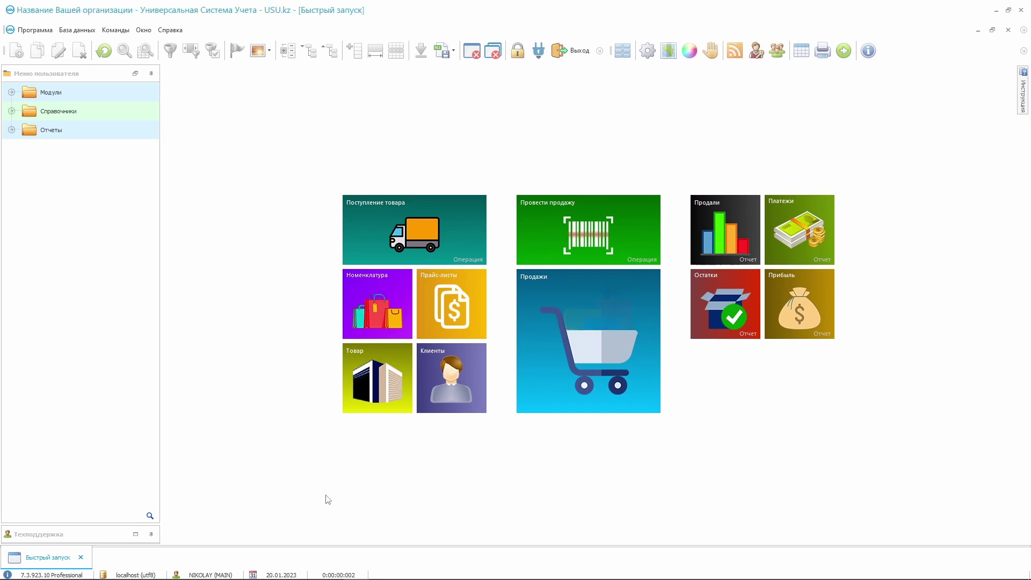
- Expand Модули with its Склад and Организация folders, and examine the answered calls in Телефон before closing it
double_click(52, 92)
double_click(69, 130)
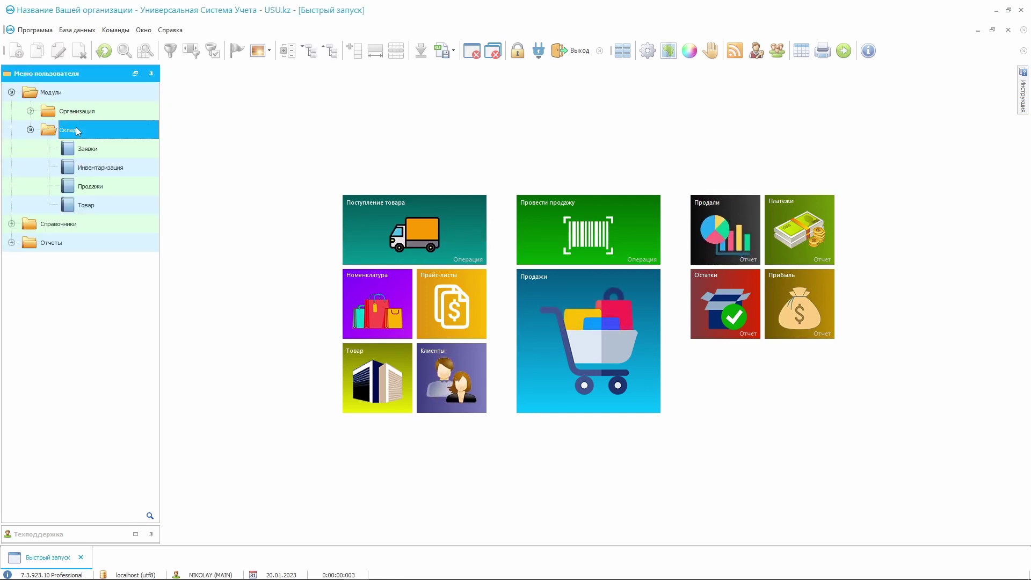
double_click(85, 113)
double_click(104, 204)
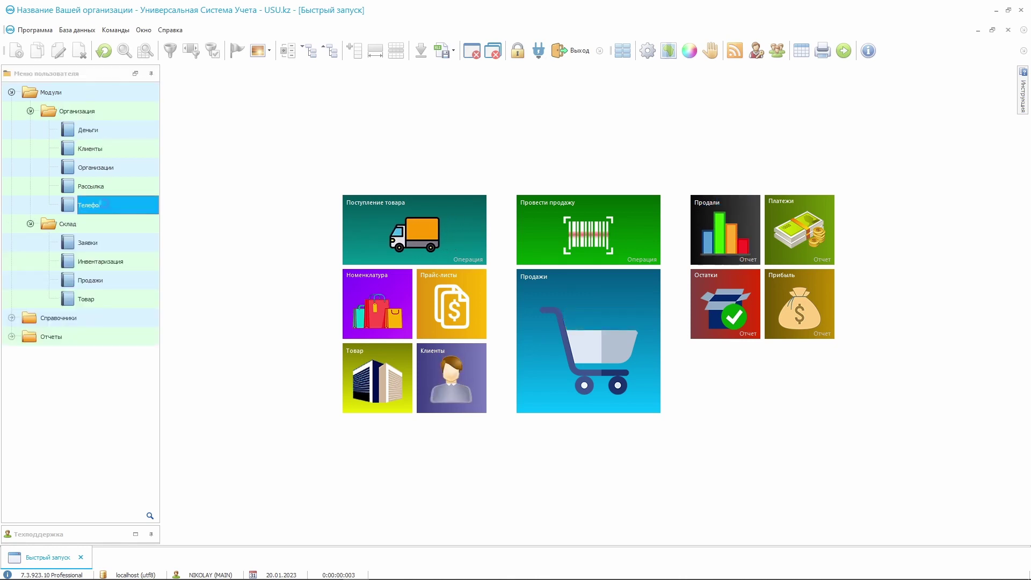
drag(330, 140, 348, 140)
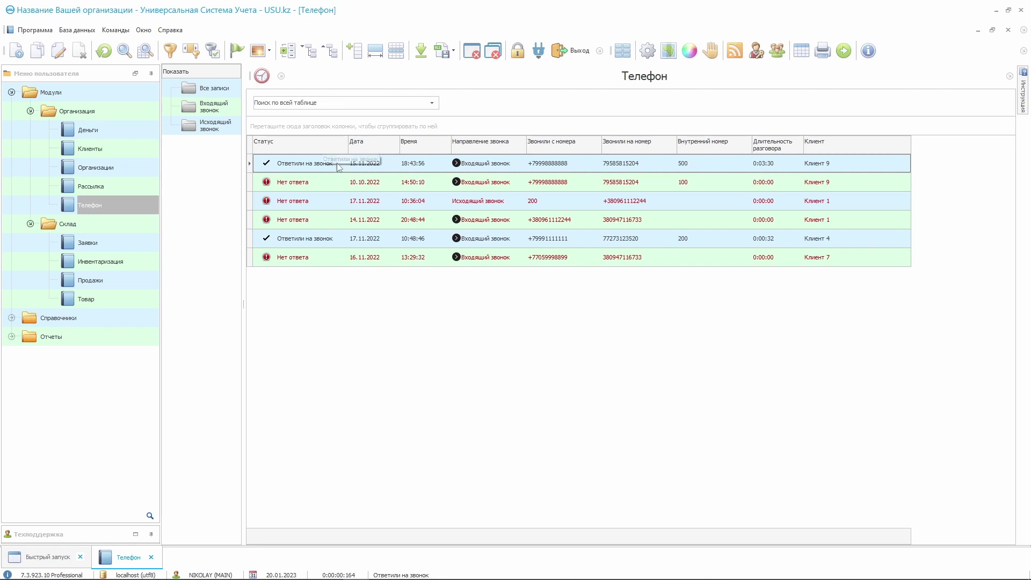
click(299, 244)
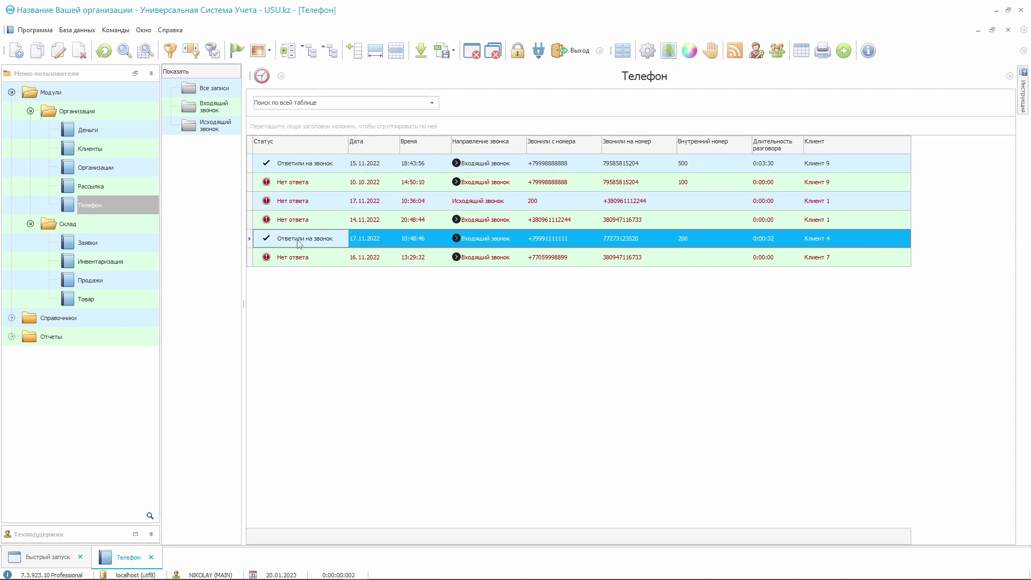
click(151, 557)
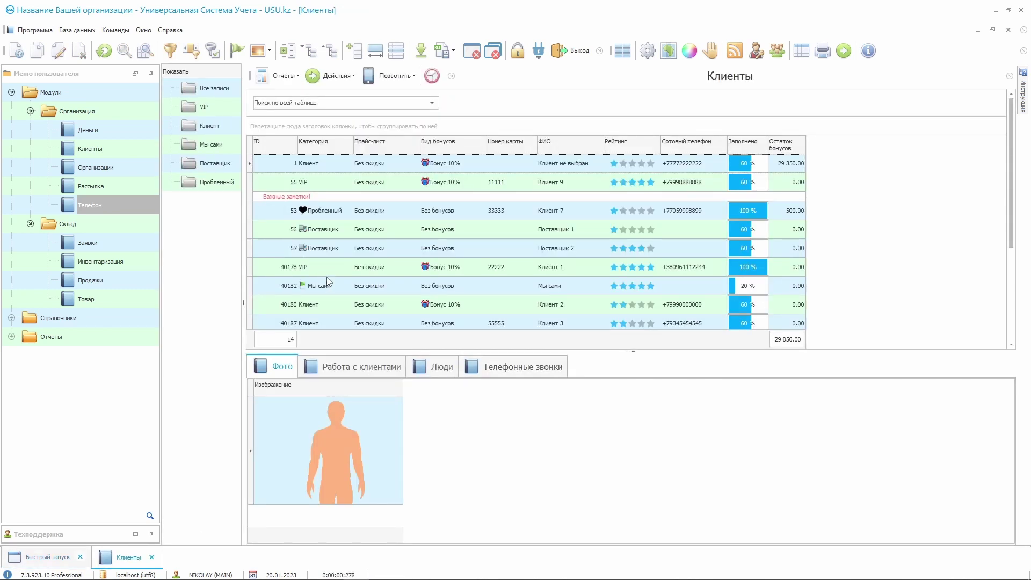
- Examine the phone calls recorded for Клиент 1 in Клиенты
click(327, 269)
click(504, 368)
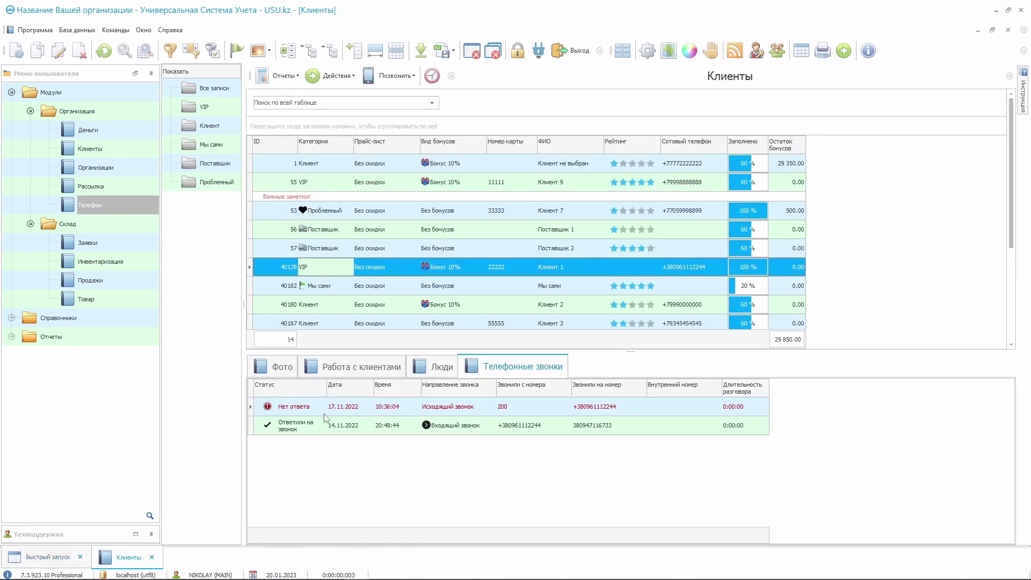
click(475, 430)
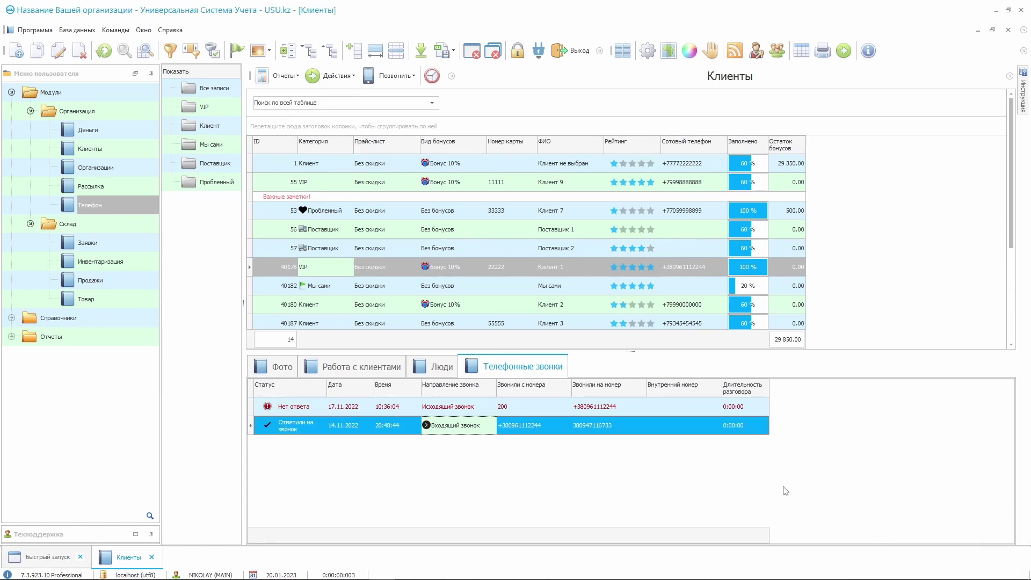
- Reopen Телефон and filter the call list to the date 17.11.2022
click(106, 210)
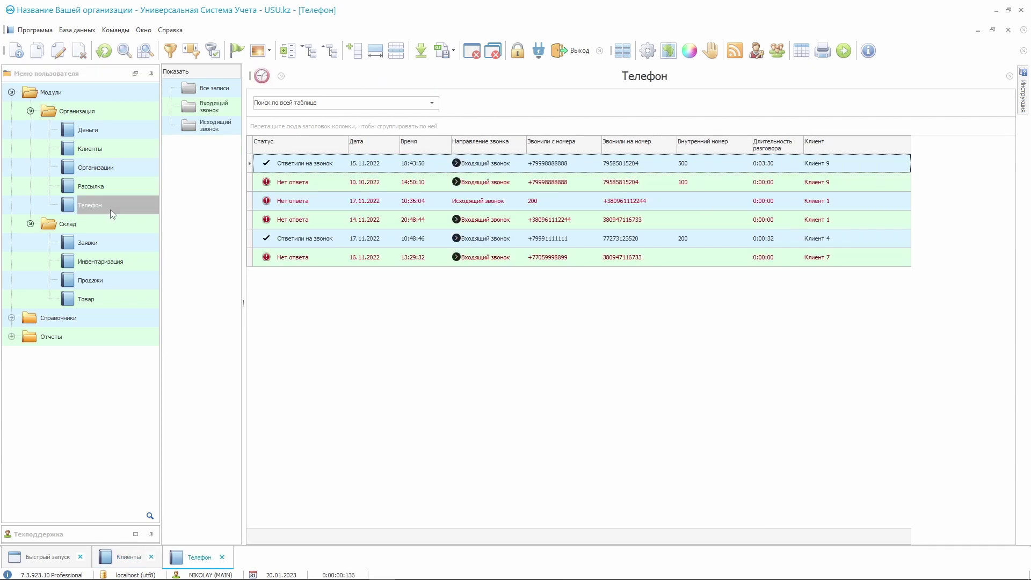
click(391, 145)
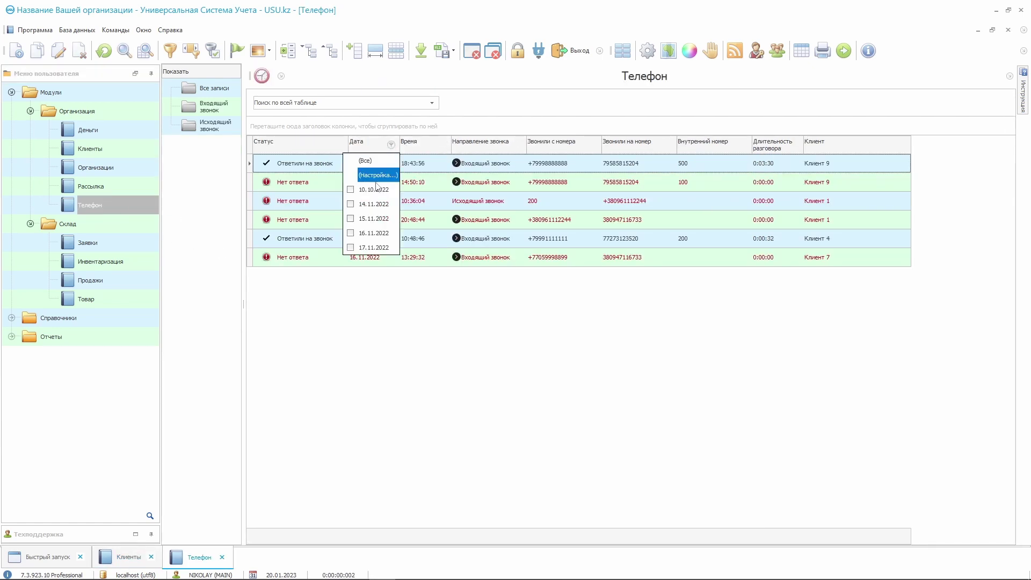
click(364, 250)
click(307, 203)
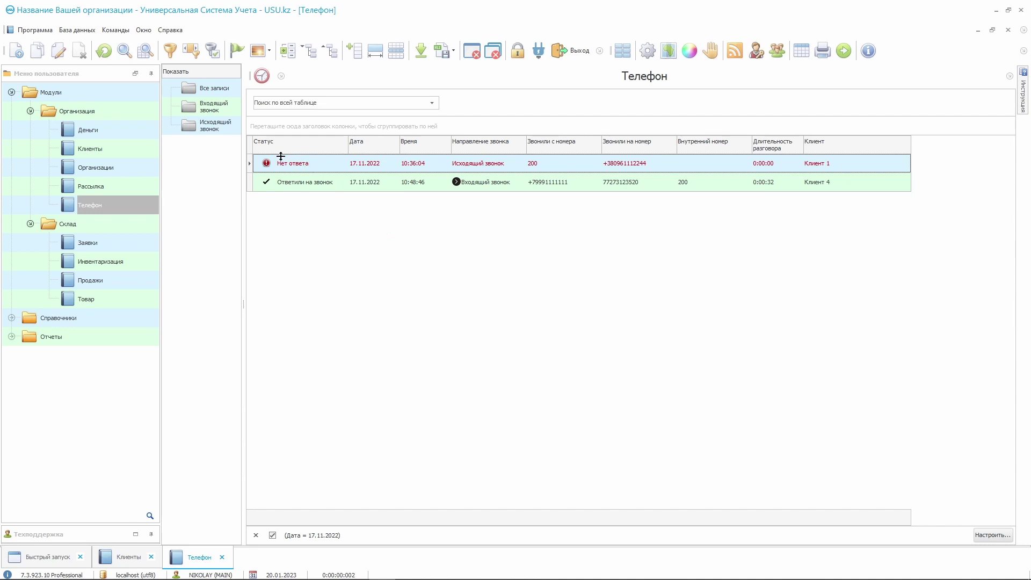
- Switch the call list's date filter to 16.11.2022, check that day's calls, and clear the filter
click(391, 145)
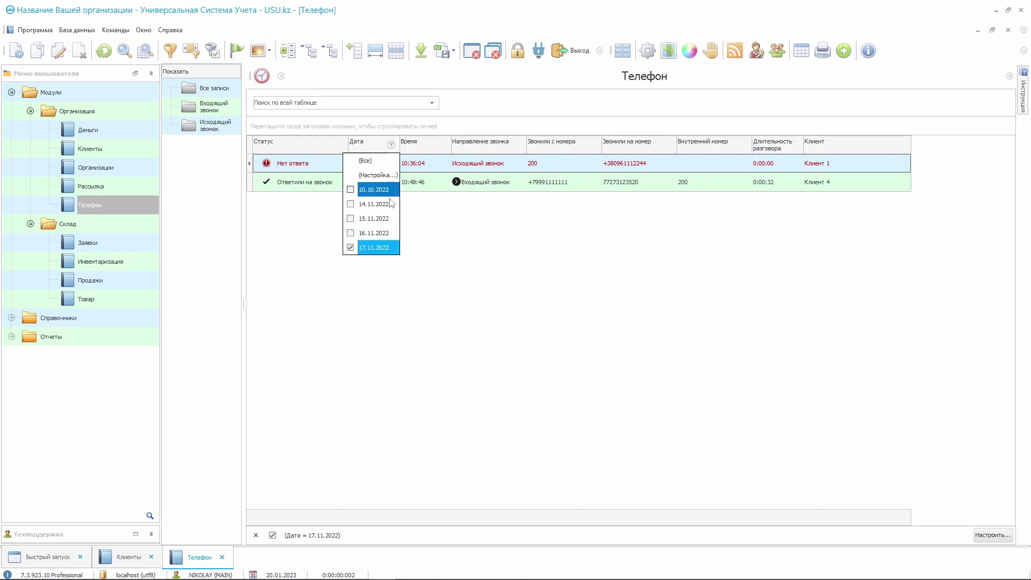
click(389, 248)
click(388, 233)
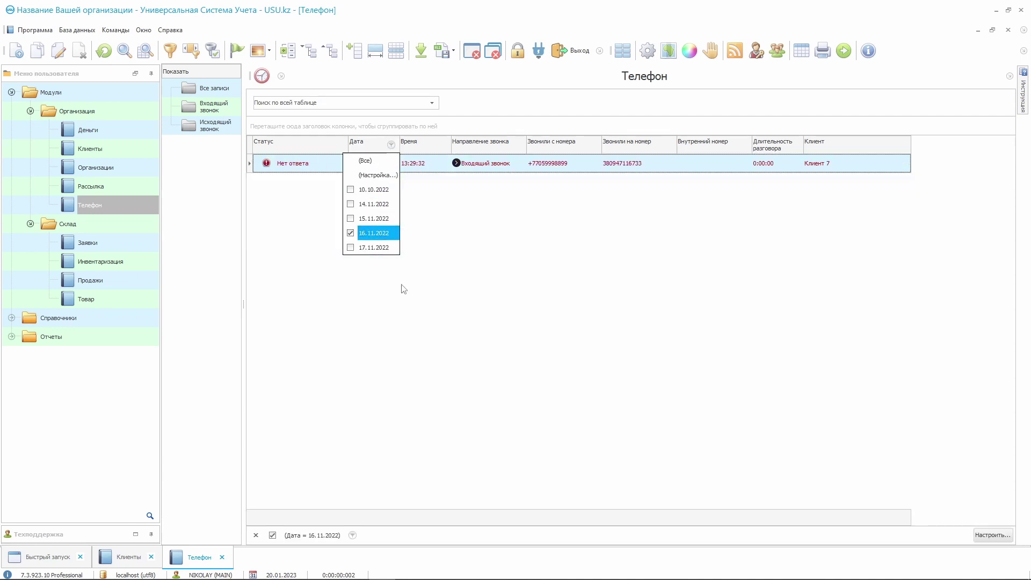
click(386, 236)
click(471, 297)
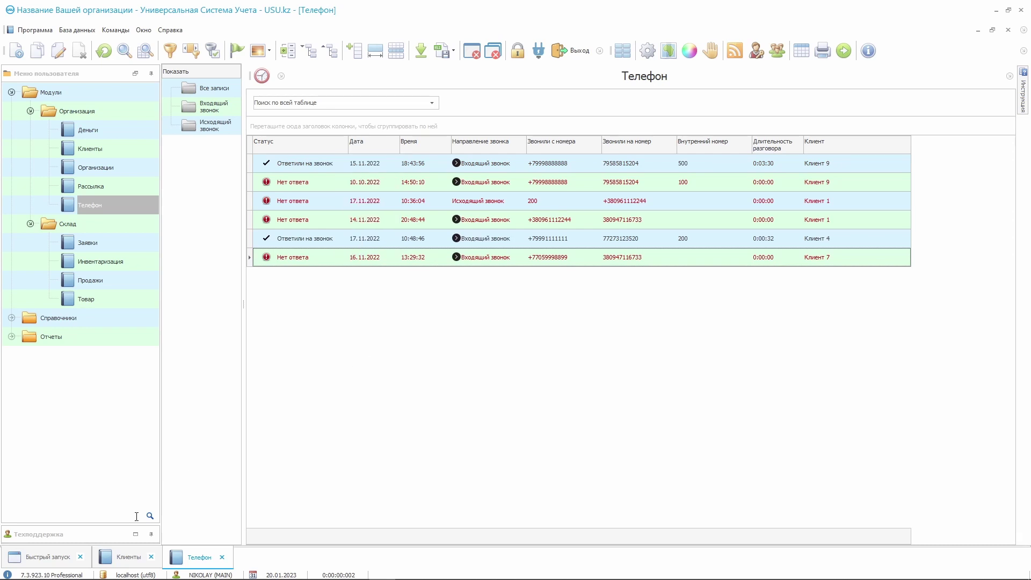
- Return to Клиенты and compare the phone calls of Клиент 7, Поставщик 1, Поставщик 2 and Клиент 1
click(128, 558)
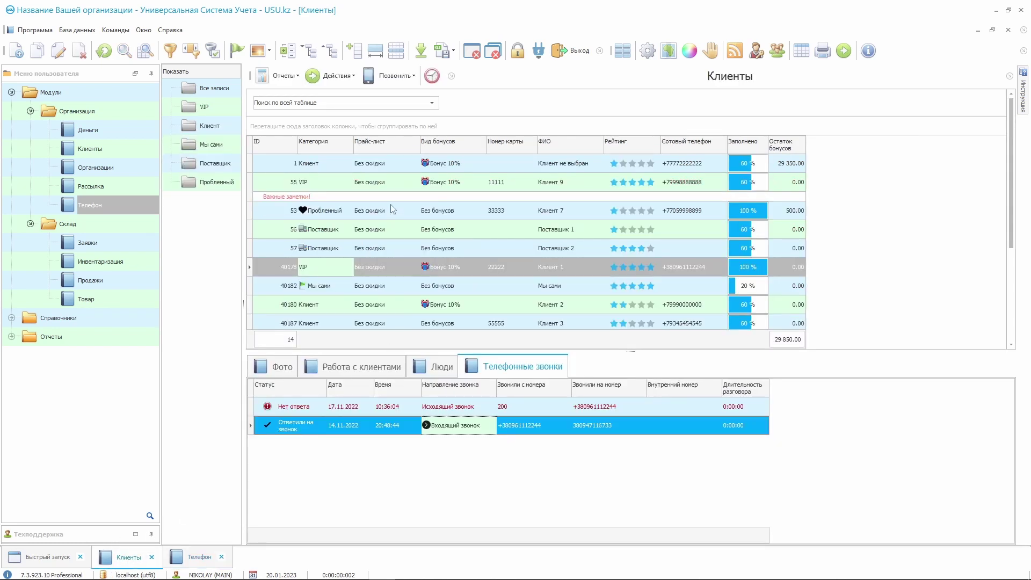
click(394, 209)
click(379, 236)
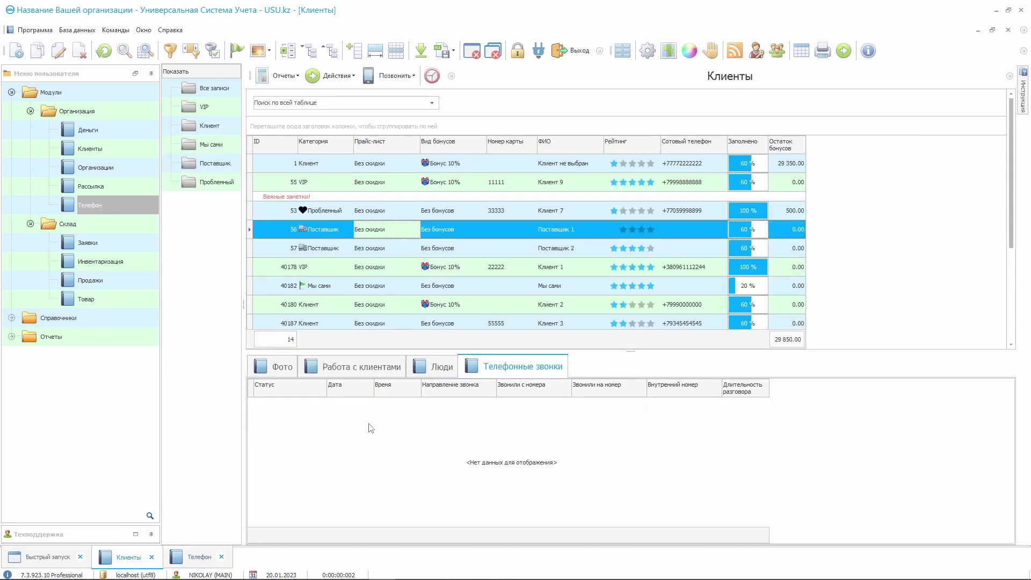
click(383, 247)
click(384, 268)
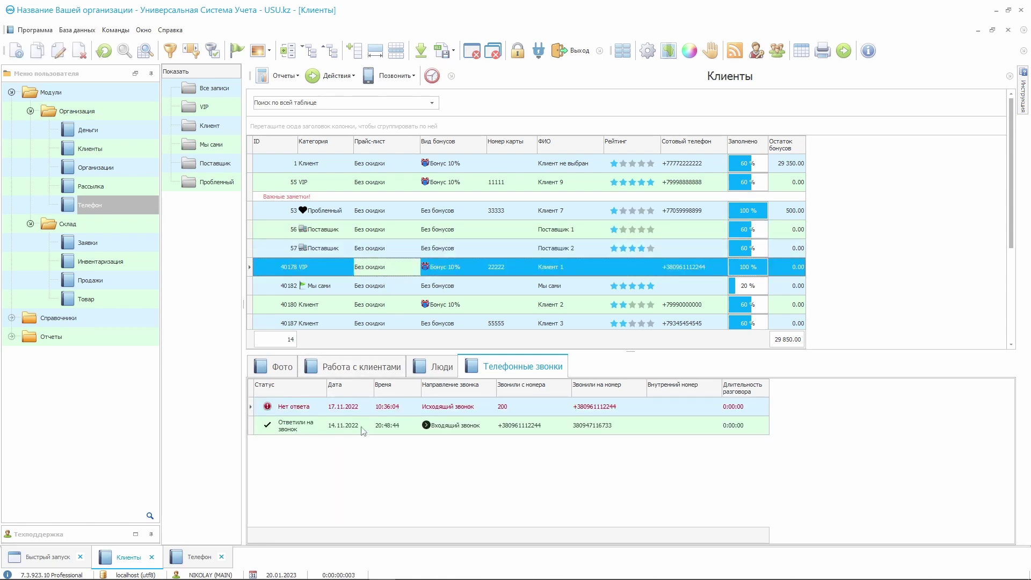
- Select the answered call of 14.11.2022 and view the Прослушать разговор action and the Позвонить options
click(380, 426)
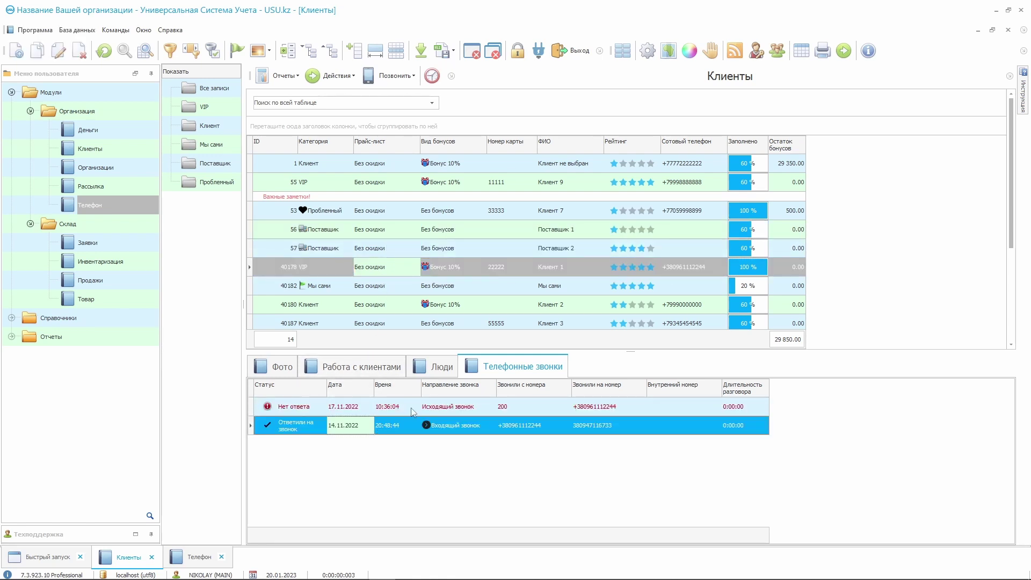
click(335, 76)
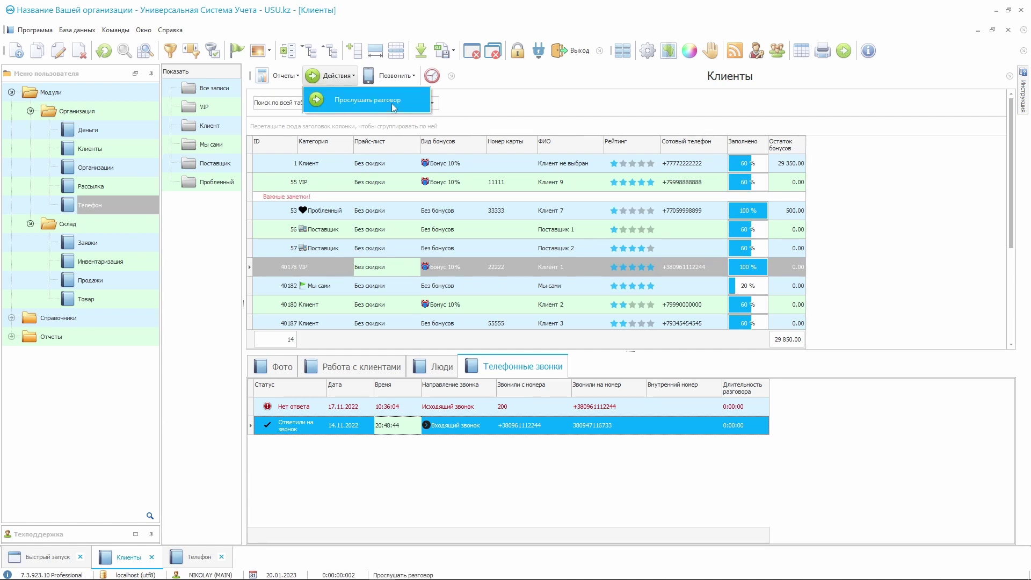
click(388, 76)
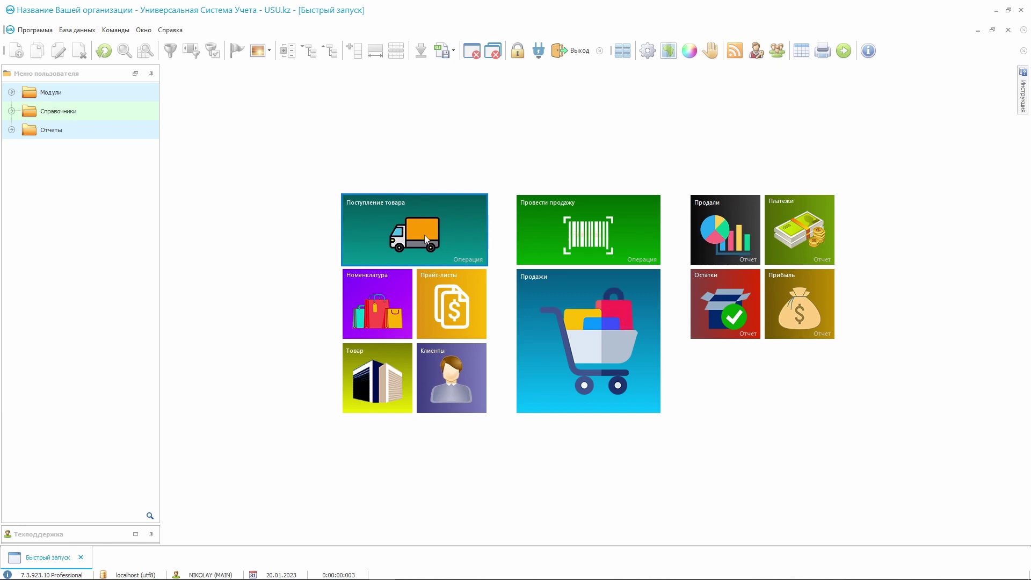
- Start a new Поступление товара invoice from the quick launch page and set the receiving warehouse to Филиал 2
click(455, 246)
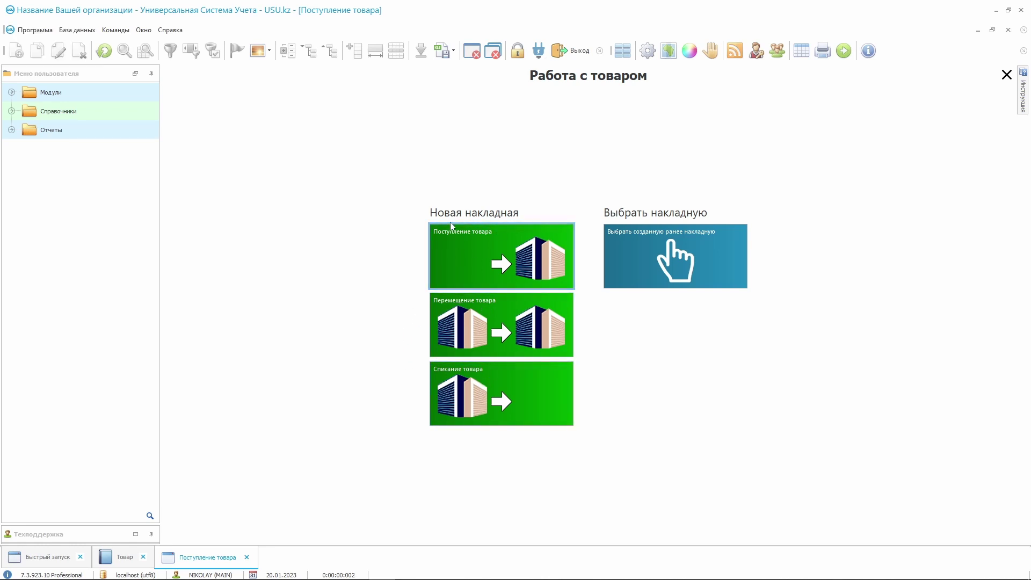
click(486, 251)
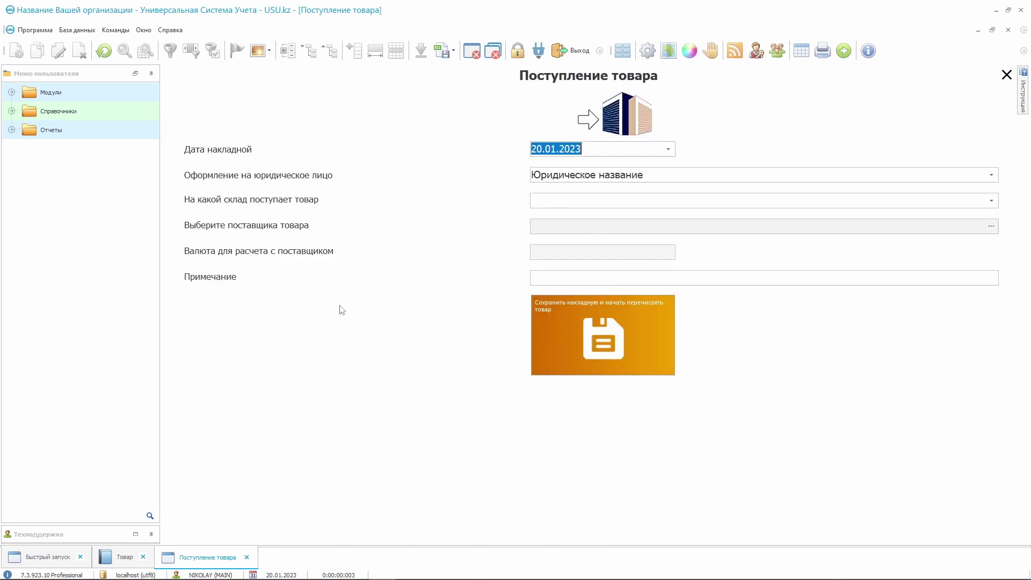
click(992, 200)
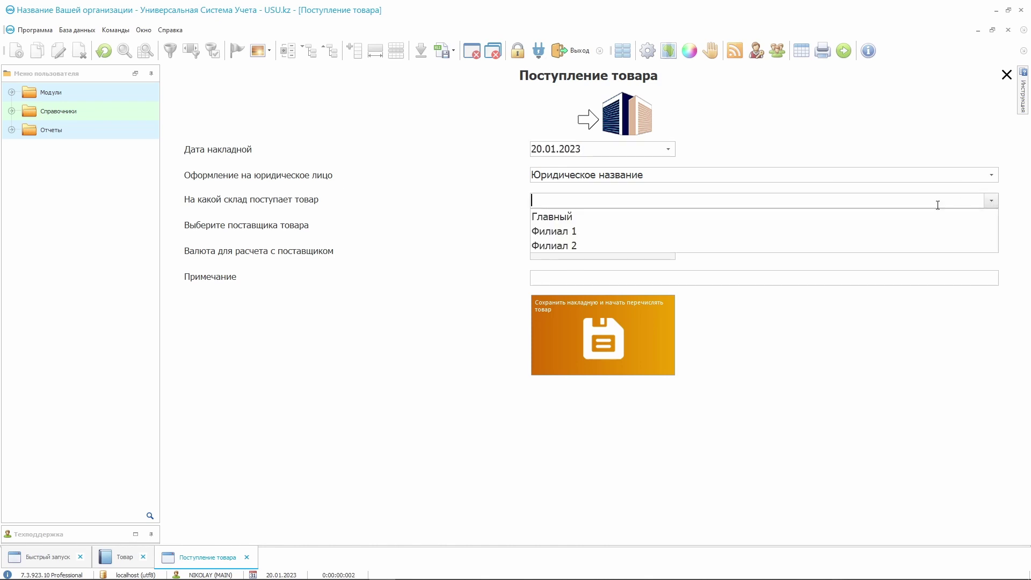
click(576, 245)
- Choose Поставщик 2 from the Поставщик category as the goods supplier and save the invoice to start listing goods
click(574, 228)
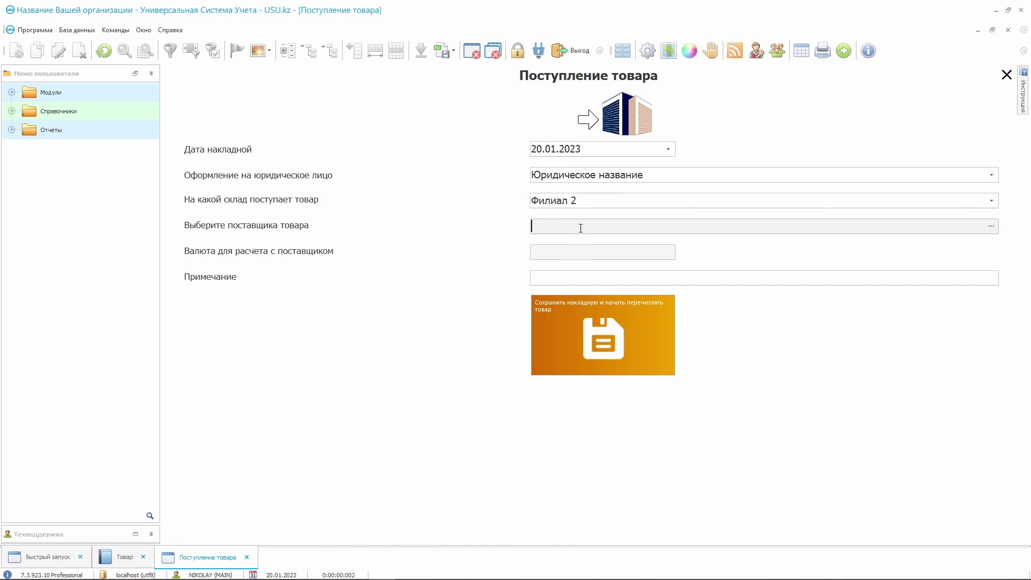
click(992, 226)
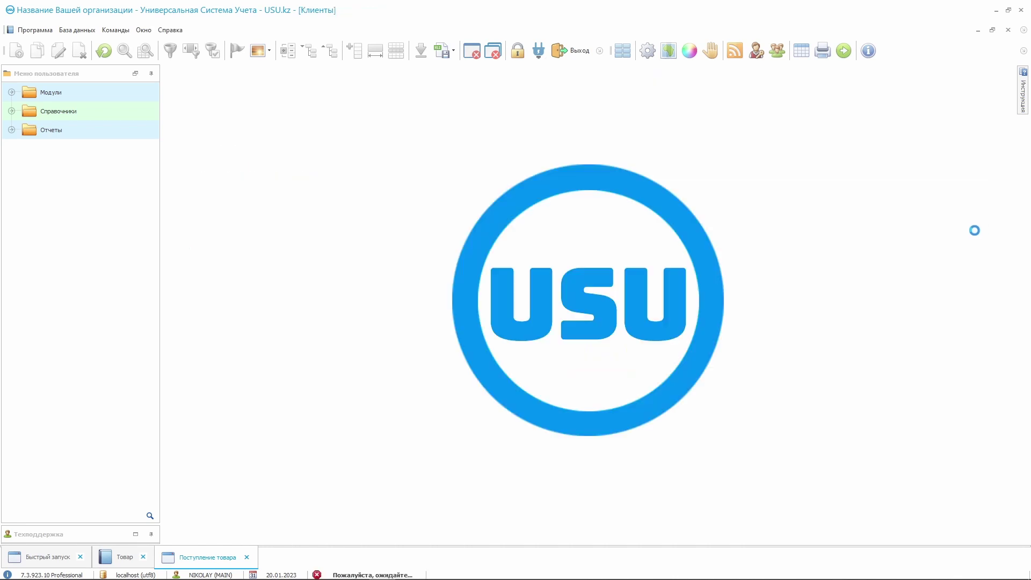
click(218, 164)
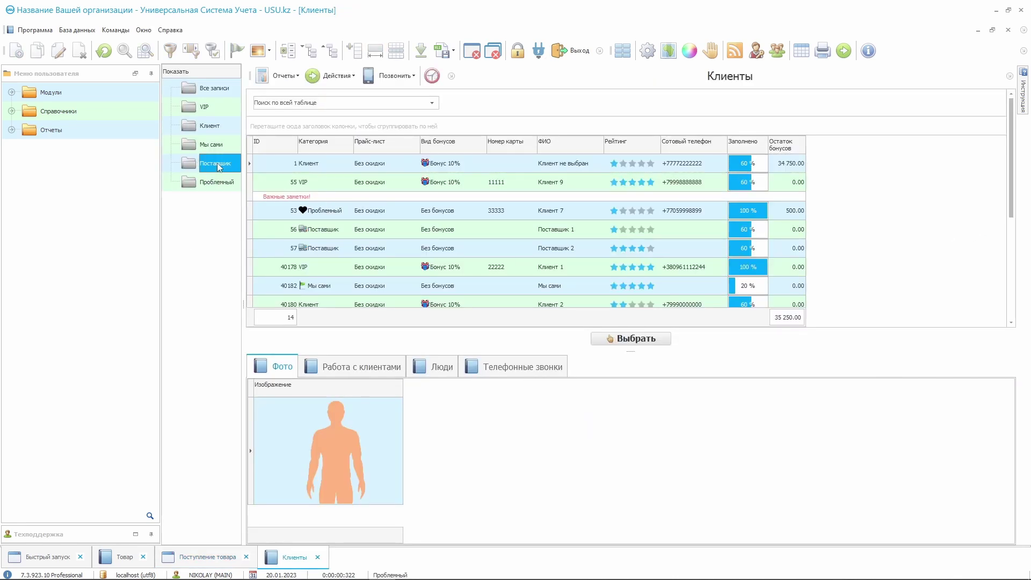
click(394, 169)
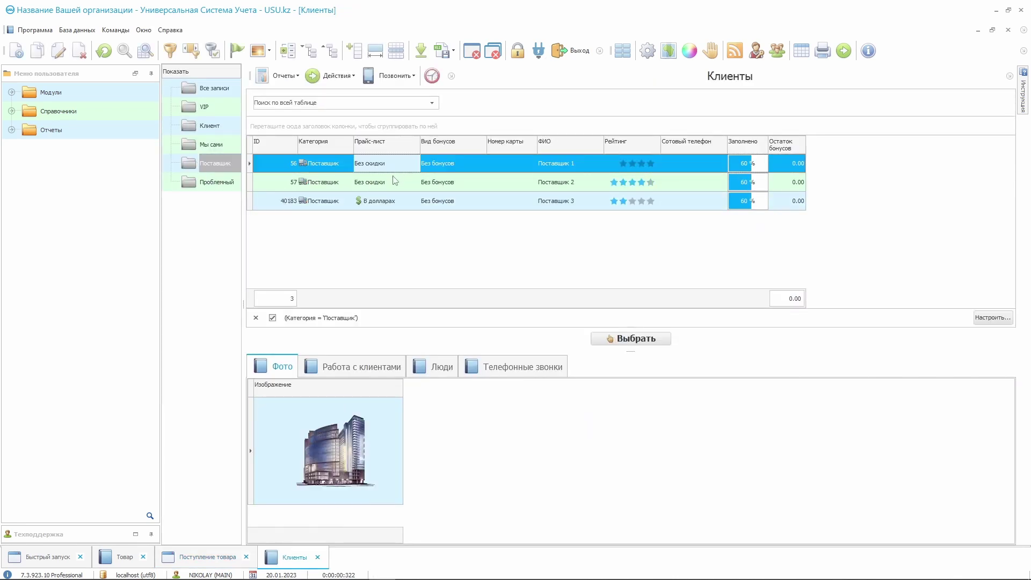
click(395, 183)
click(393, 200)
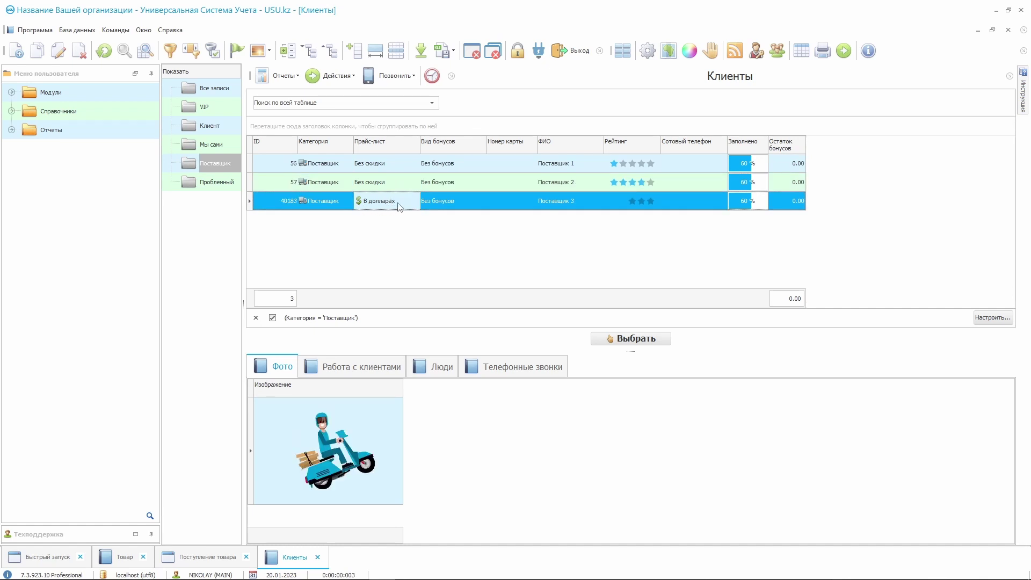
click(391, 188)
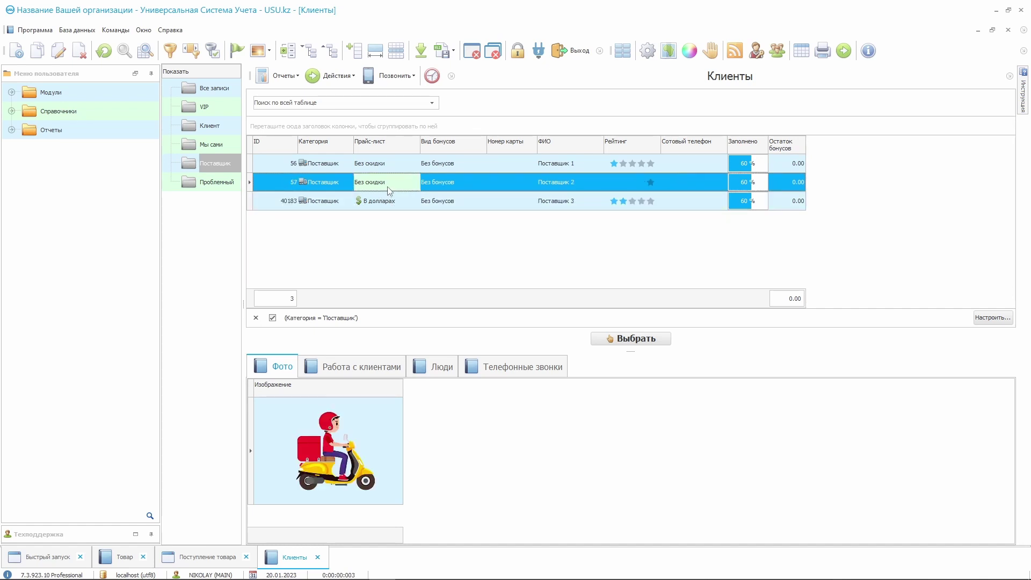
double_click(390, 188)
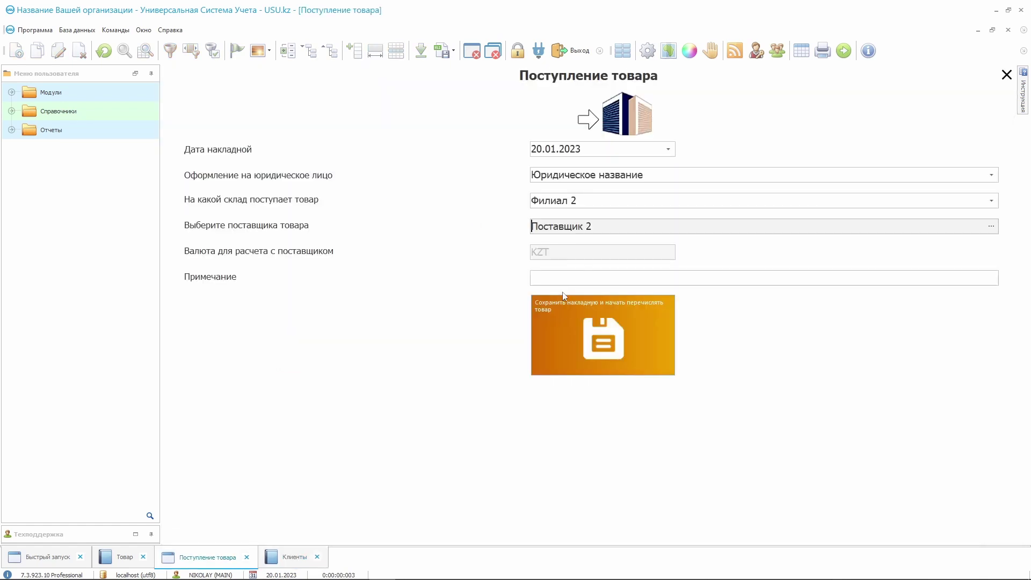
click(571, 315)
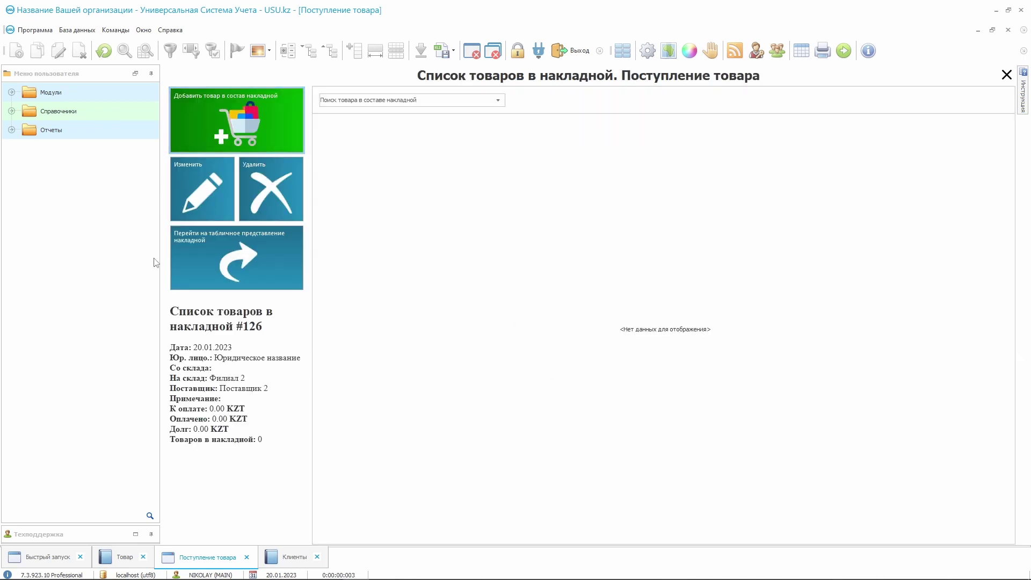
- Start adding goods to the invoice and look up products by barcodes 11, 12 and 13
click(234, 105)
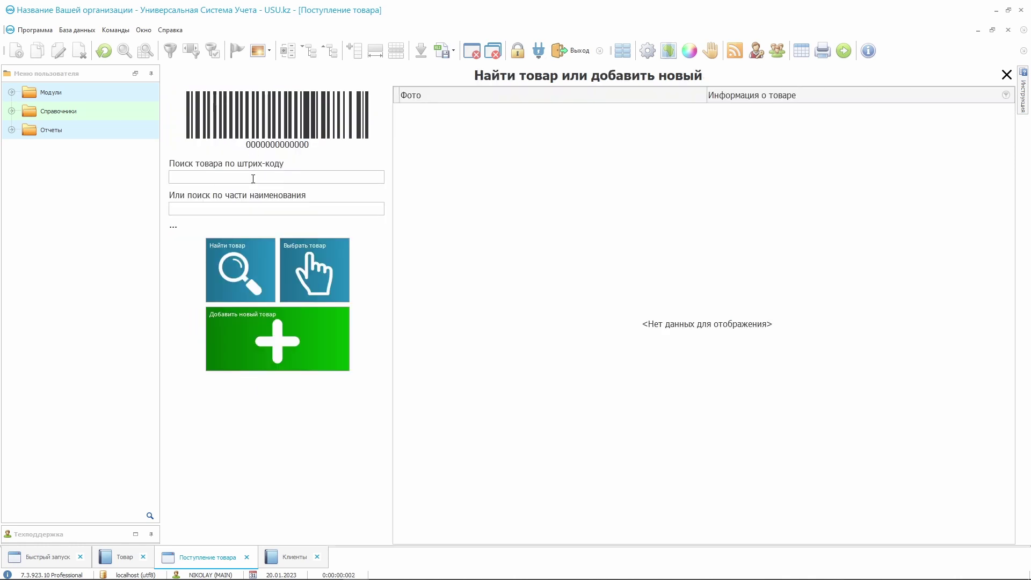
text(11)
key(Return)
text(12)
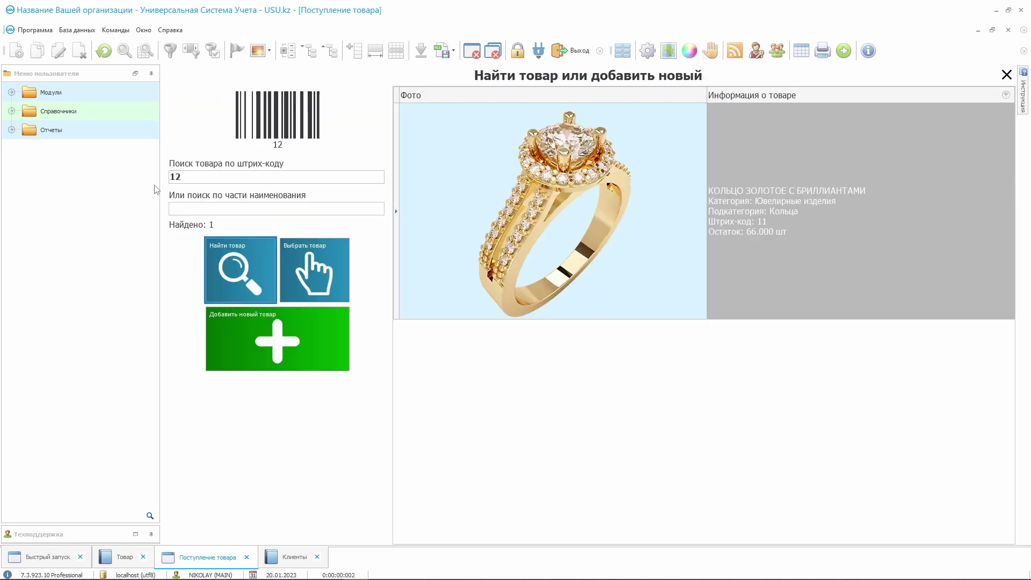
key(Return)
text(13)
key(Return)
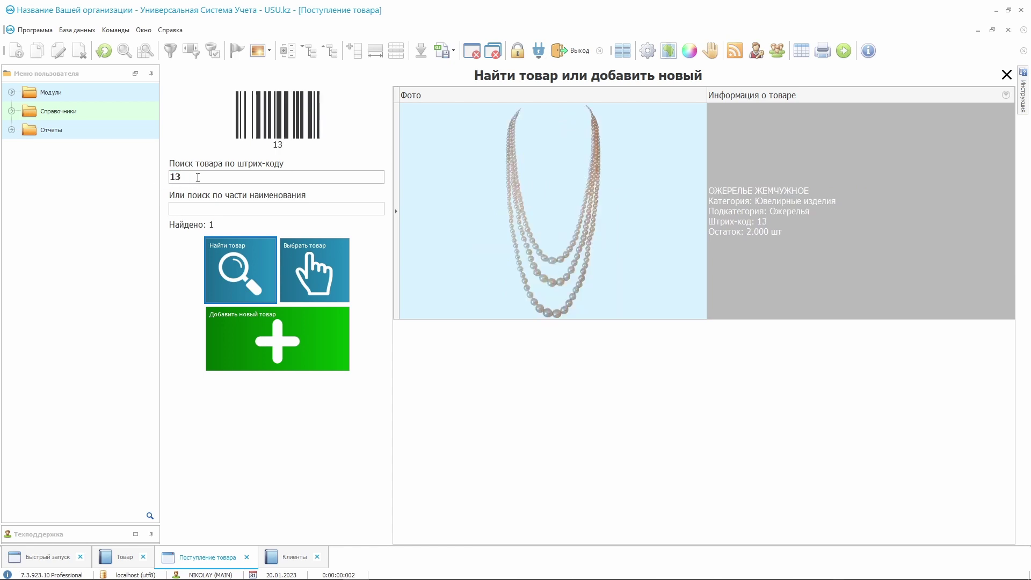
- Search the products by the partial names кольцо and колье, browsing all the matching rings
key(BackSpace)
text(кольцо)
key(Return)
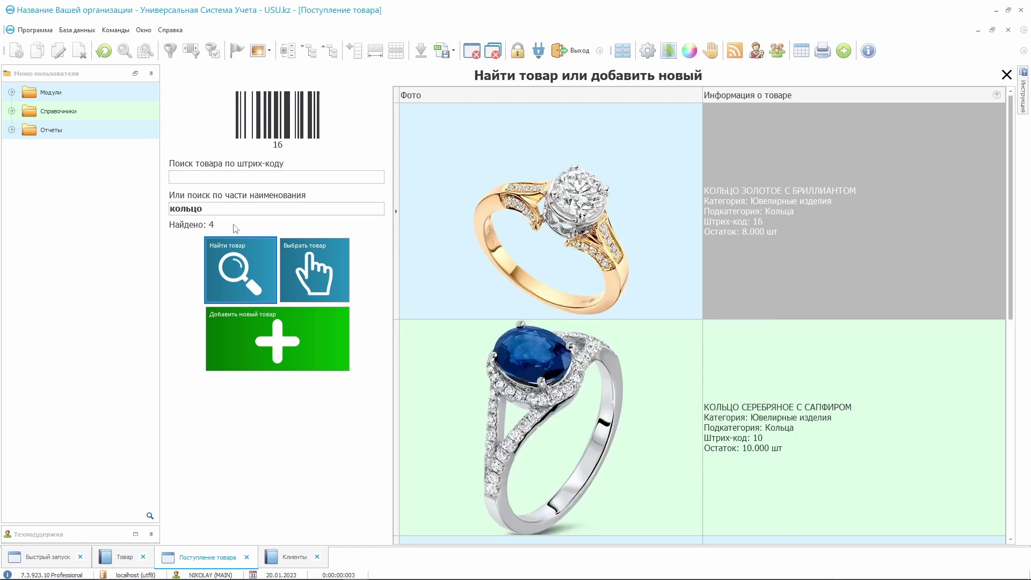
drag(1010, 202, 1023, 410)
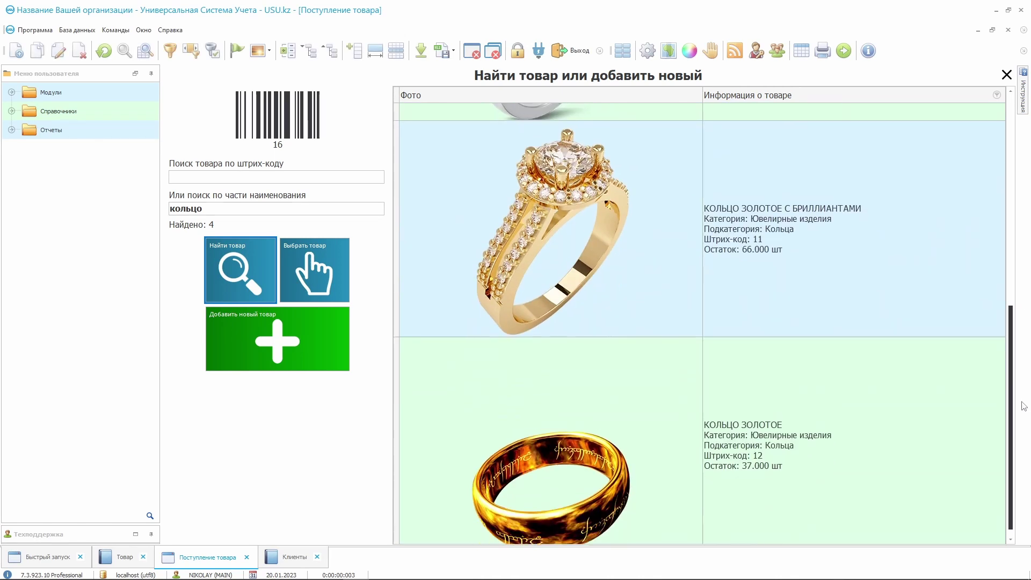
key(Return)
text(колье)
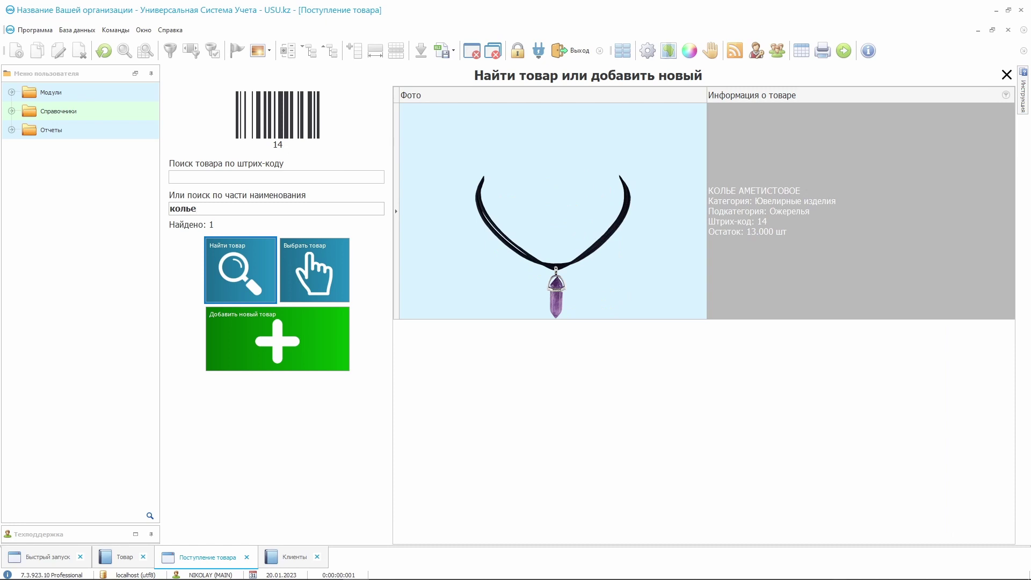
- Find the product with barcode 15, Цепочка из золота, and choose it for the invoice
key(ctrl+a)
key(BackSpace)
text(15)
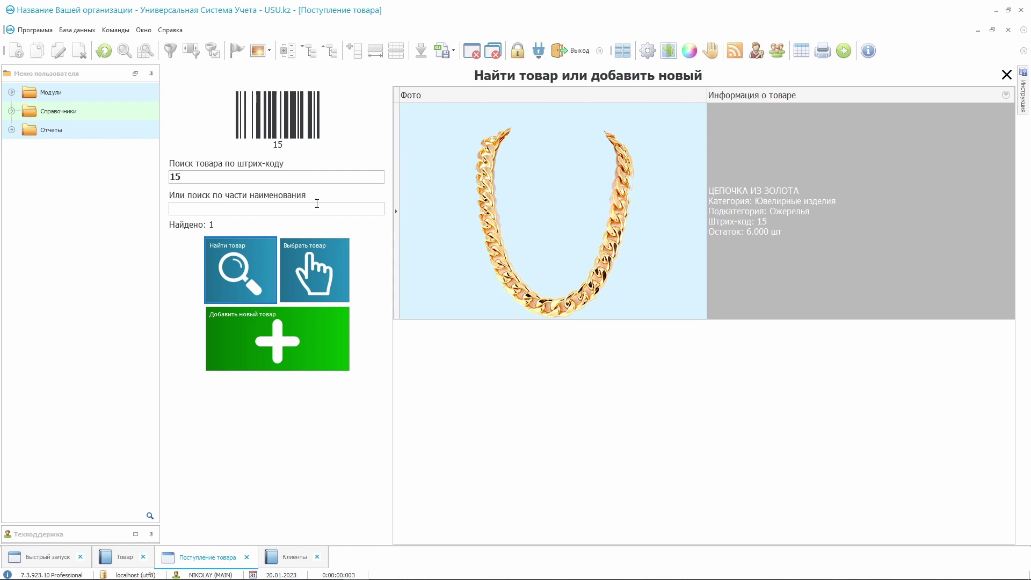
double_click(479, 219)
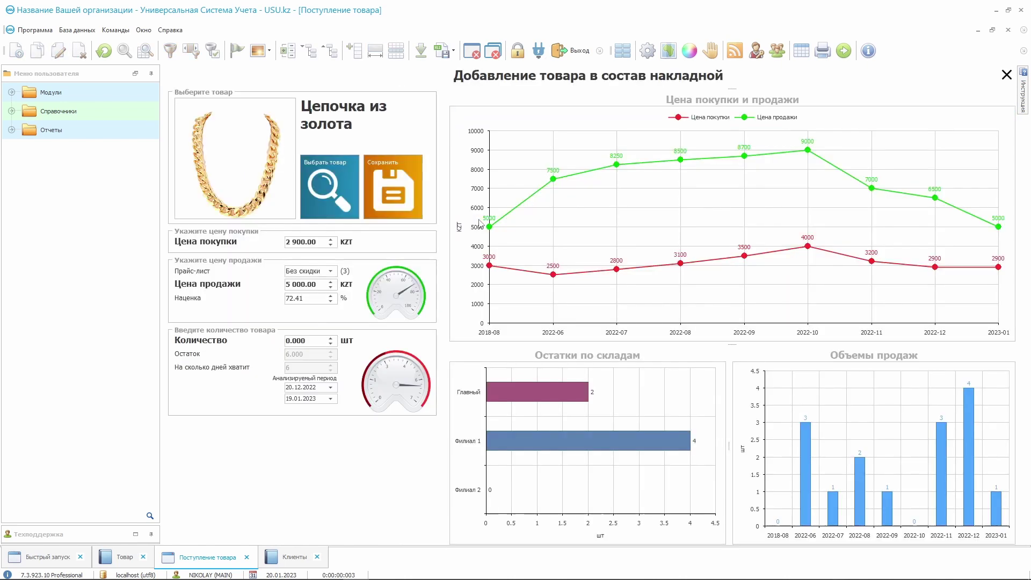
- Set the gold chain's Цена покупки to 2800 KZT and Цена продажи to 6000 KZT, saving the sale price
click(320, 242)
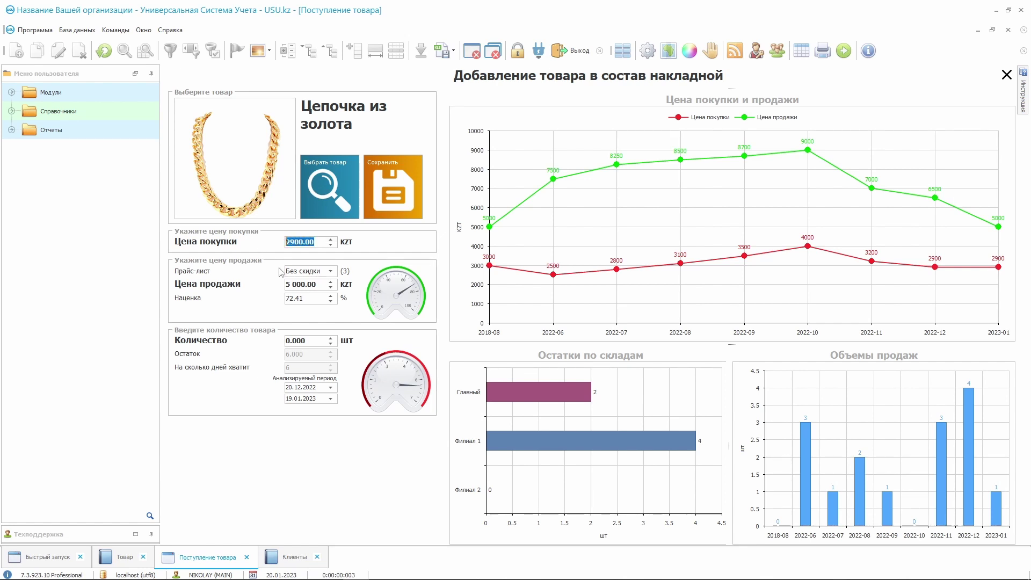
text(2800)
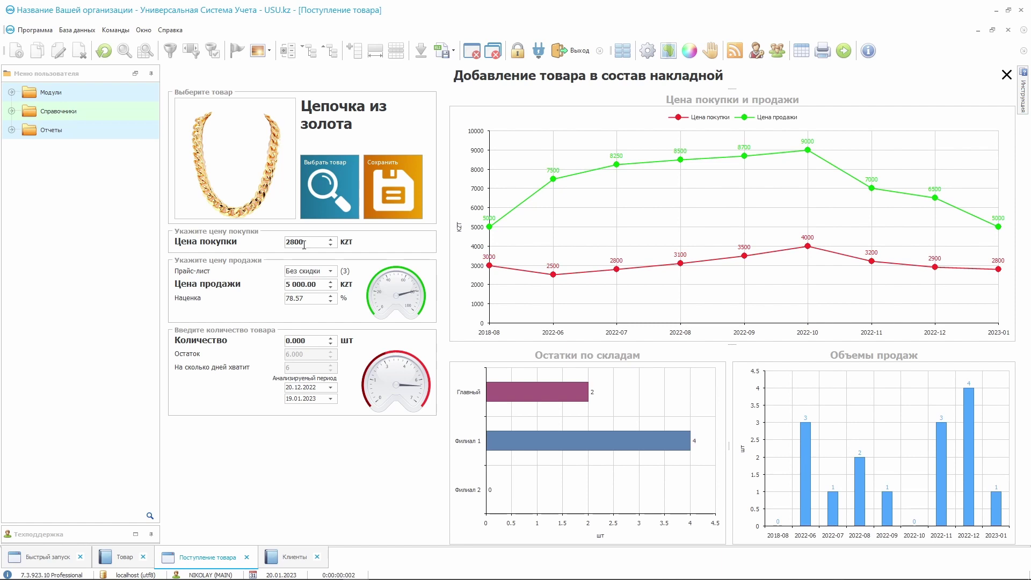
click(322, 285)
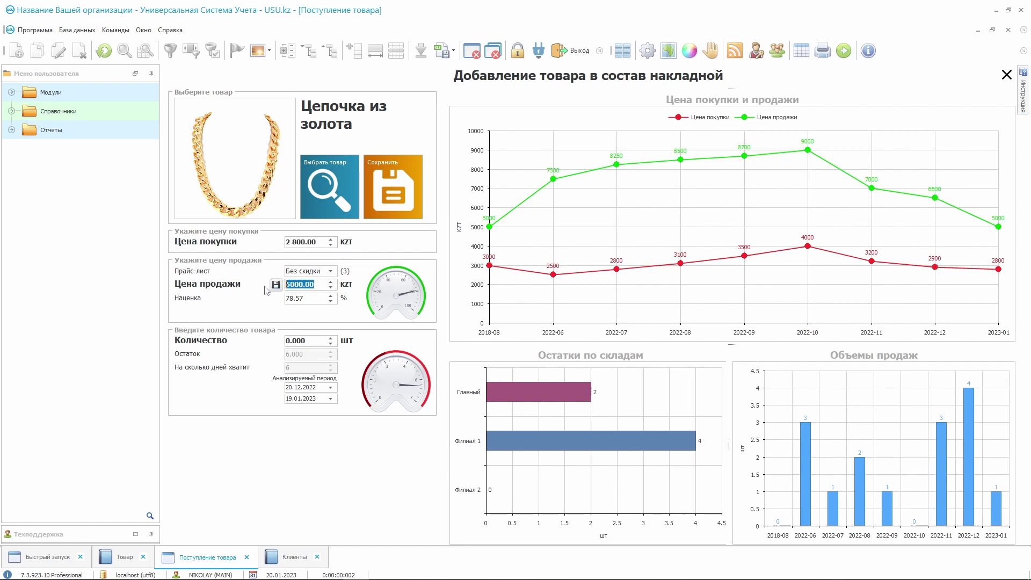
text(6000)
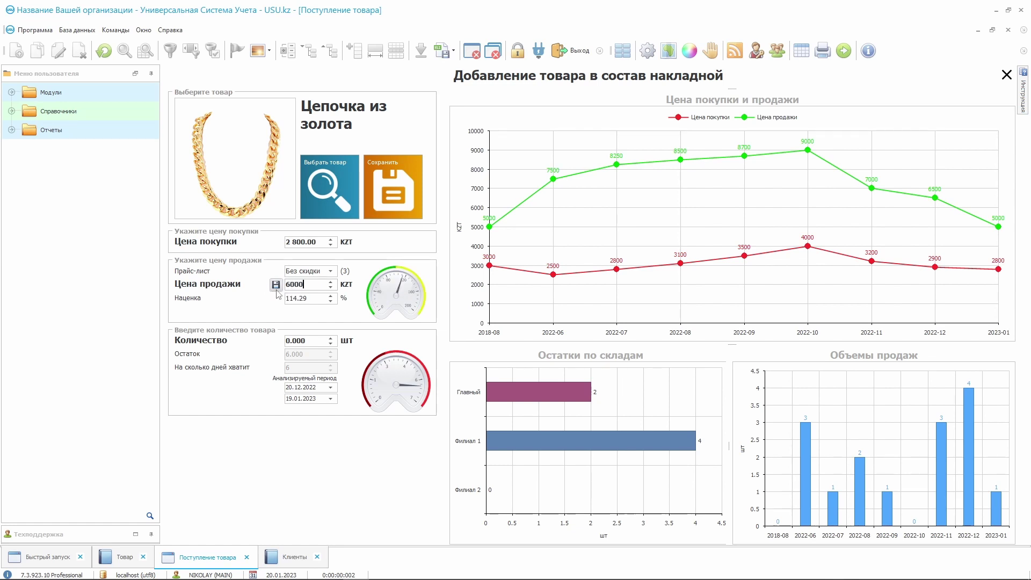
click(277, 286)
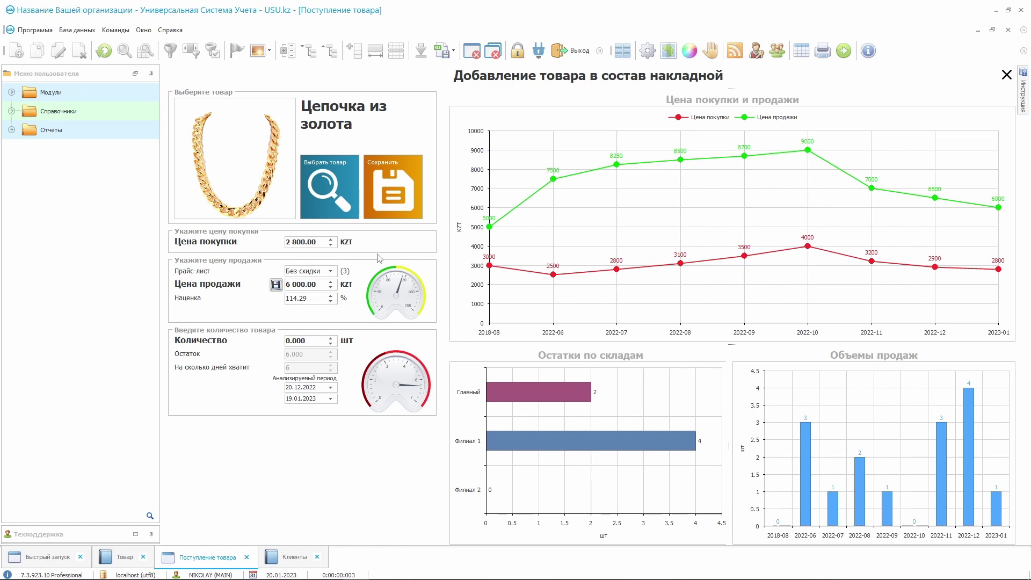
- Set the gold chain's Наценка to 150 %, save the resulting sale price and view the Объемы продаж chart
click(317, 298)
text(150)
click(276, 284)
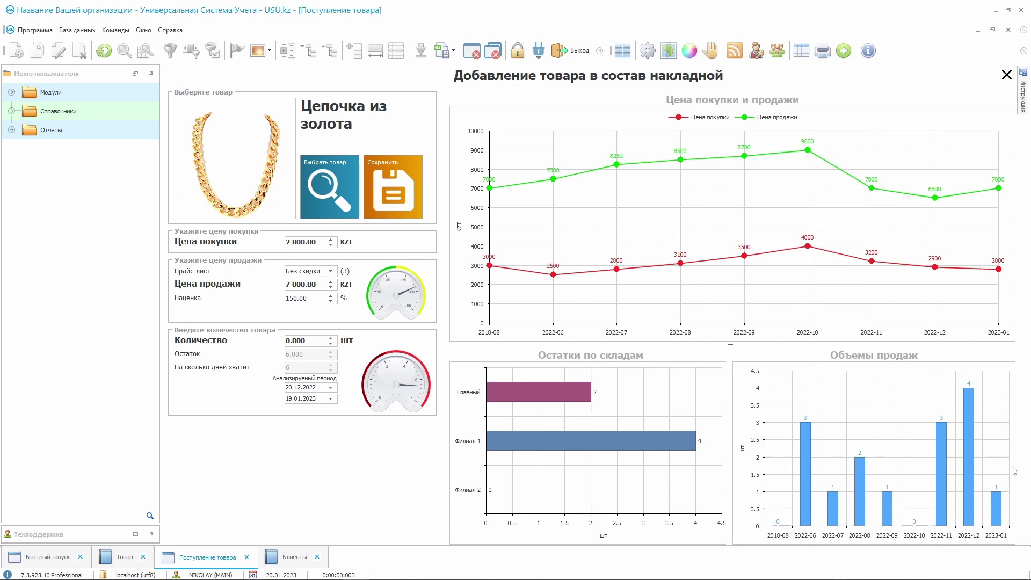
click(976, 394)
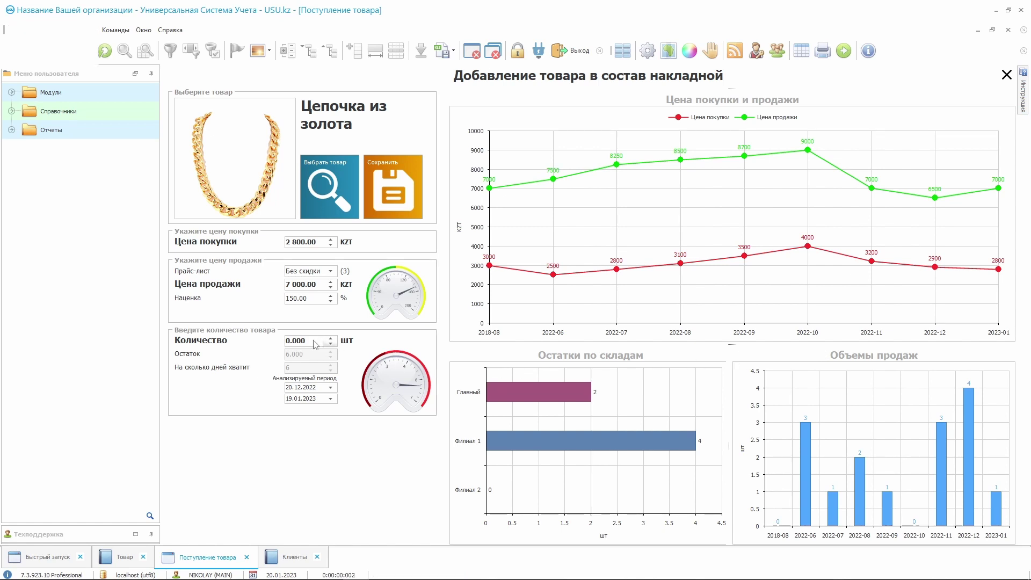
- Try smaller quantities for the gold chain, such as 5, and set Количество to 25 шт
drag(307, 339, 283, 339)
text(5)
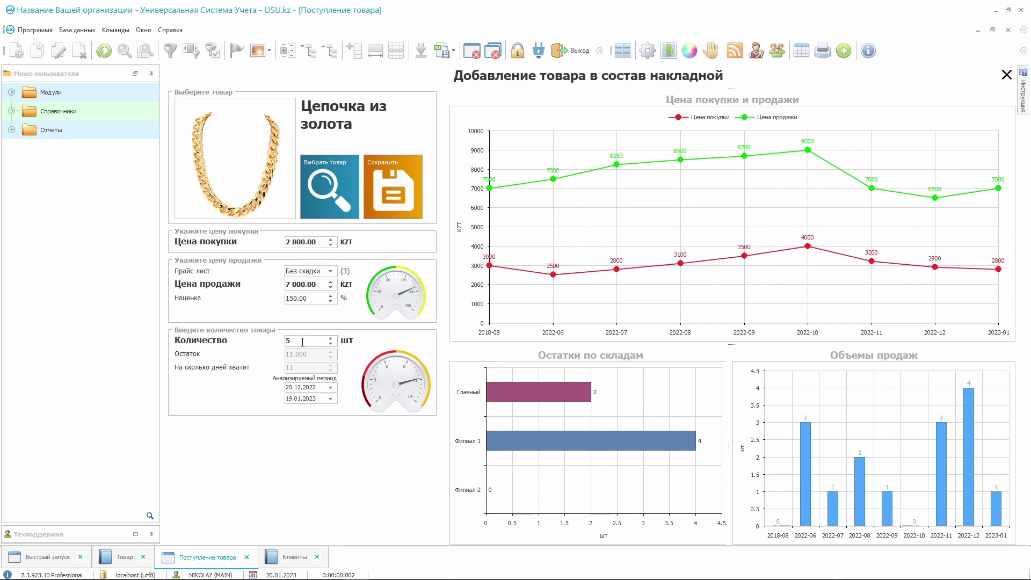
text(1)
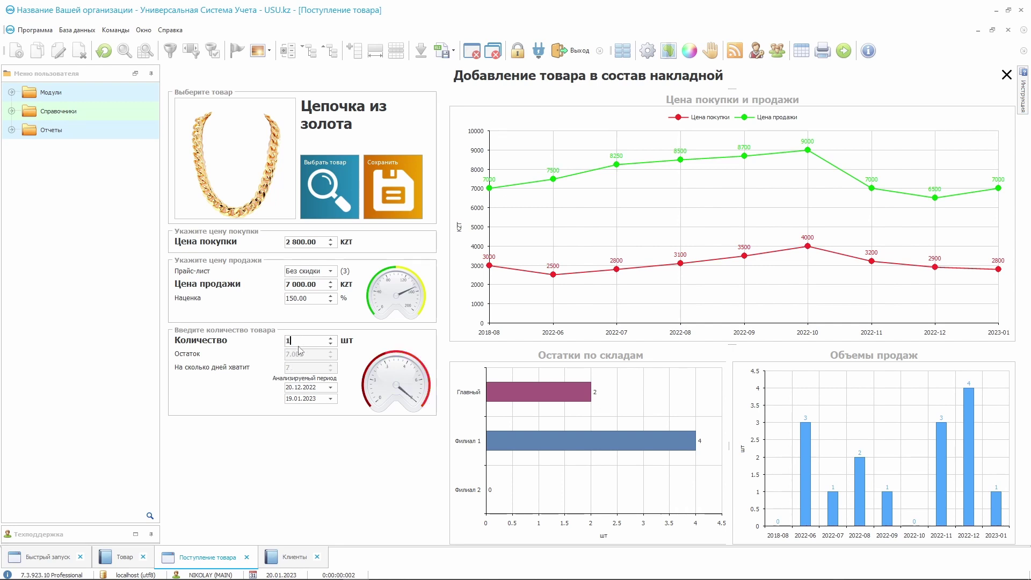
text(015)
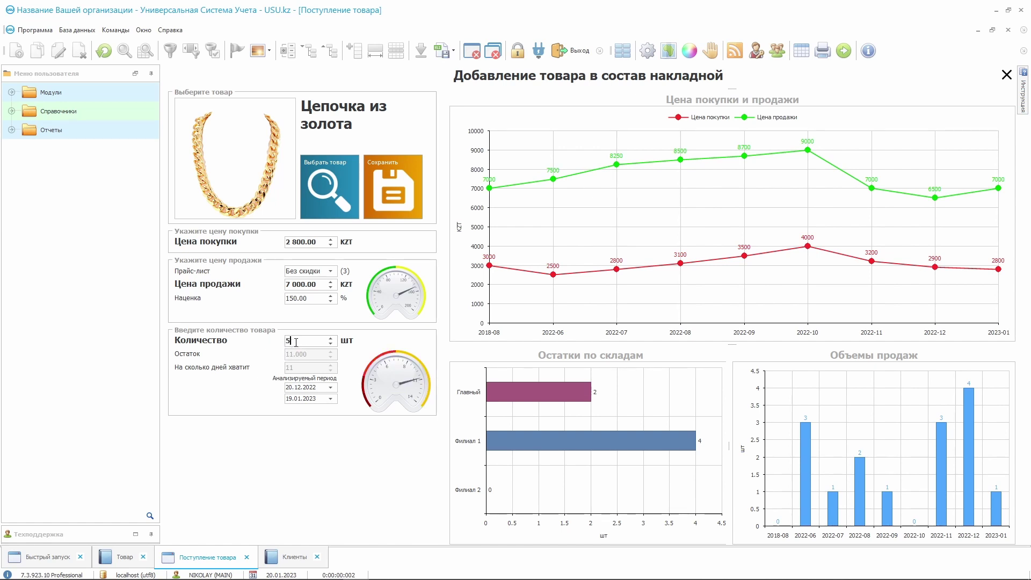
key(BackSpace)
text(25)
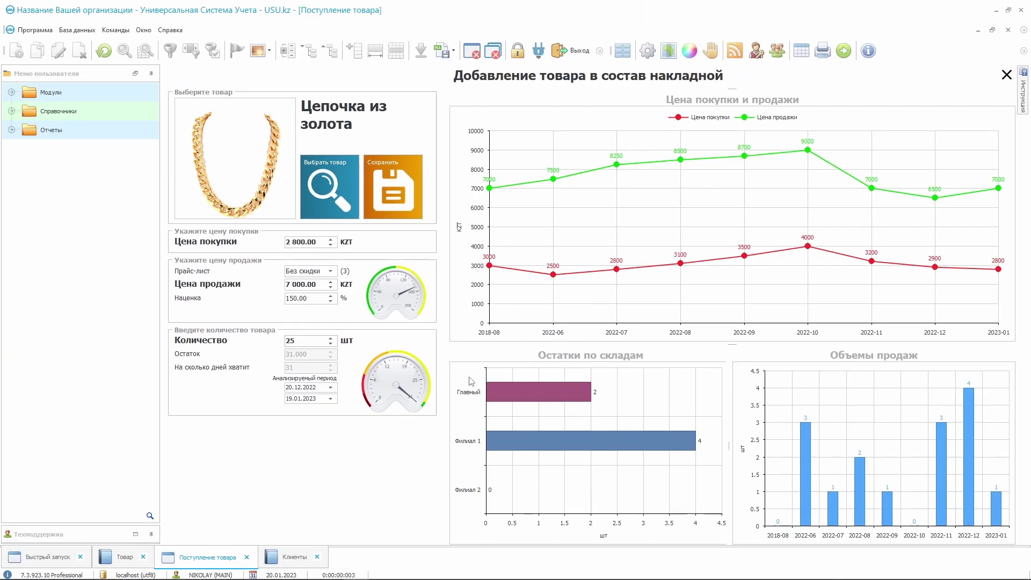
- Check the chain's stock in Филиал 1 and Главный, and save the item to the invoice
mouse_move(657, 447)
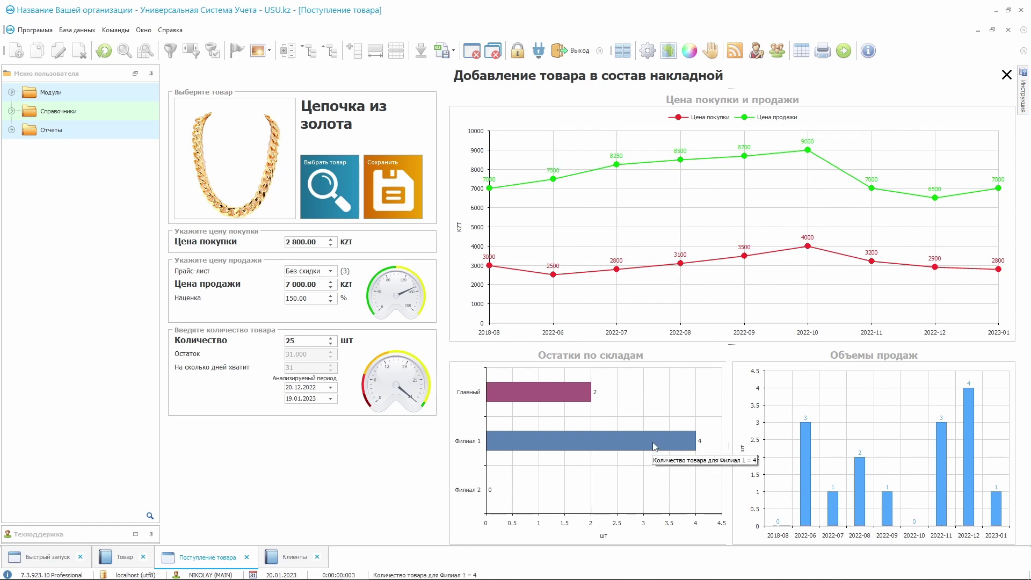
mouse_move(536, 394)
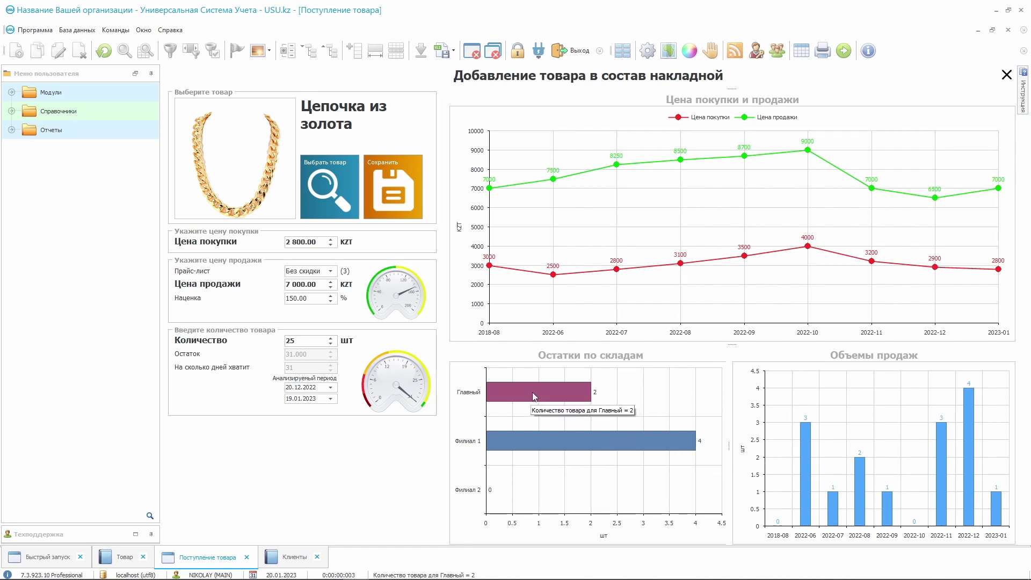
click(308, 338)
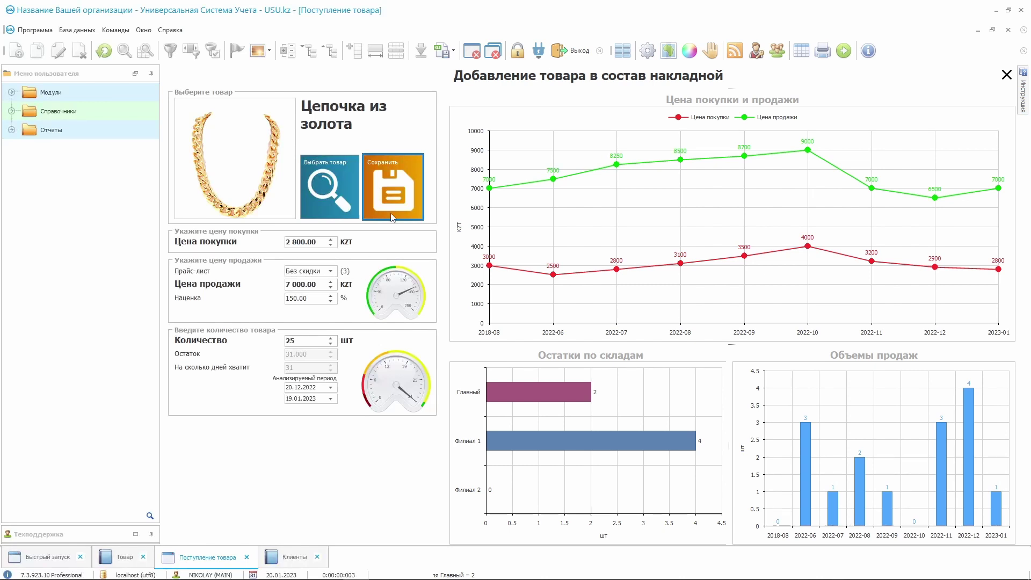
click(403, 173)
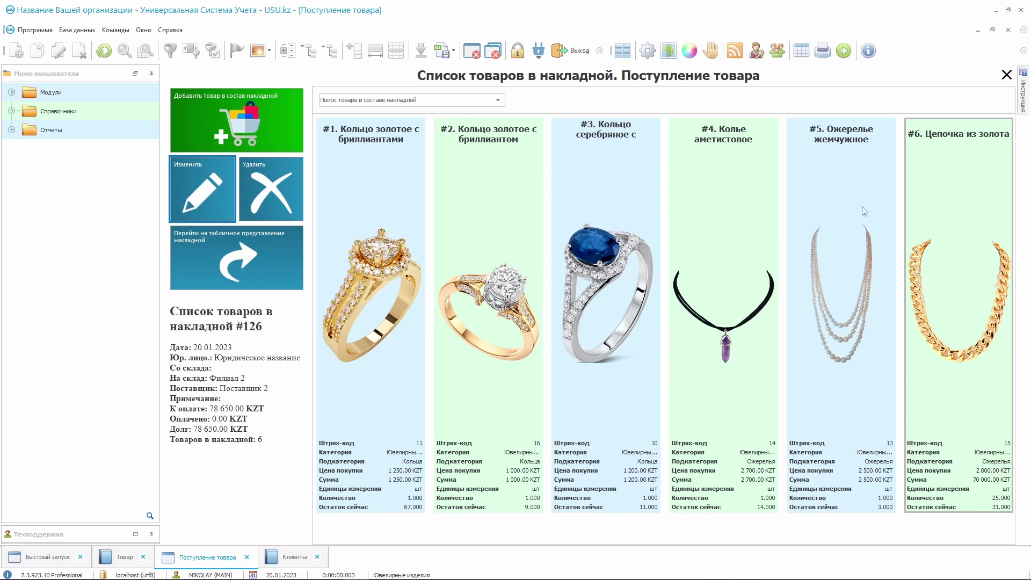
- Widen the product cards in the invoice, browse them and switch to the table view of the invoice
drag(431, 280, 488, 283)
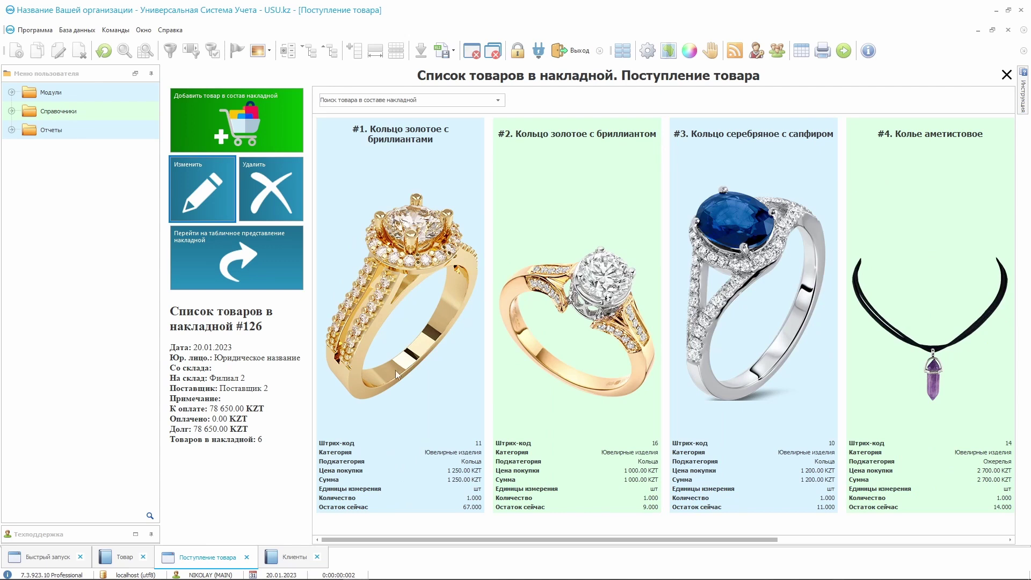
drag(484, 539, 438, 531)
click(240, 262)
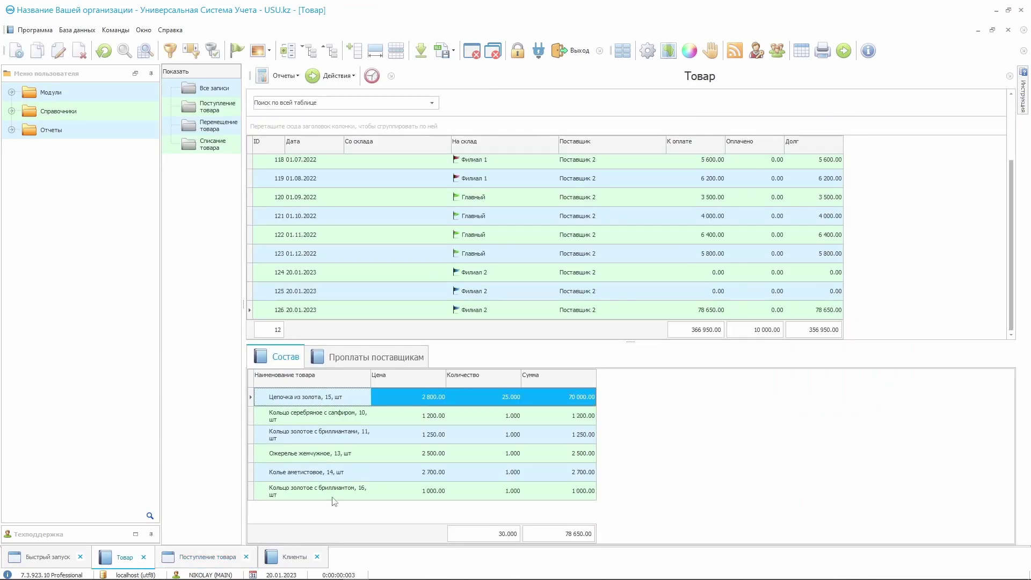
- Generate the Накладная report for invoice 126 and enlarge the printable document
click(285, 76)
click(312, 123)
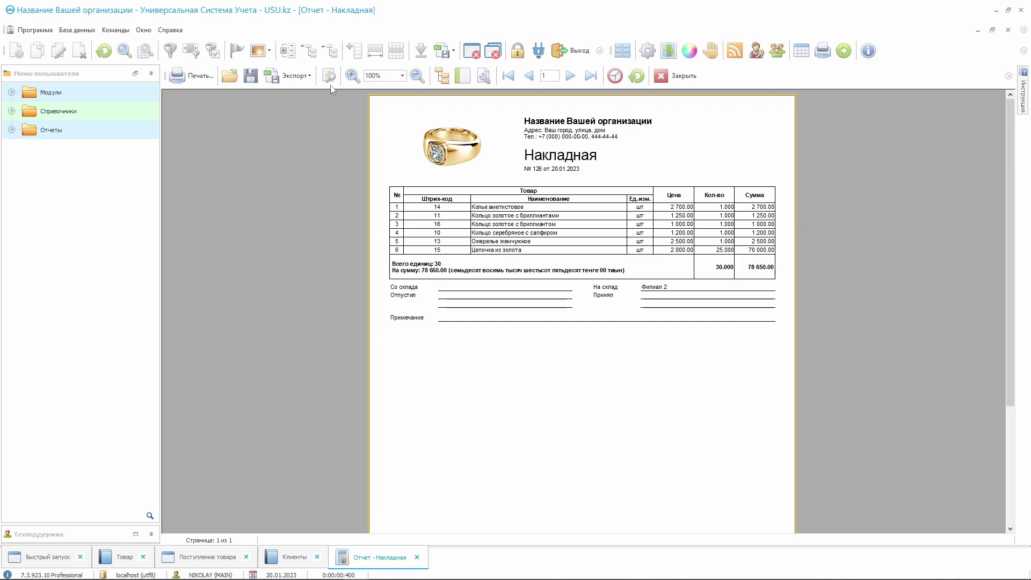
click(352, 76)
click(352, 76)
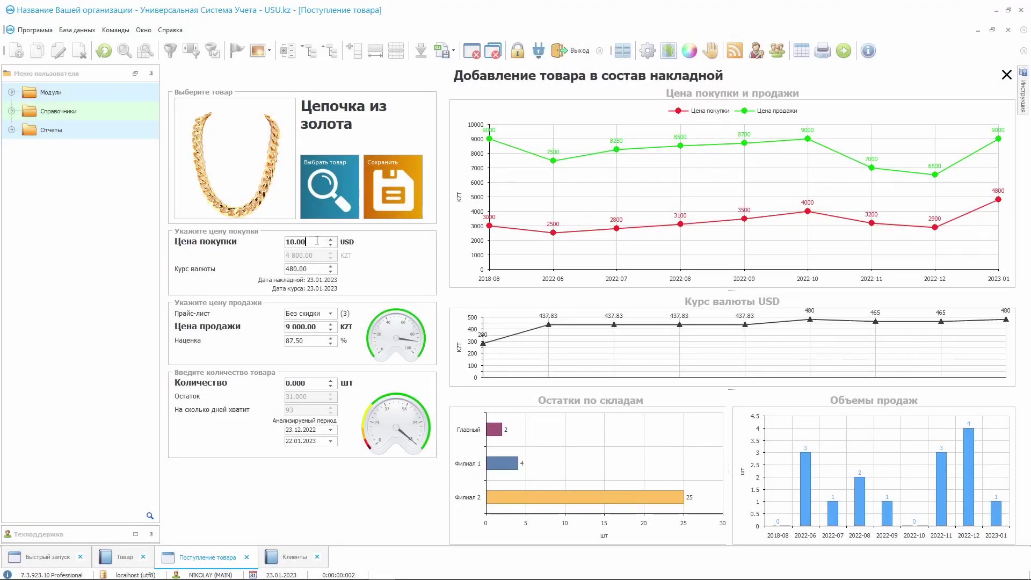
- Set the gold chain's Цена покупки to 8 USD and save a Курс валюты of 500
double_click(317, 240)
text(9)
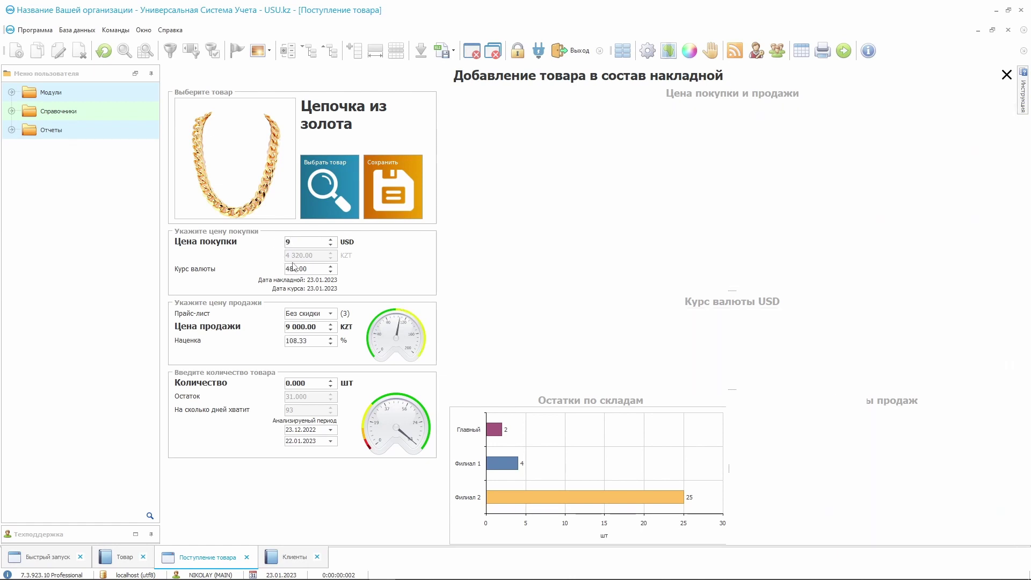
key(BackSpace)
text(8)
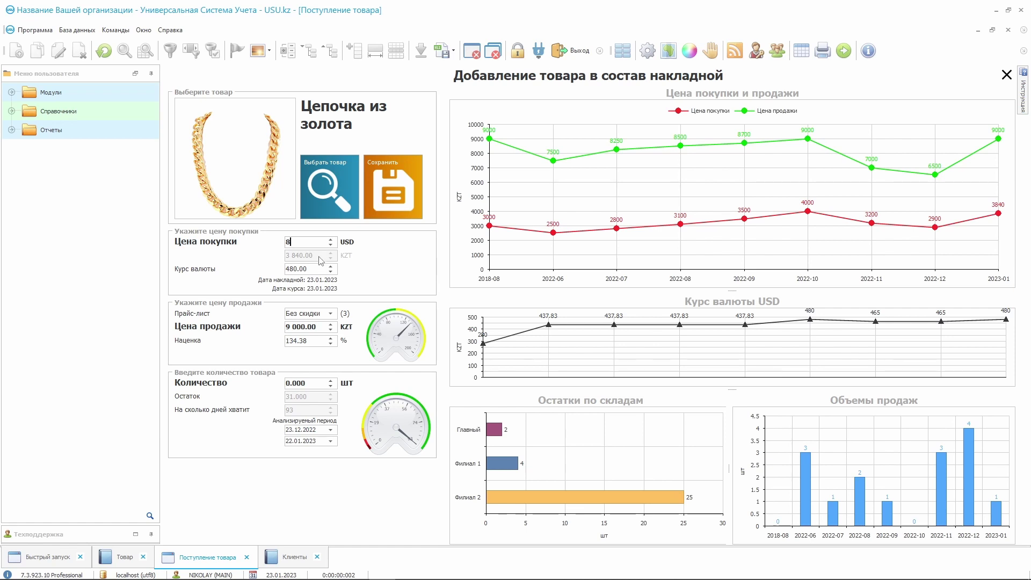
drag(315, 269, 286, 268)
text(500)
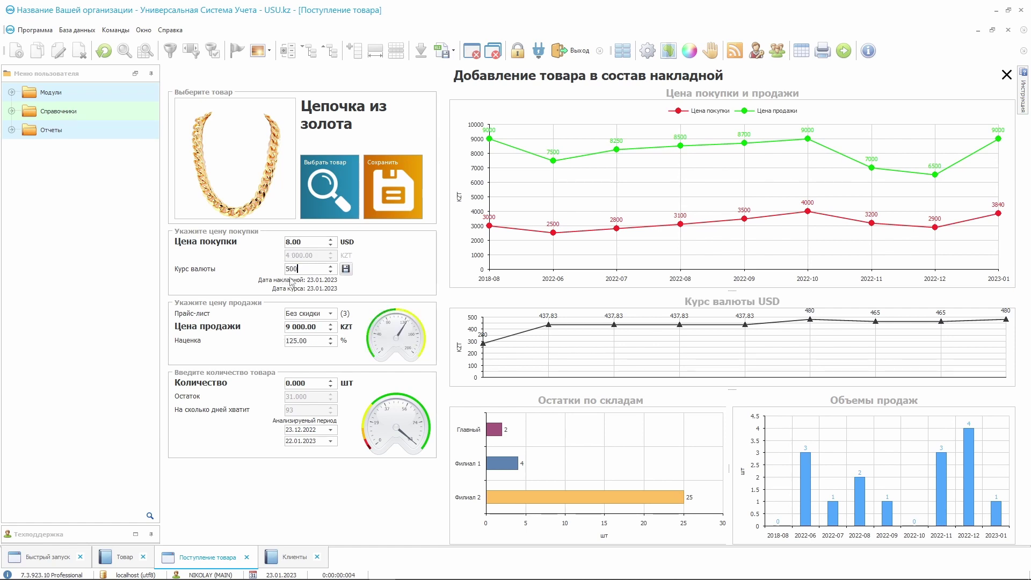
click(347, 269)
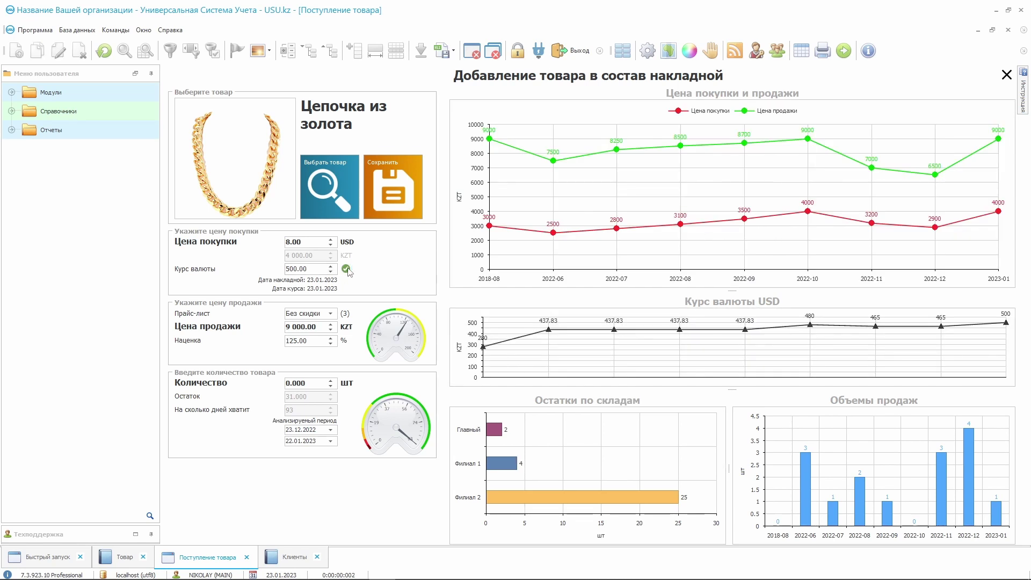
- Change the USD Курс валюты to 460 and save the new rate
double_click(316, 271)
text(4)
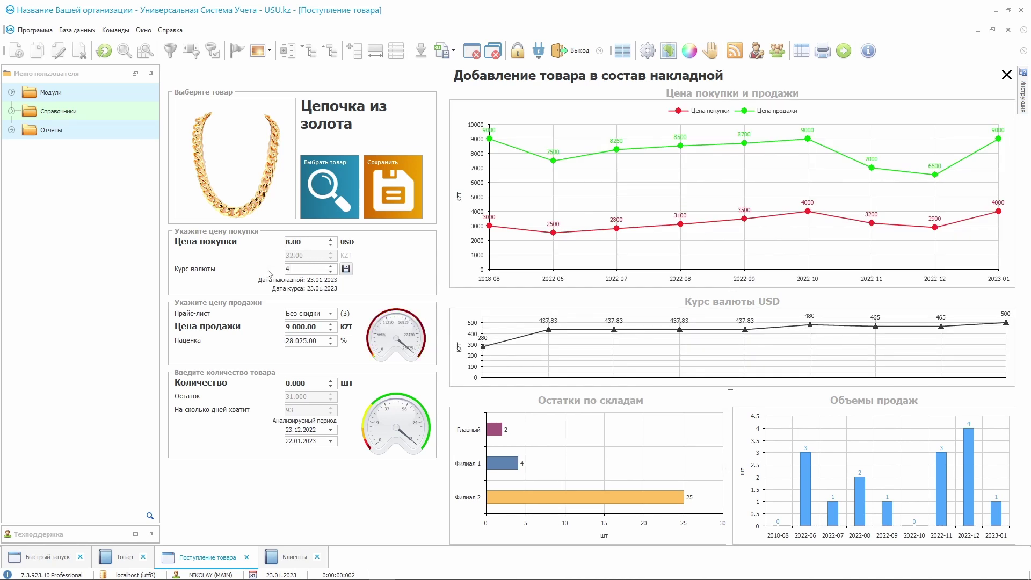
text(60)
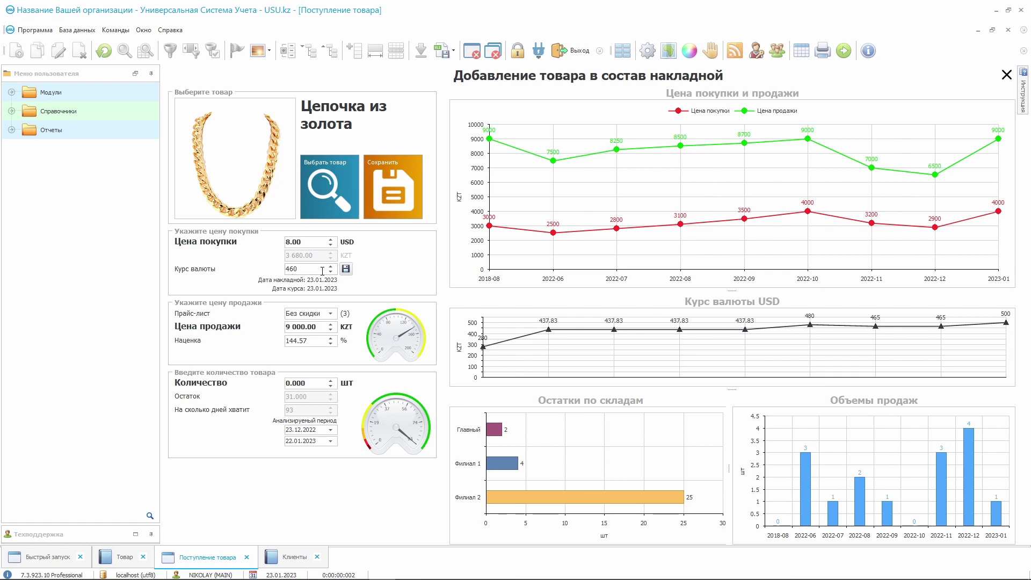
click(346, 269)
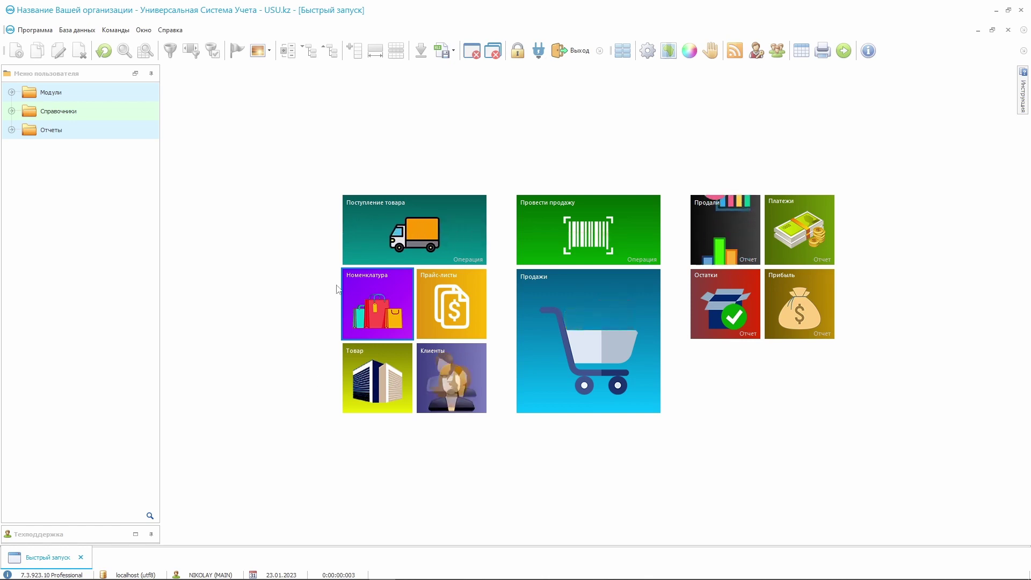
- Open the Номенклатура product list from the quick launch page
click(378, 294)
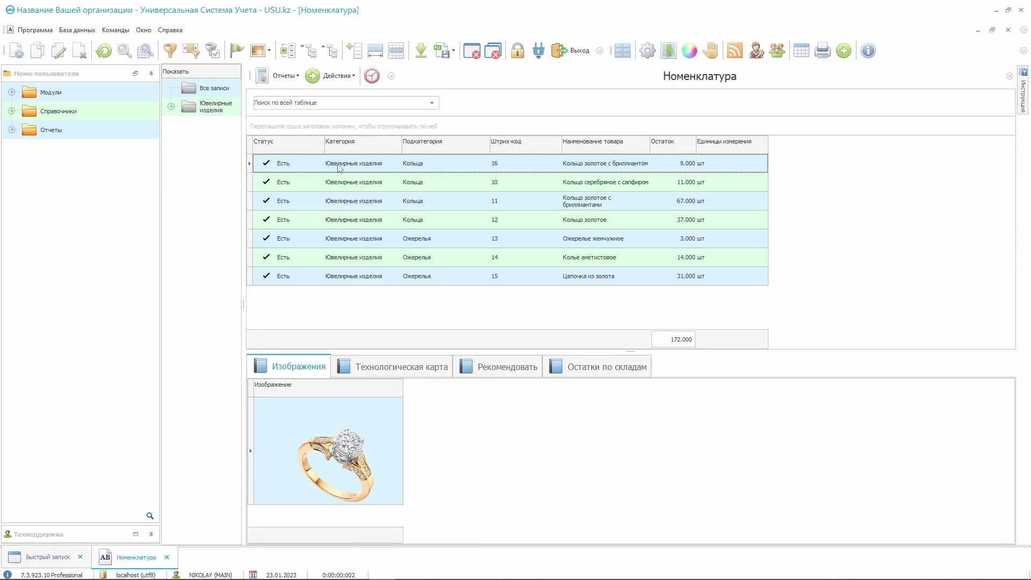
- Open the data import wizard for the selected Номенклатура records, choose MS Excel 2007 as the source format, and exit the wizard
click(339, 166)
shift+click(356, 278)
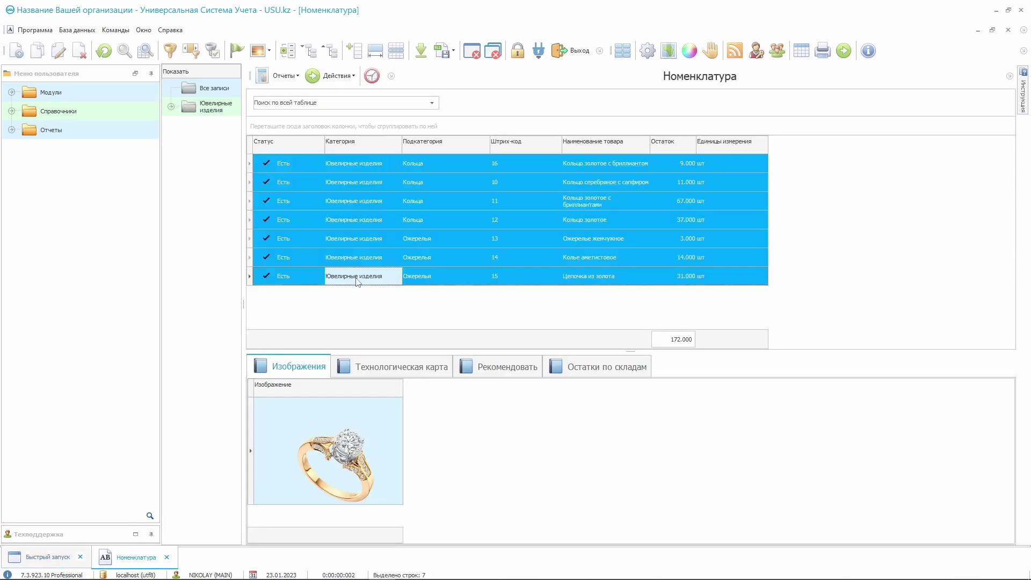
right_click(356, 278)
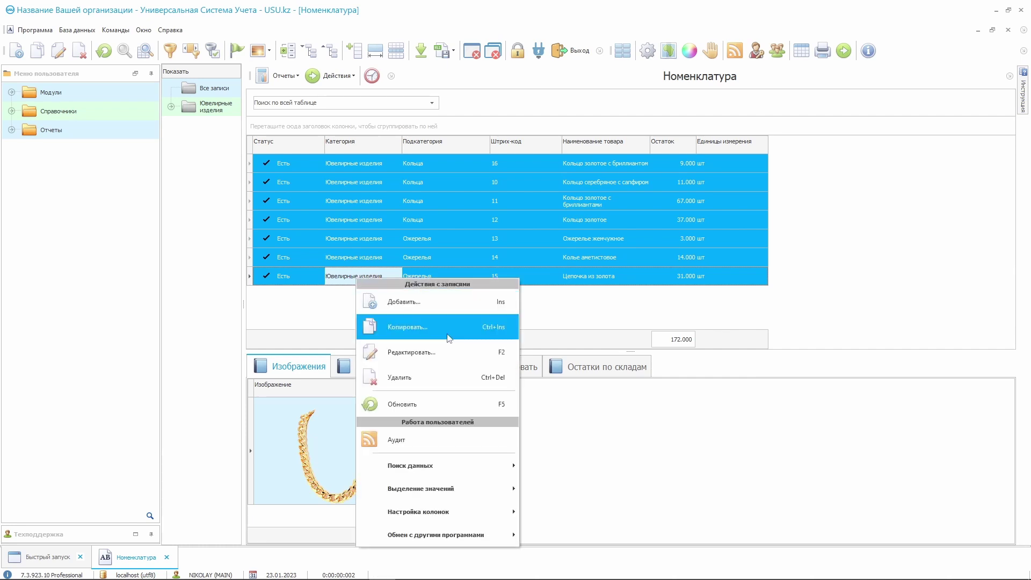
mouse_move(481, 545)
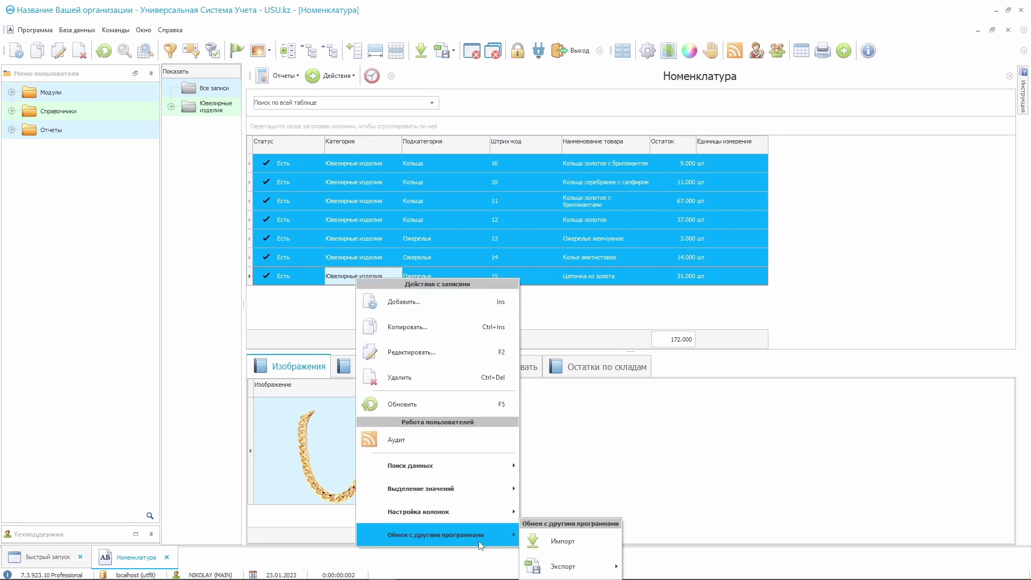
click(583, 552)
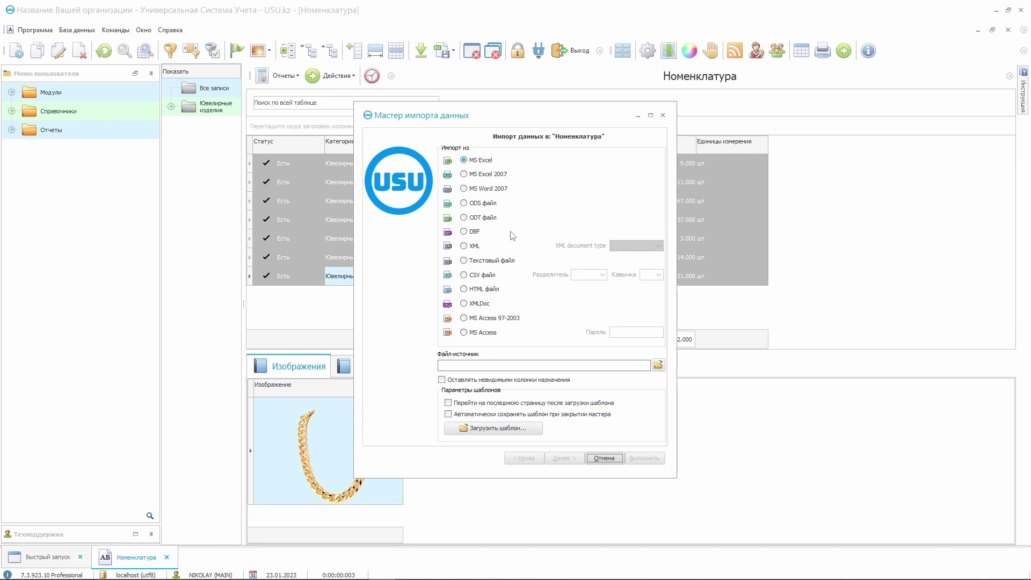
click(465, 175)
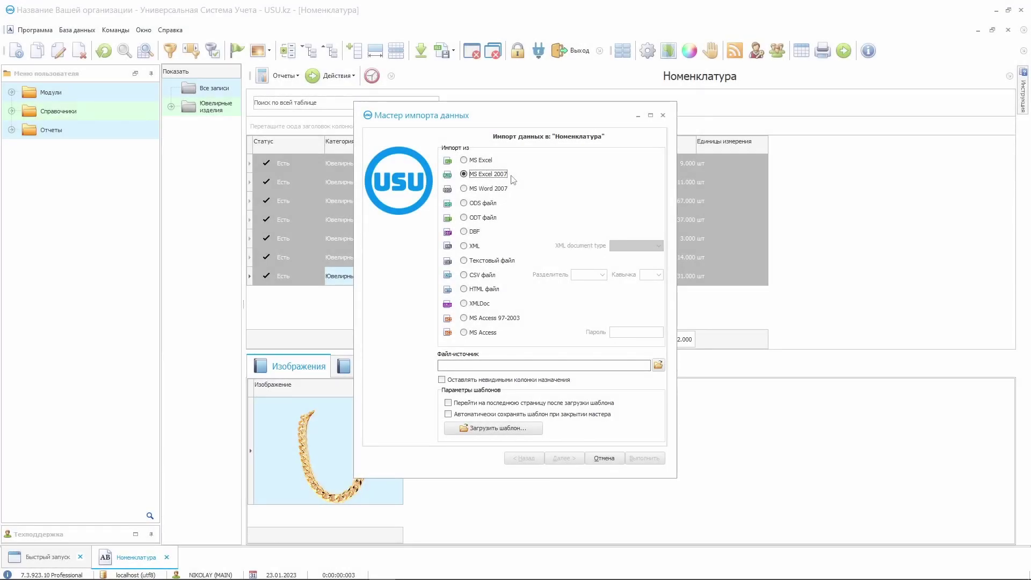
click(598, 459)
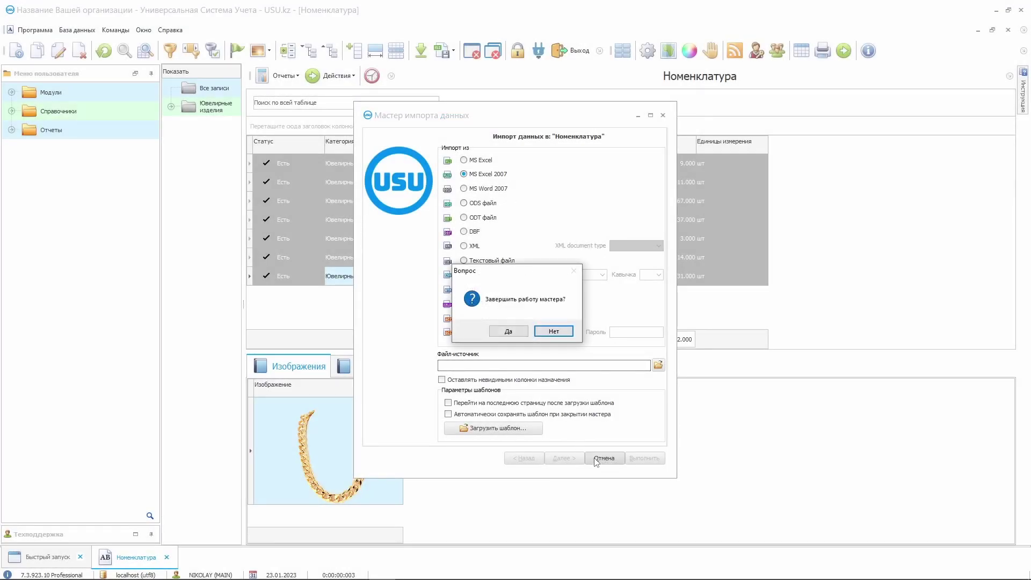
click(508, 330)
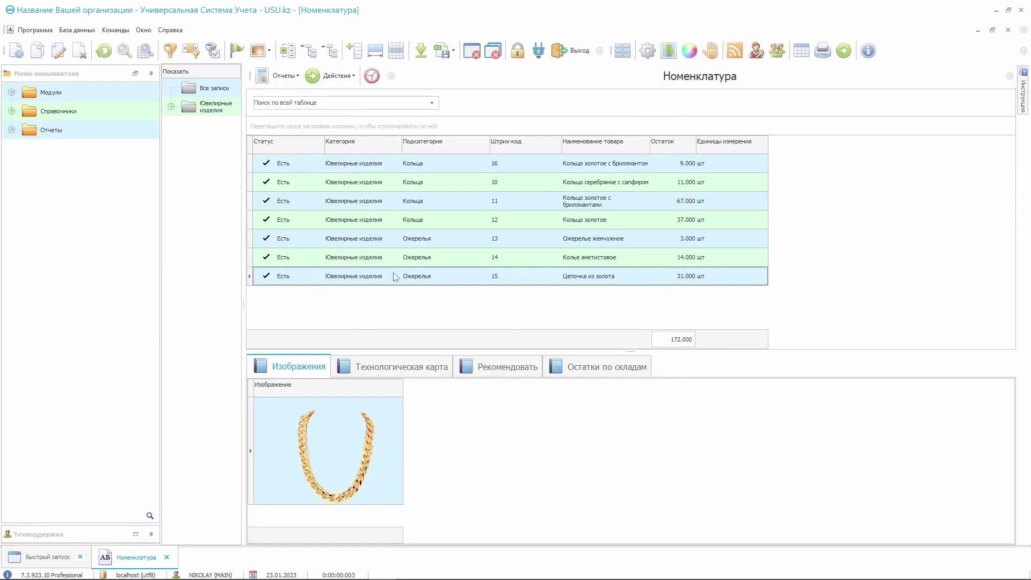
- Export the Номенклатура product list to an Excel document and reposition the Excel window
right_click(404, 277)
mouse_move(501, 531)
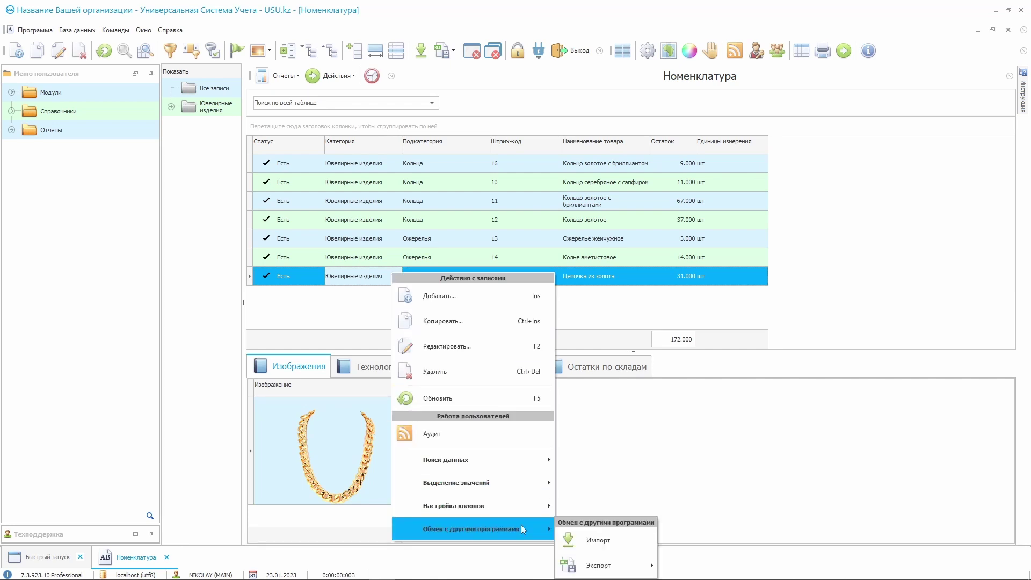
mouse_move(614, 568)
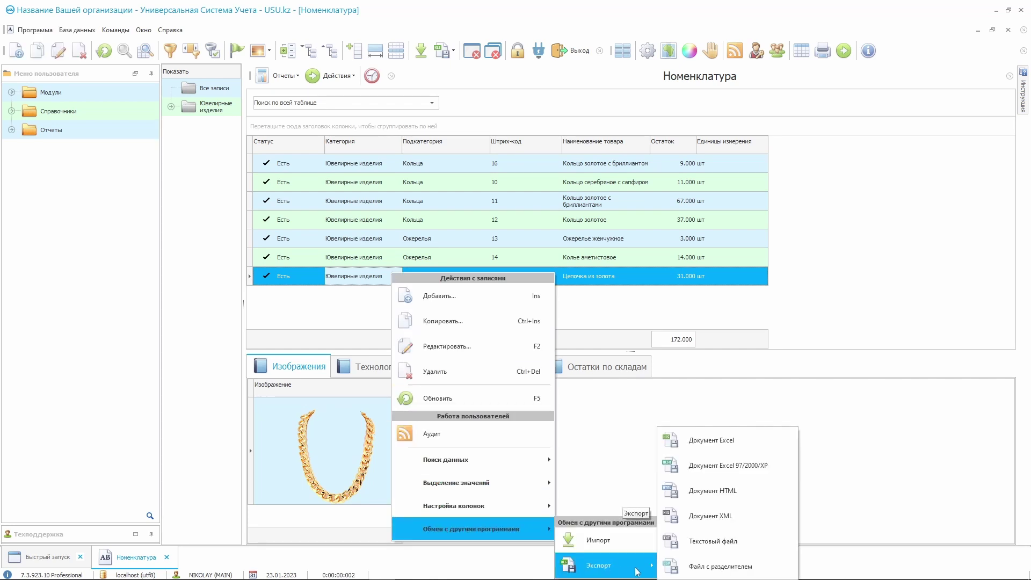
click(750, 451)
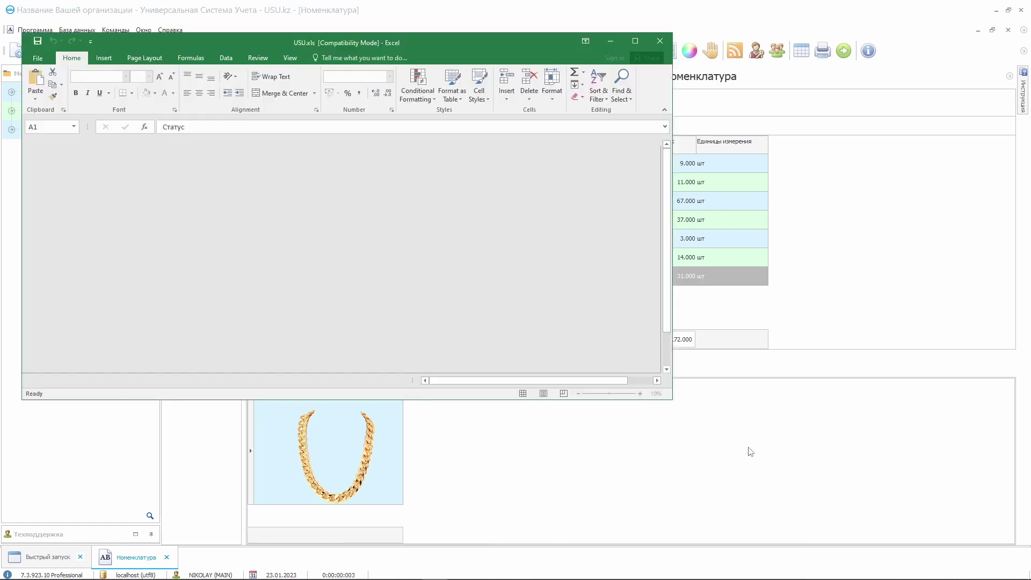
drag(263, 44, 639, 52)
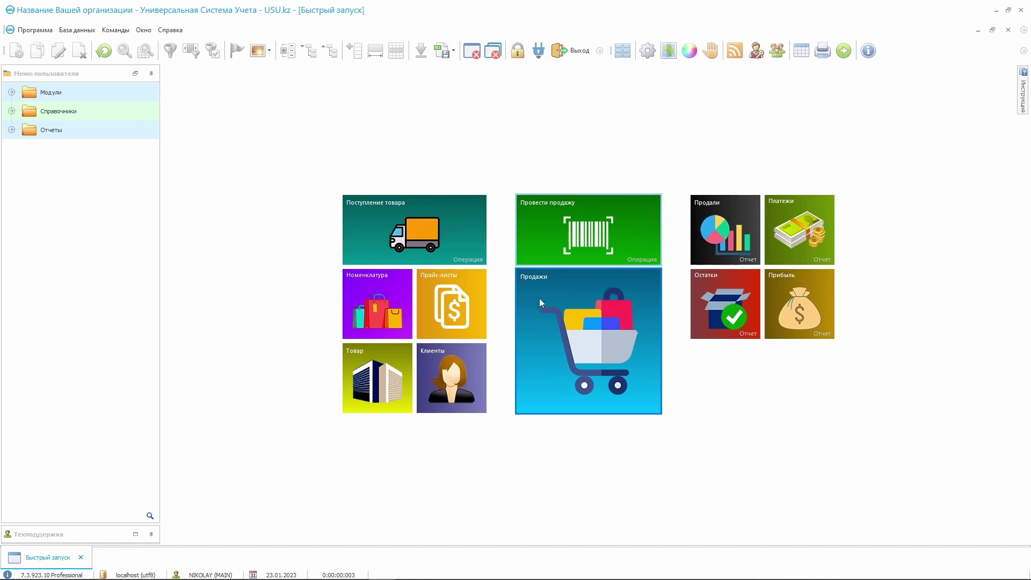
- Open the Продажи module and filter the sales by the Дата продажи 20.01.2023
click(545, 283)
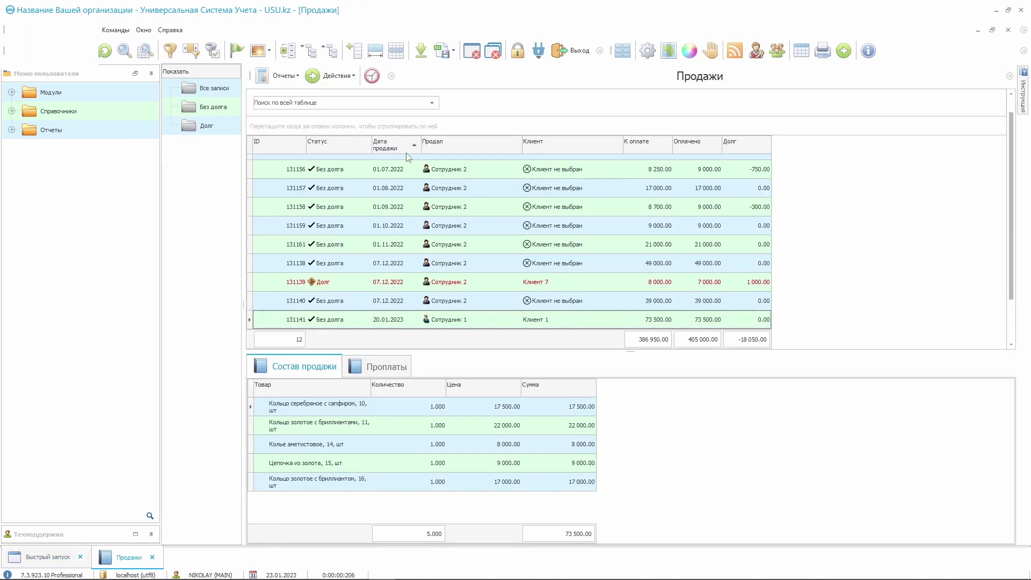
click(413, 145)
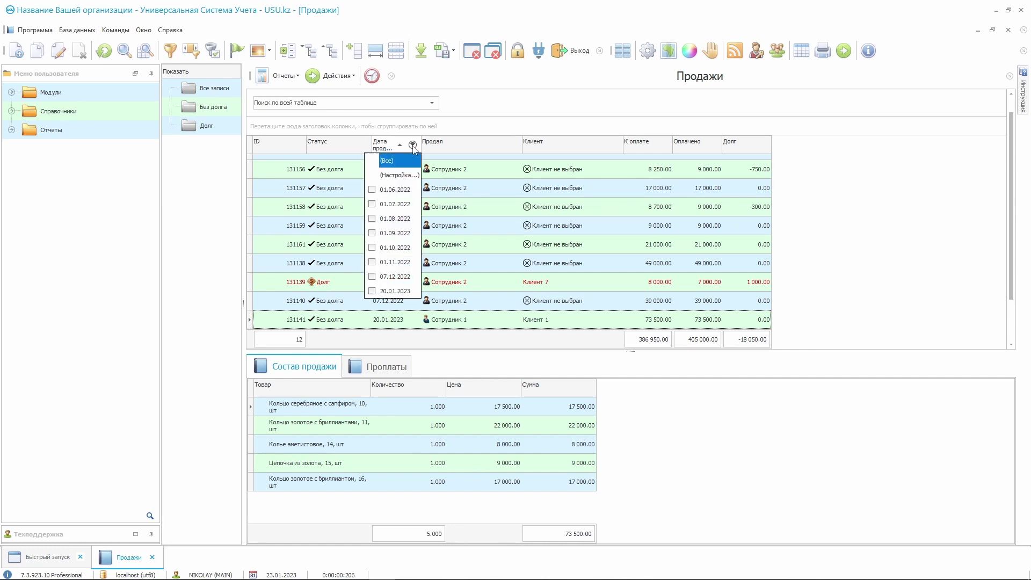
click(394, 292)
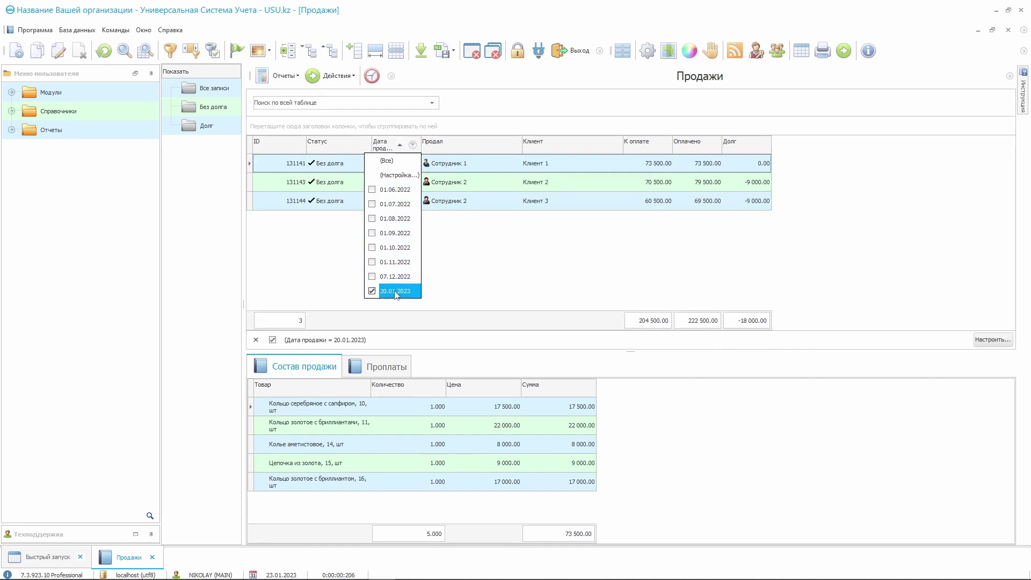
click(317, 230)
- Generate the Список на доставку report from the Клиент 1 sale with the delivery date 23.01.2023 and review the client entries
click(340, 185)
click(338, 163)
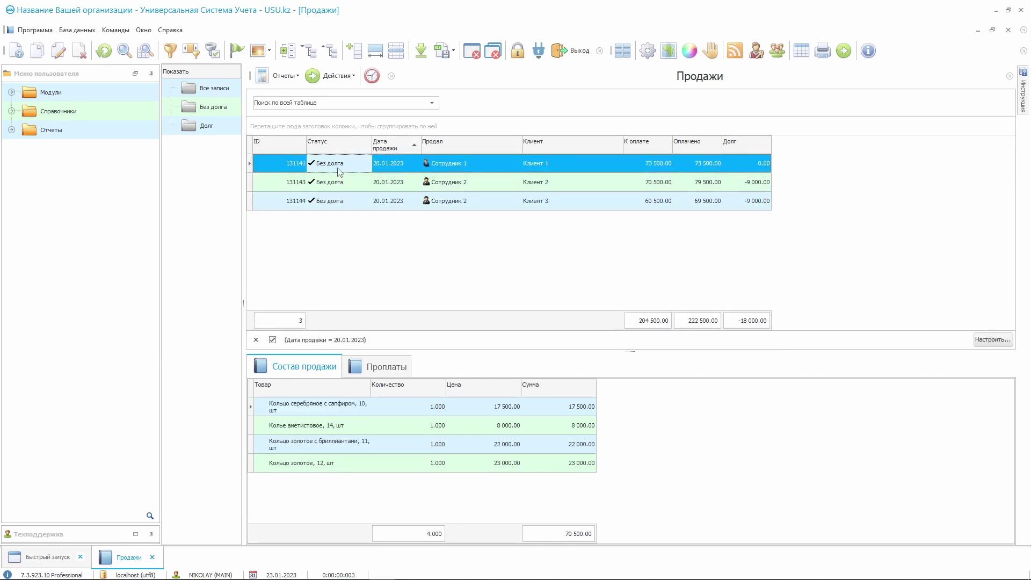
click(280, 75)
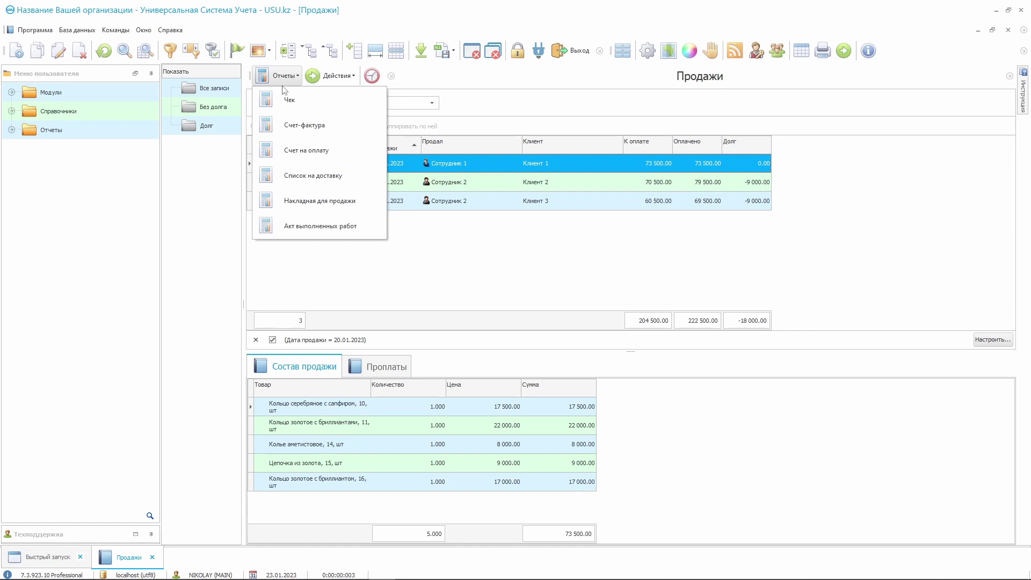
click(341, 184)
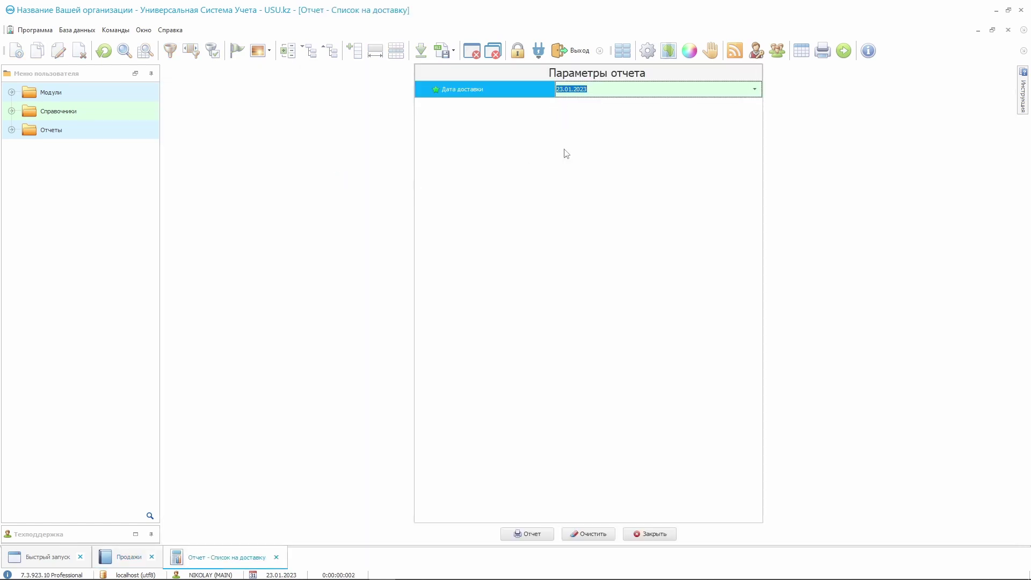
click(527, 533)
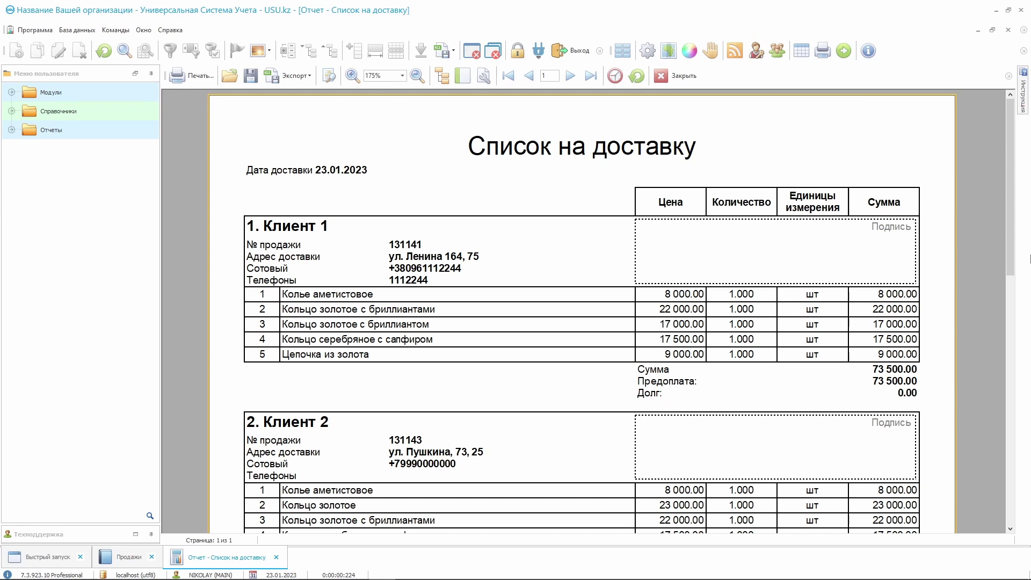
drag(1016, 267, 1010, 293)
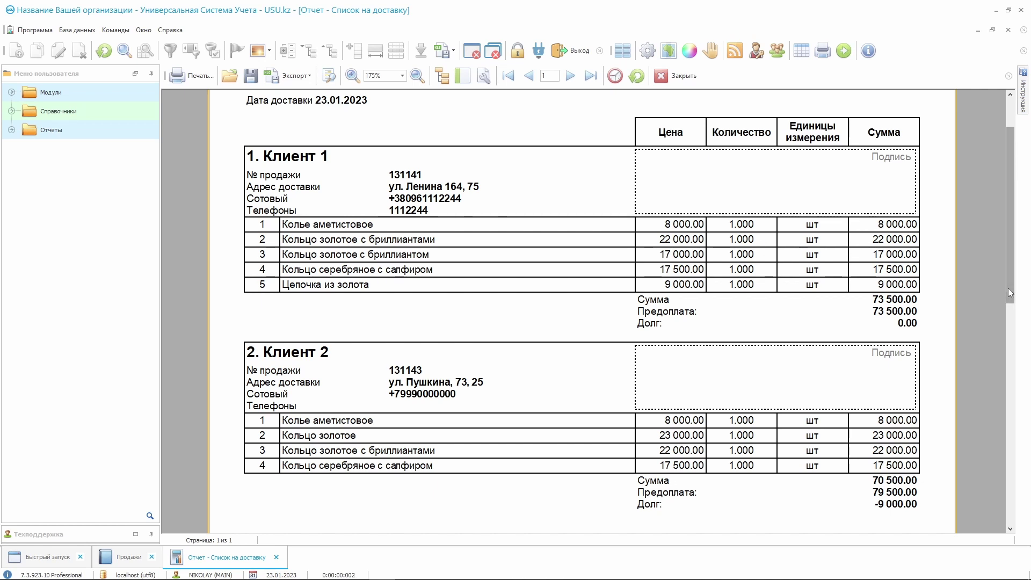
- Open the map and examine the order markers around Москва
click(669, 50)
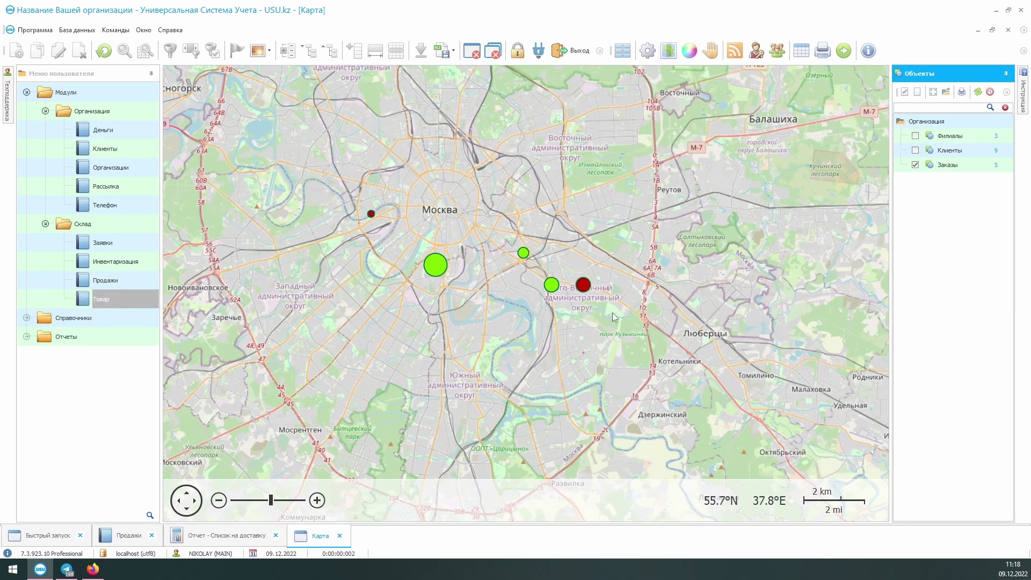
mouse_move(439, 266)
mouse_move(583, 290)
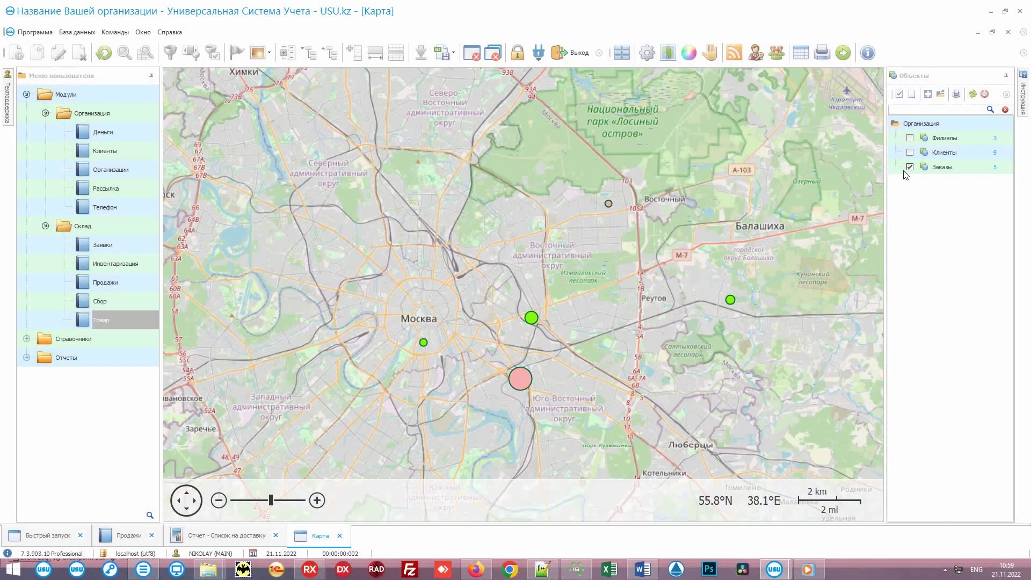
- Hide the Заказы objects on the map and show the Клиенты and Филиалы objects instead
click(910, 167)
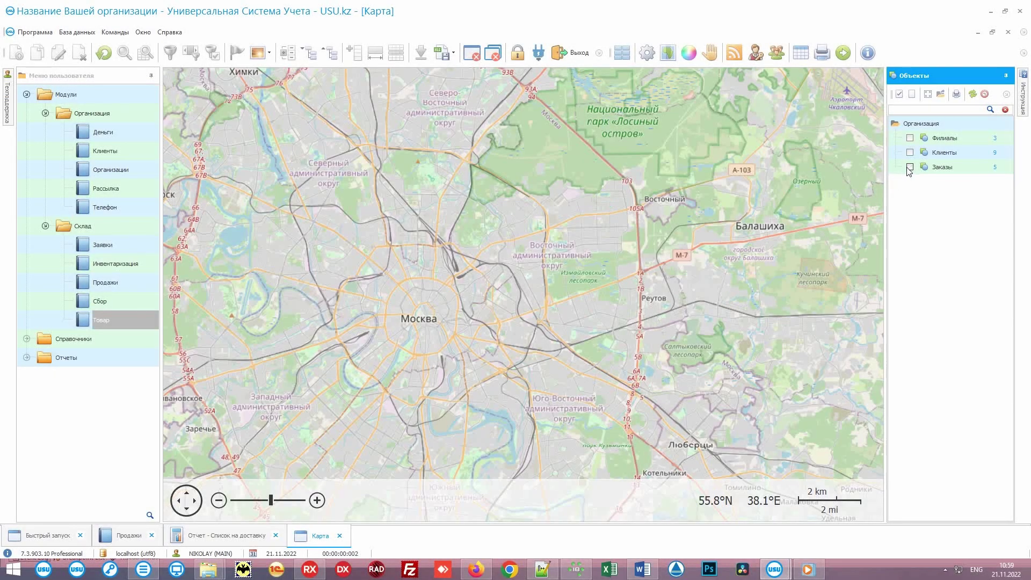
click(910, 153)
drag(617, 324, 500, 291)
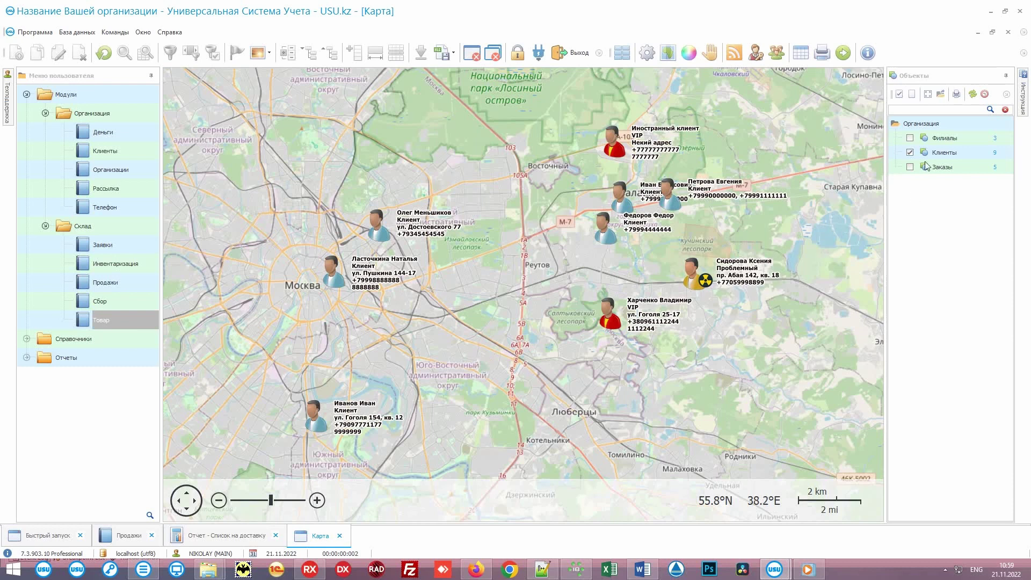
click(910, 138)
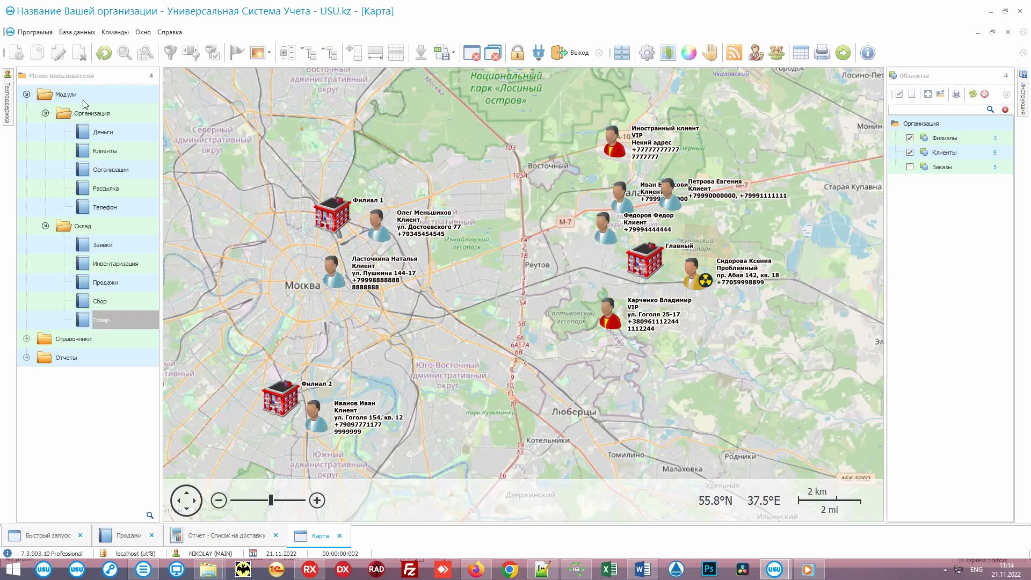
- Generate the Суммы по странам report from the Карта reports group and examine the amounts by country on its map
double_click(81, 95)
double_click(95, 130)
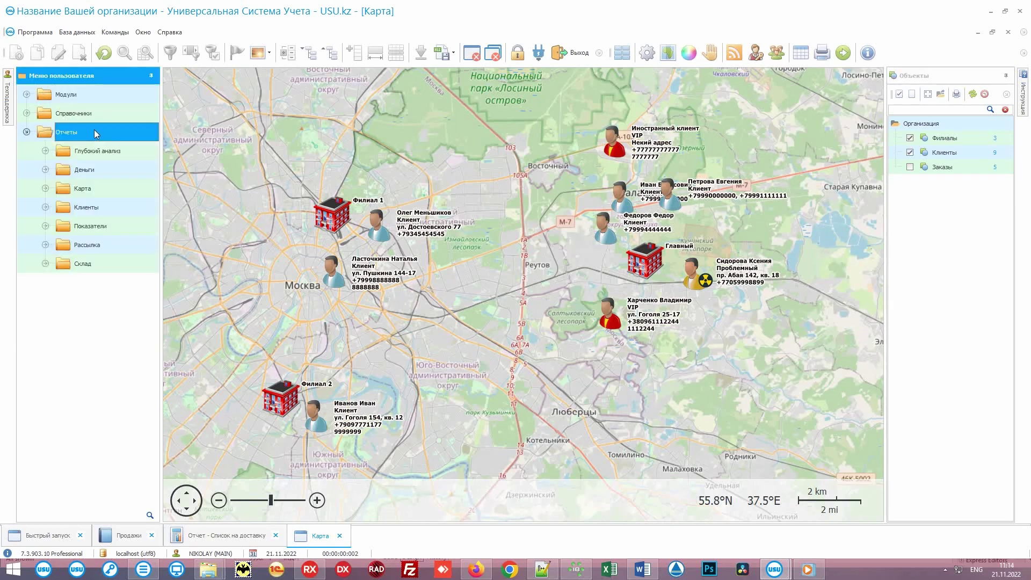
double_click(115, 189)
double_click(146, 265)
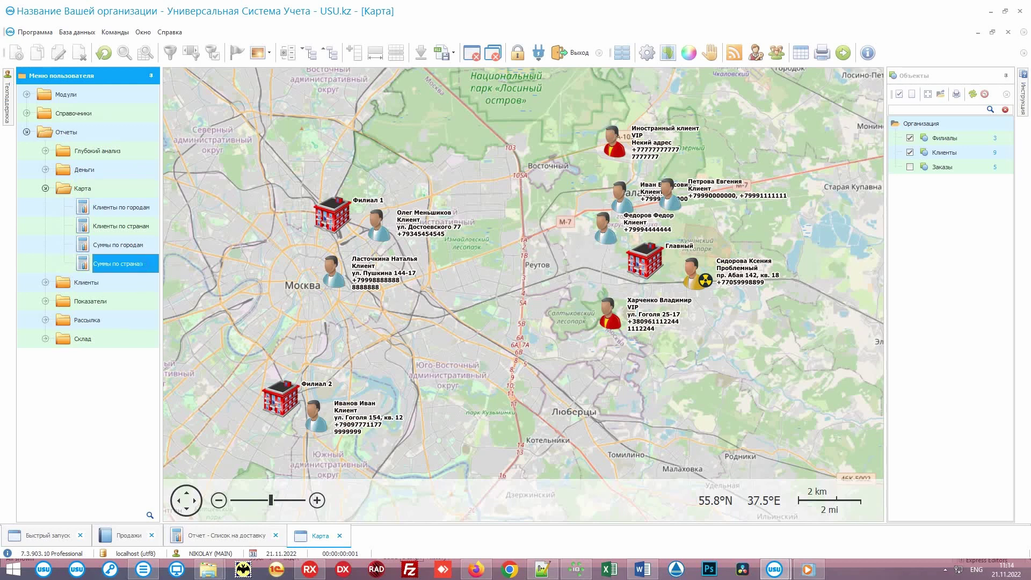
click(528, 513)
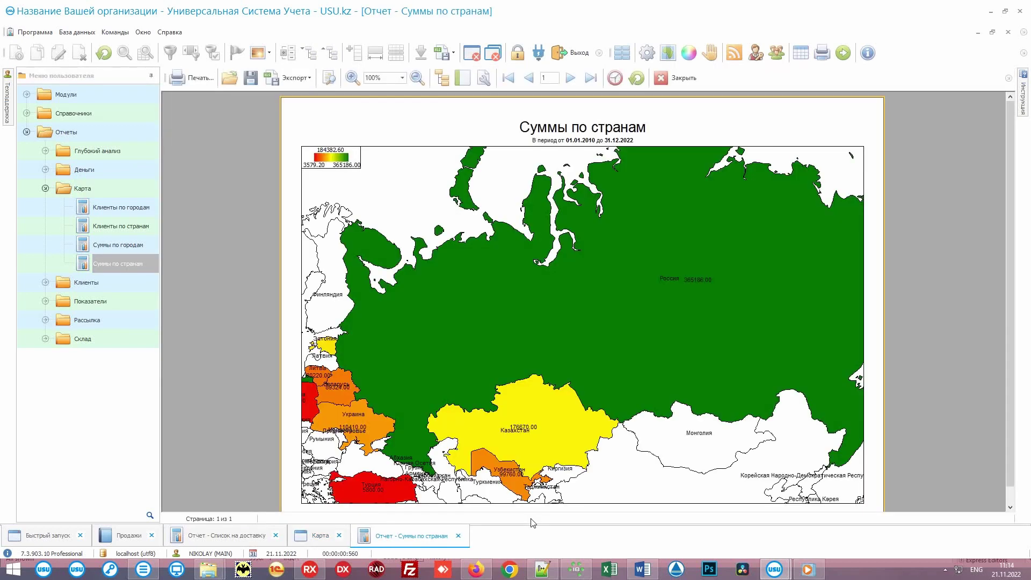
drag(671, 473, 756, 421)
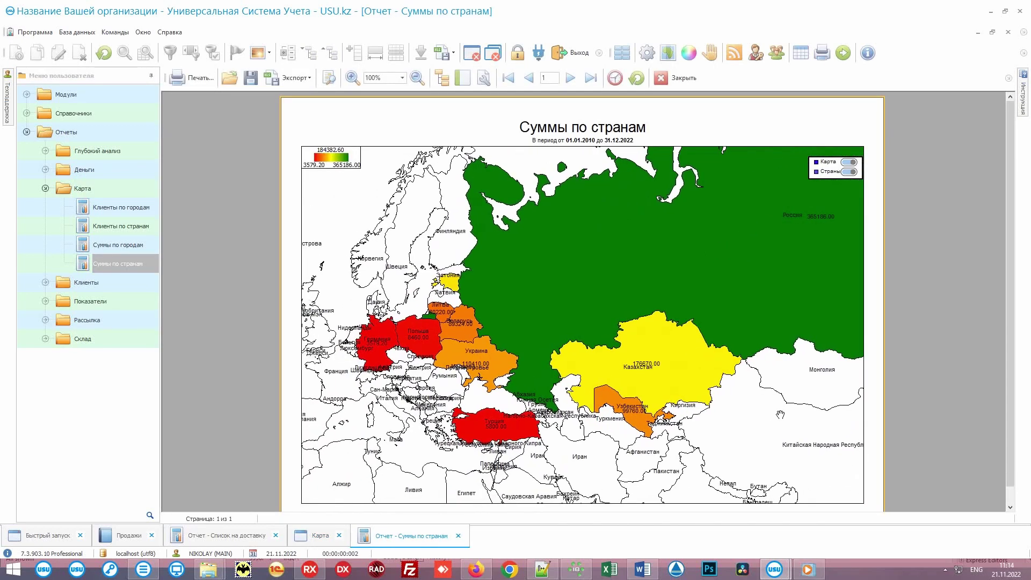
scroll(632, 406, up, 3)
drag(645, 294, 641, 429)
- Generate the Суммы по городам report and examine the amounts by city around Беларусь
double_click(118, 245)
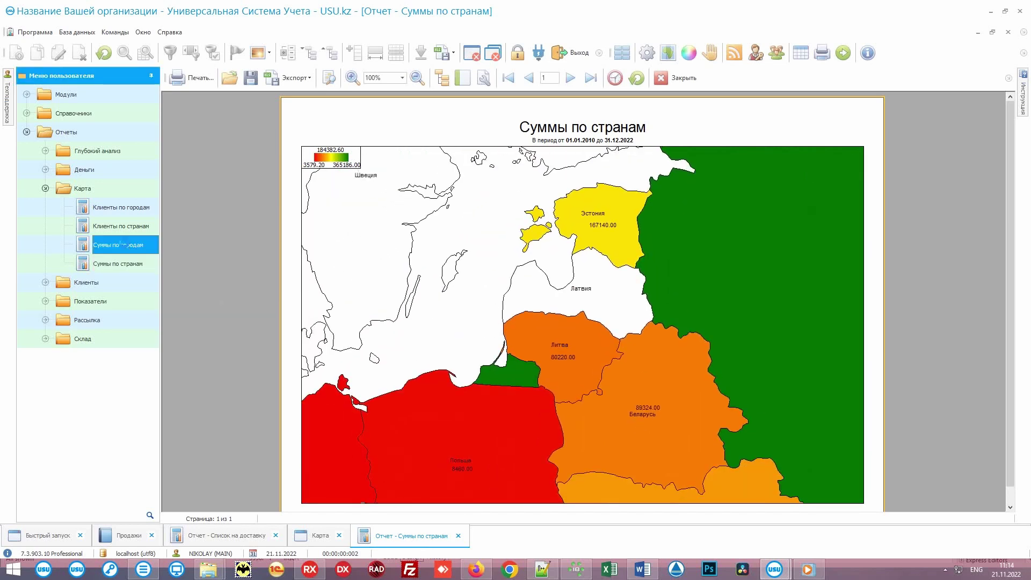
click(526, 513)
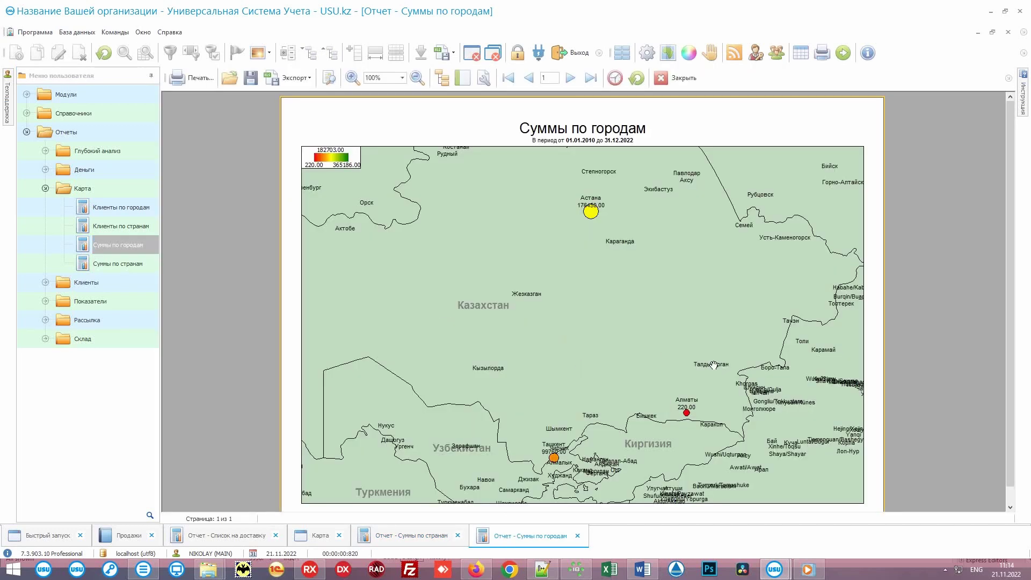
drag(428, 284, 598, 316)
scroll(520, 355, up, 1)
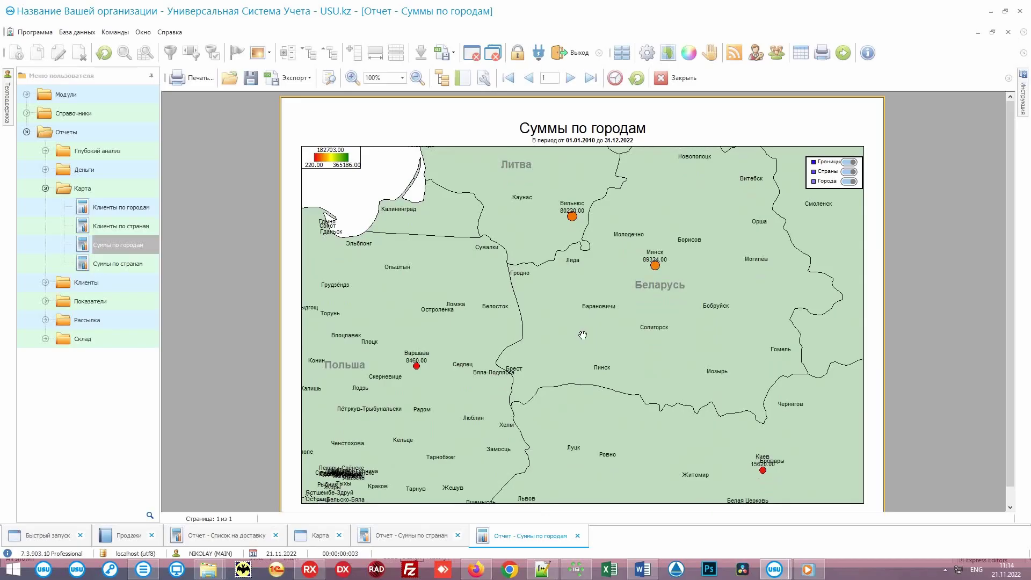